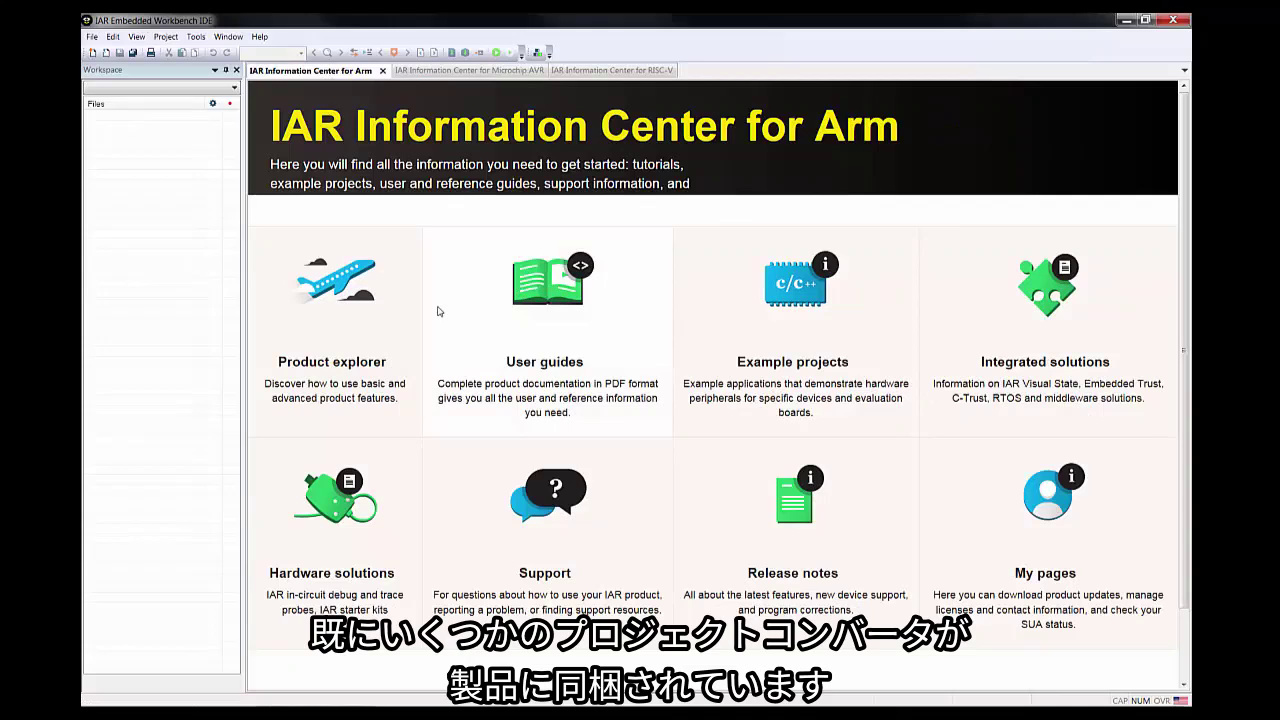
# Step: Examine the source project types offered by the IAR Project Converter, and close the converter
pyautogui.click(196, 37)
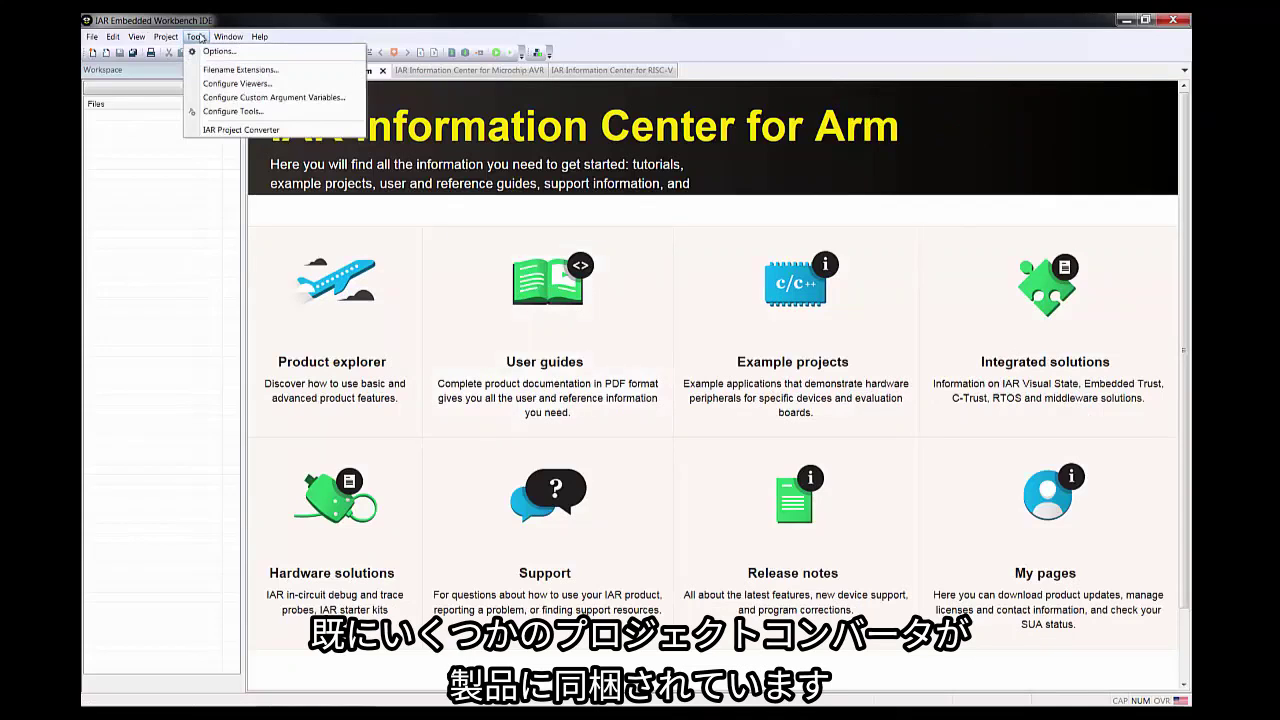
pyautogui.click(240, 131)
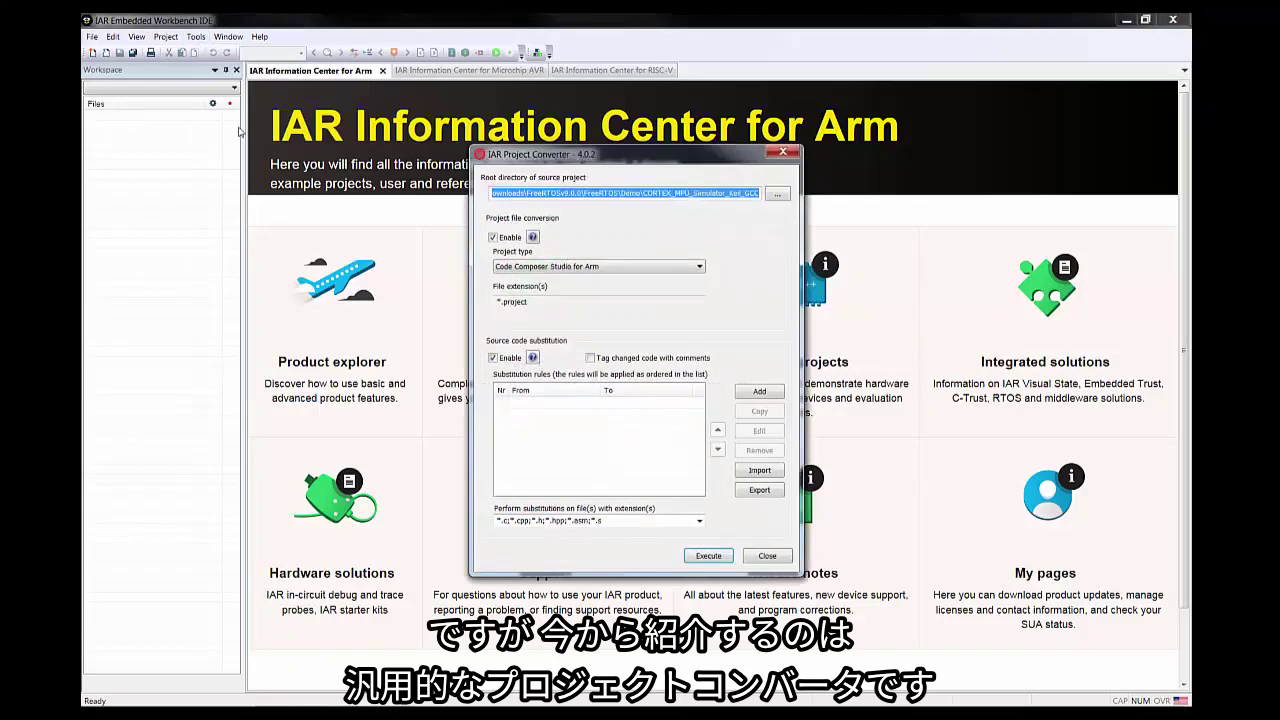
pyautogui.click(688, 268)
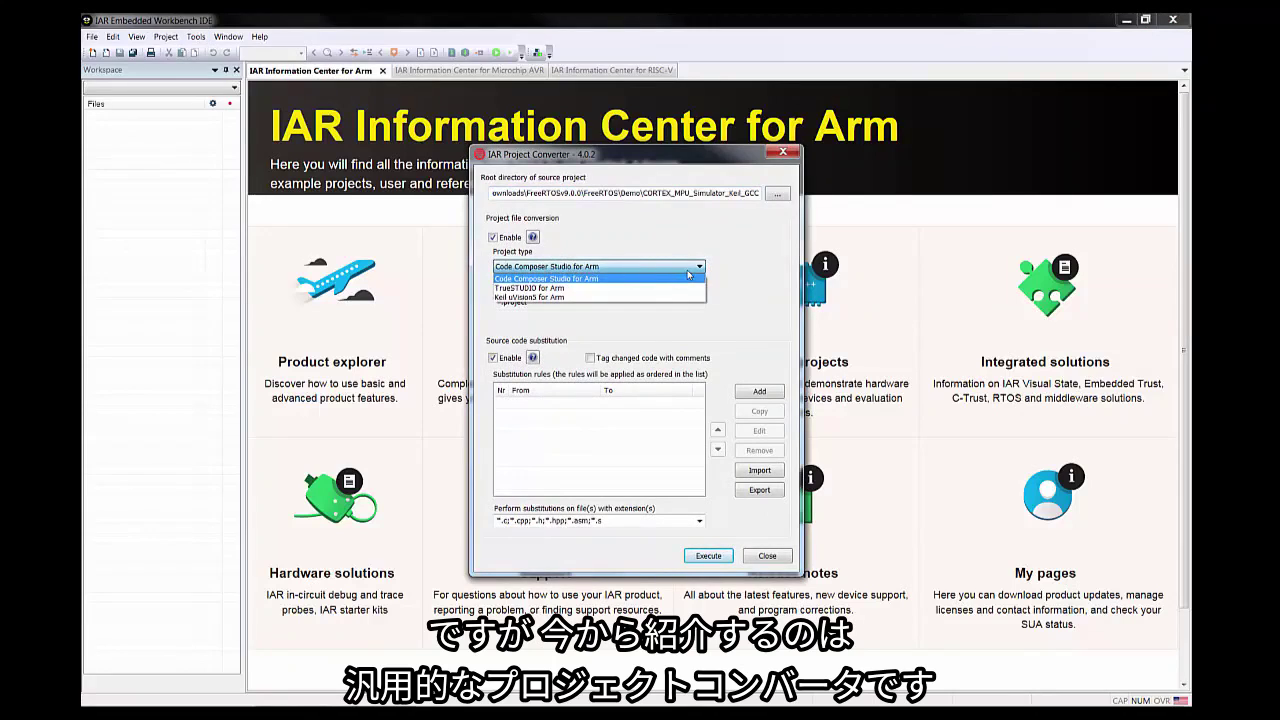
pyautogui.click(783, 157)
pyautogui.click(783, 155)
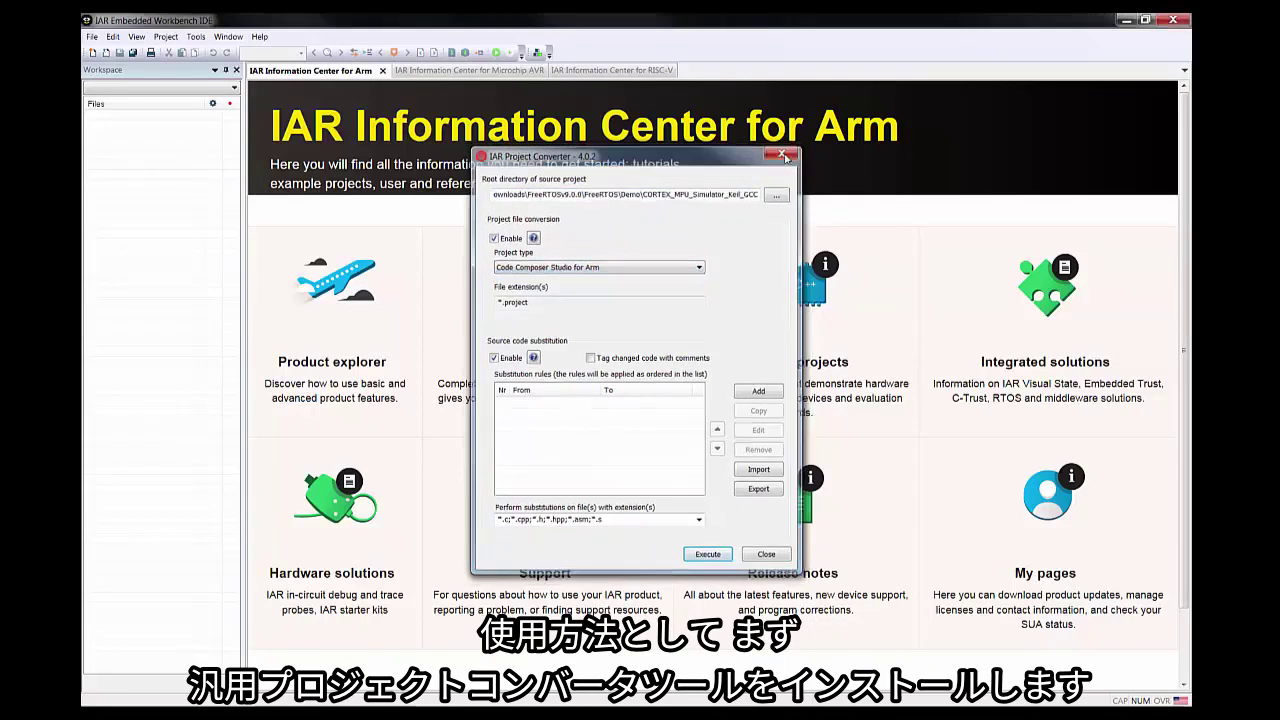
# Step: Close IAR Embedded Workbench and start the iar_ewptool_setup_3.04 installer from its desktop folder, proceeding to the destination choice
pyautogui.click(1181, 22)
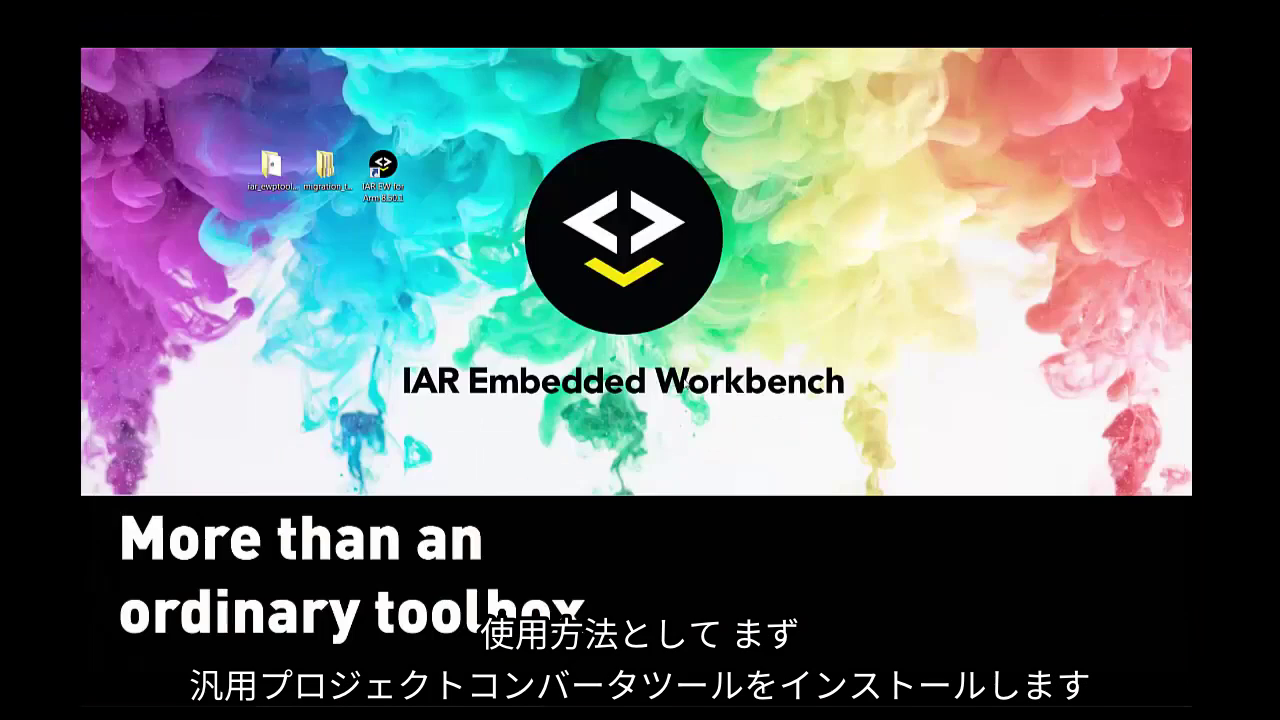
pyautogui.doubleClick(268, 167)
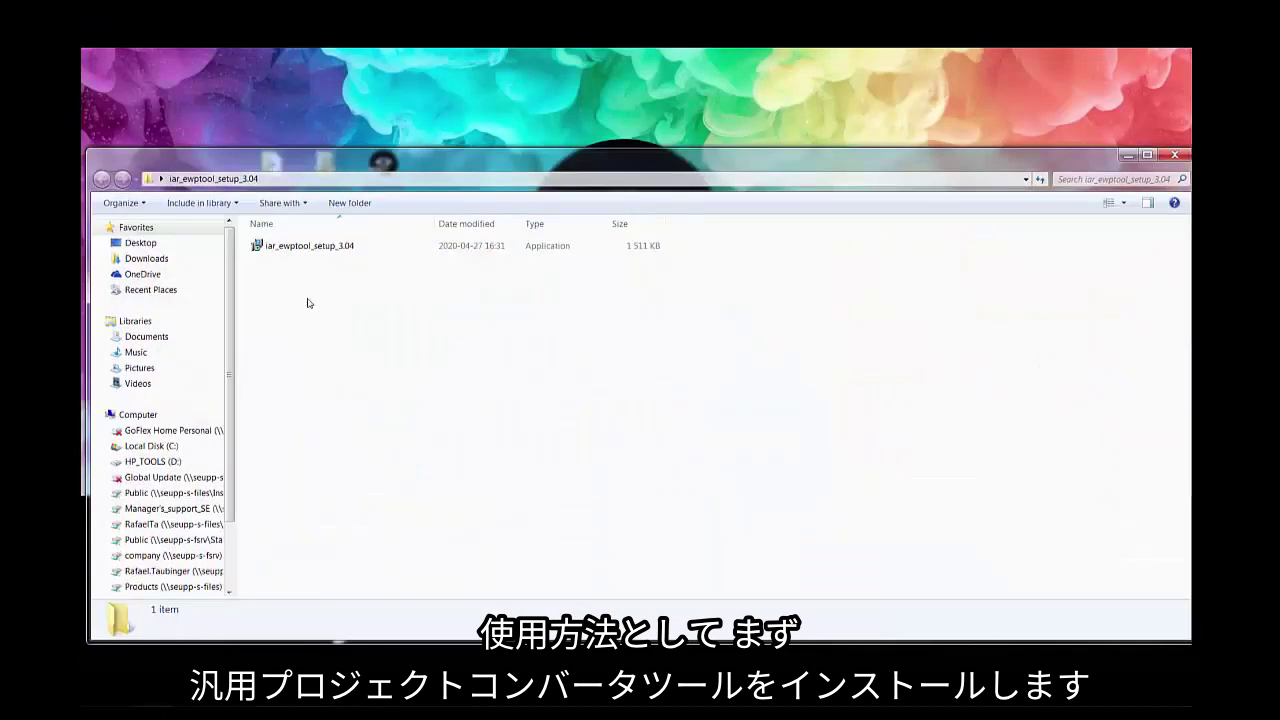
pyautogui.doubleClick(318, 246)
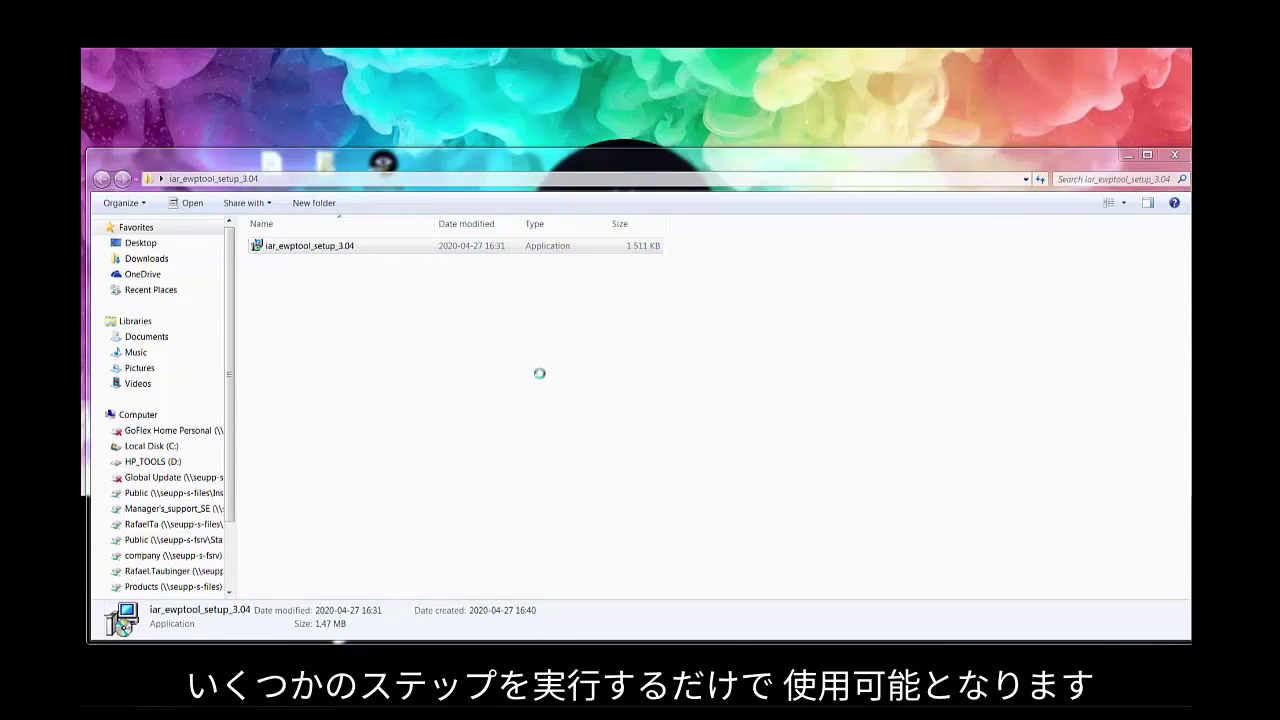
pyautogui.click(747, 505)
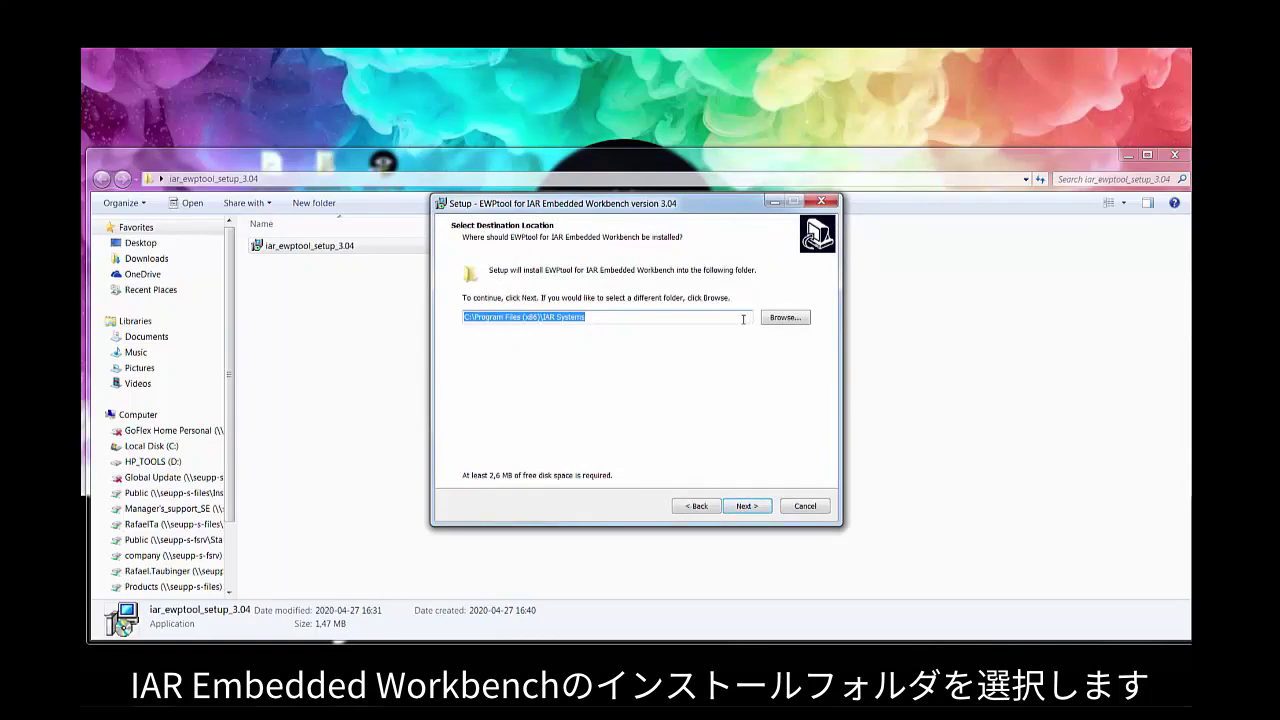
# Step: Set the EWPtool installation destination to the Embedded Workbench 8.4 folder inside IAR Systems
pyautogui.click(788, 319)
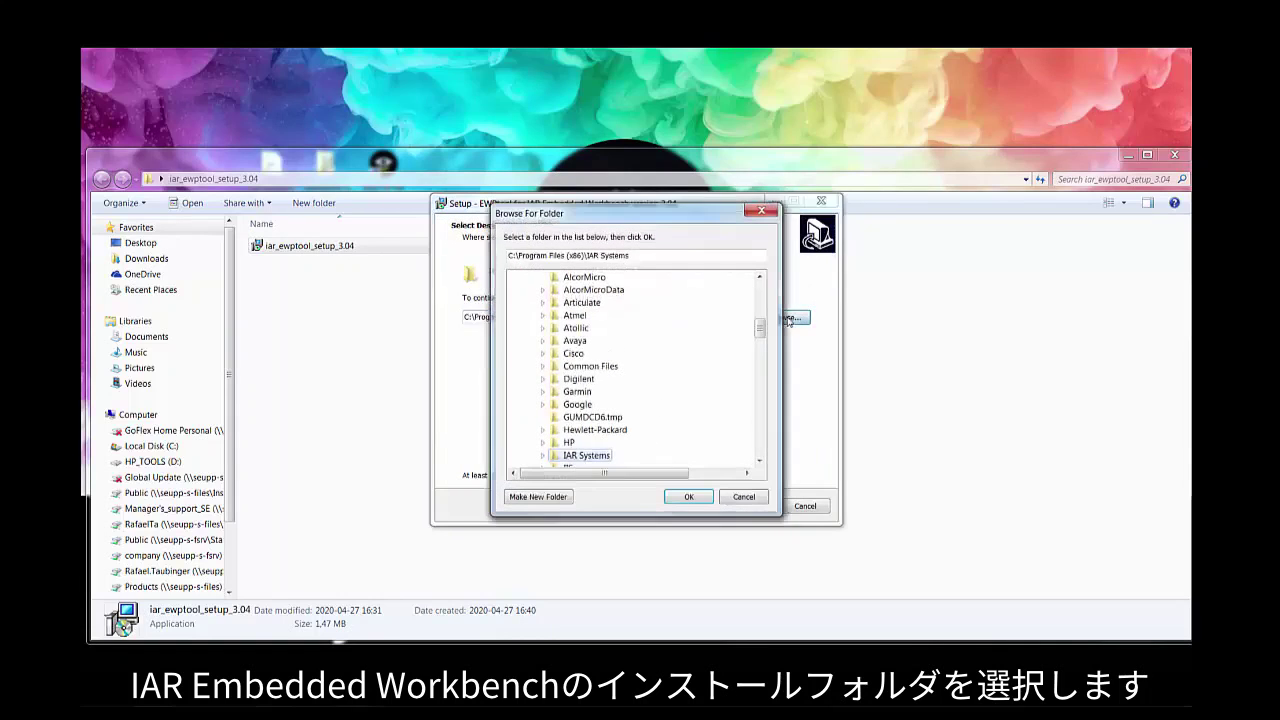
pyautogui.click(543, 456)
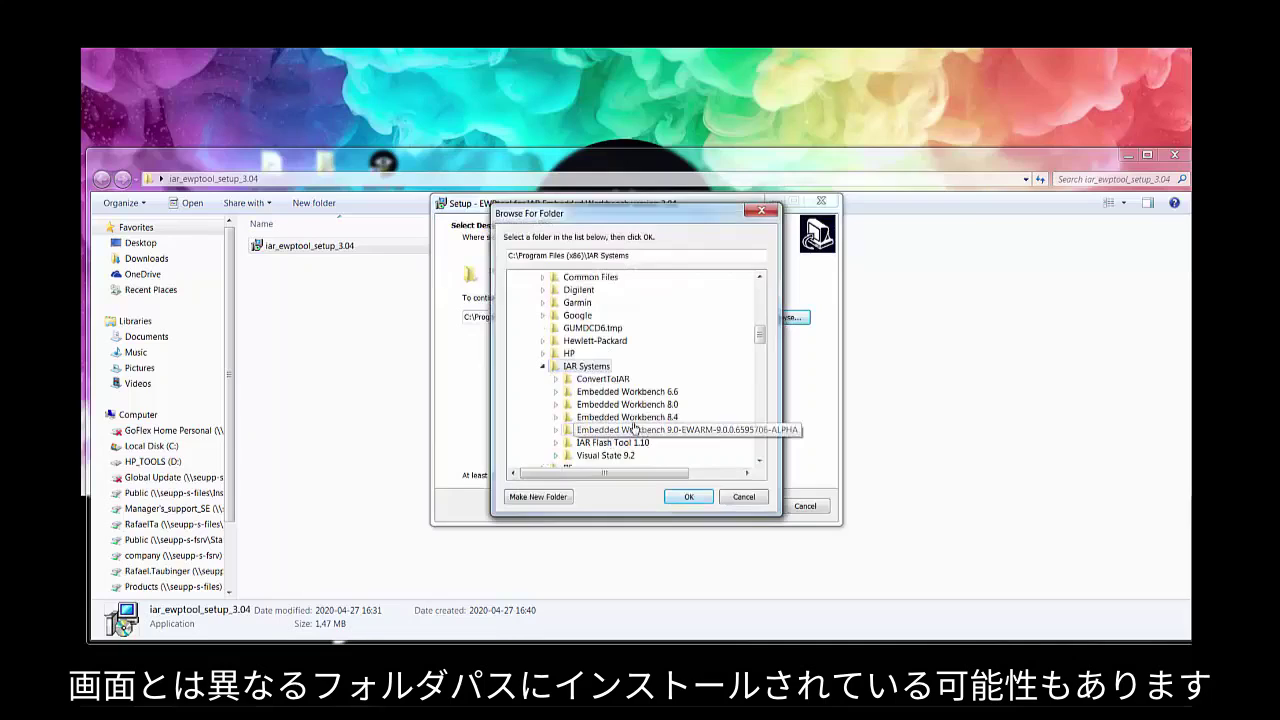
pyautogui.click(628, 417)
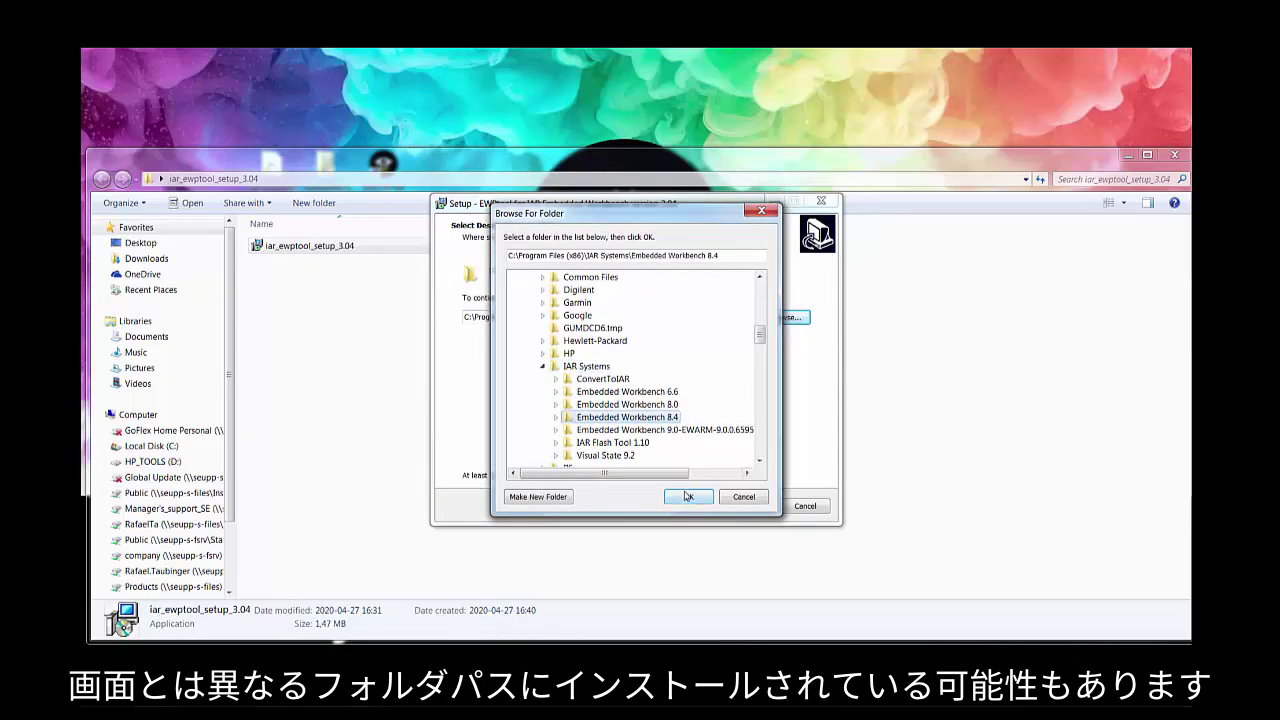
pyautogui.click(688, 497)
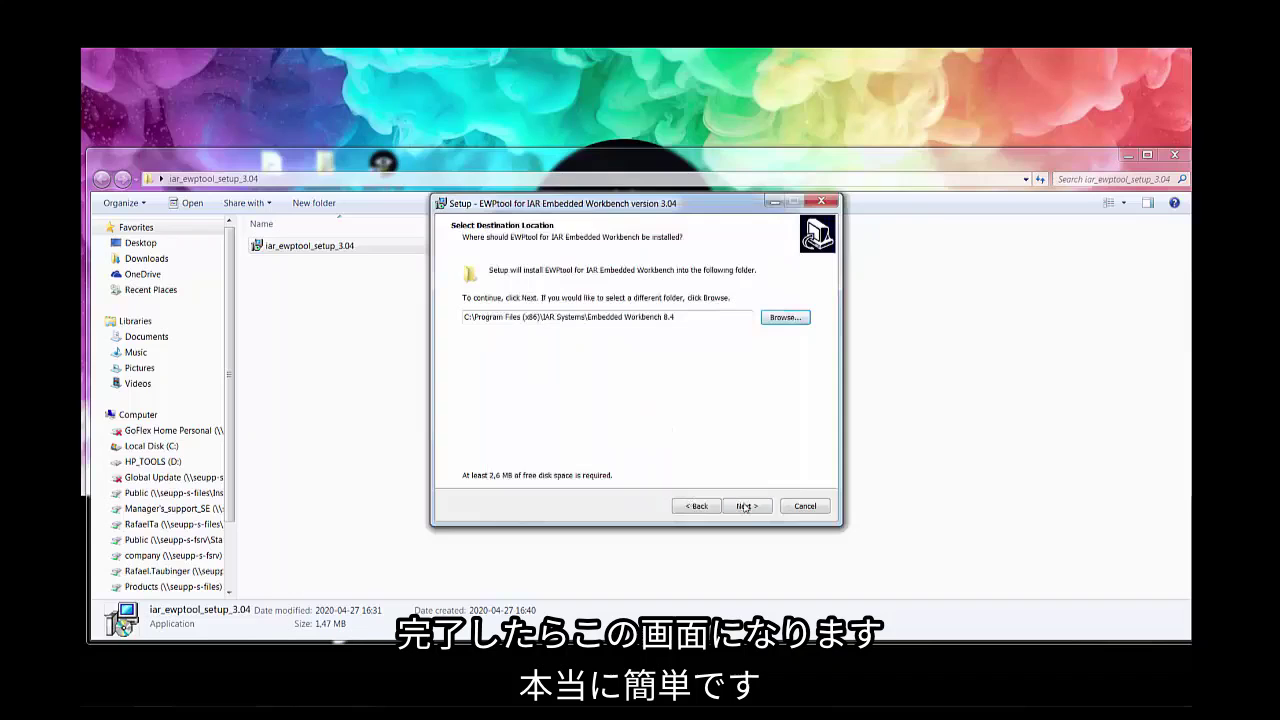
# Step: Install EWPtool in the chosen destination and exit the setup wizard
pyautogui.click(745, 510)
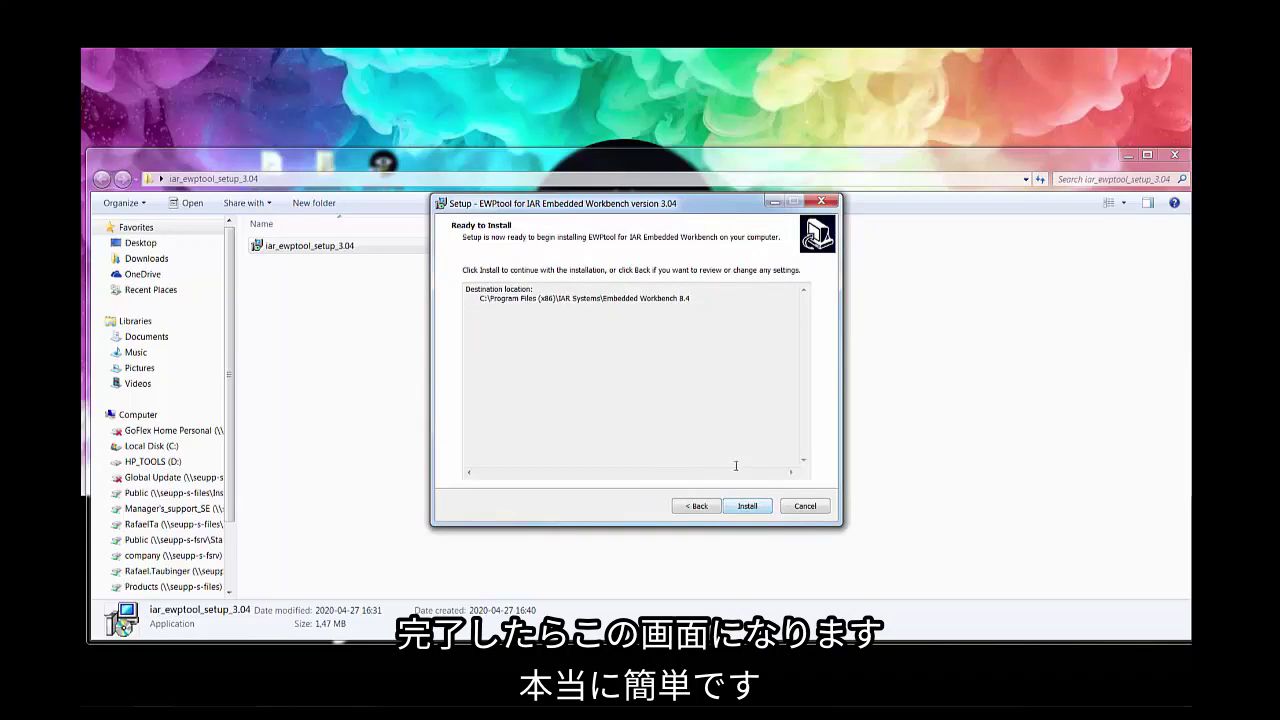
pyautogui.click(747, 508)
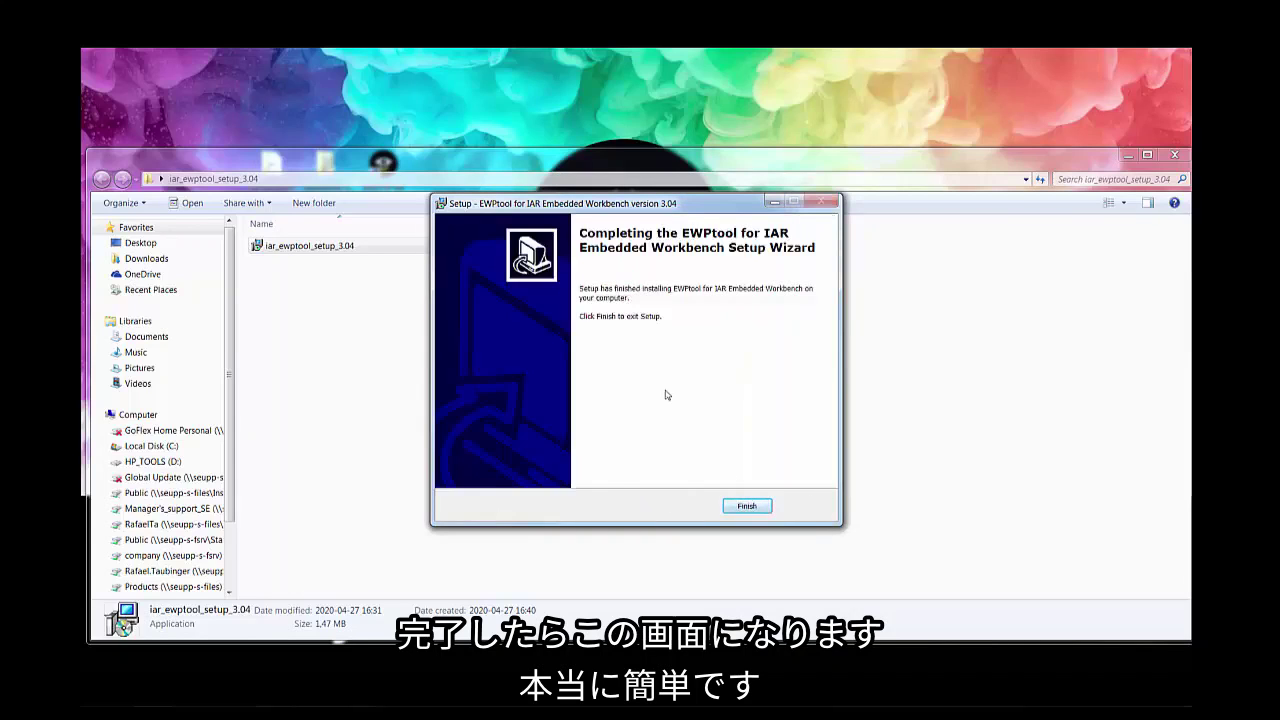
pyautogui.click(747, 507)
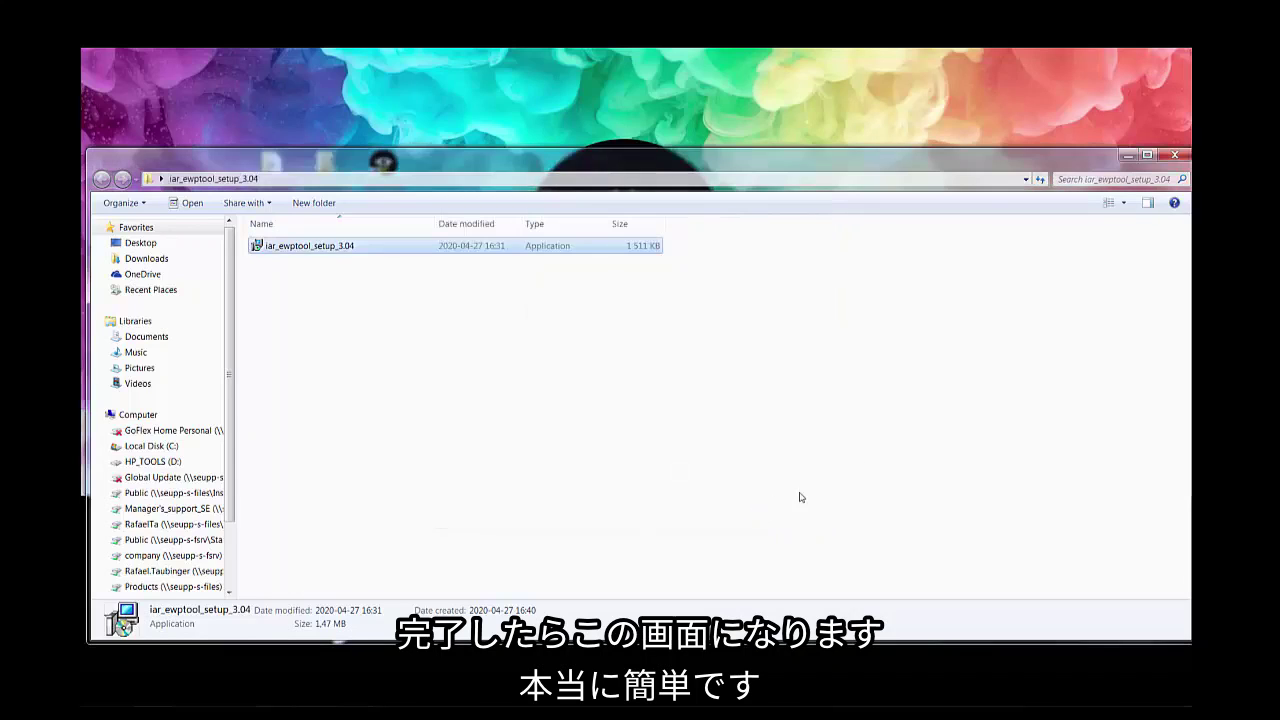
# Step: Restart IAR Embedded Workbench for Arm and check its tool commands for the "Add new source folder" entry
pyautogui.click(1127, 155)
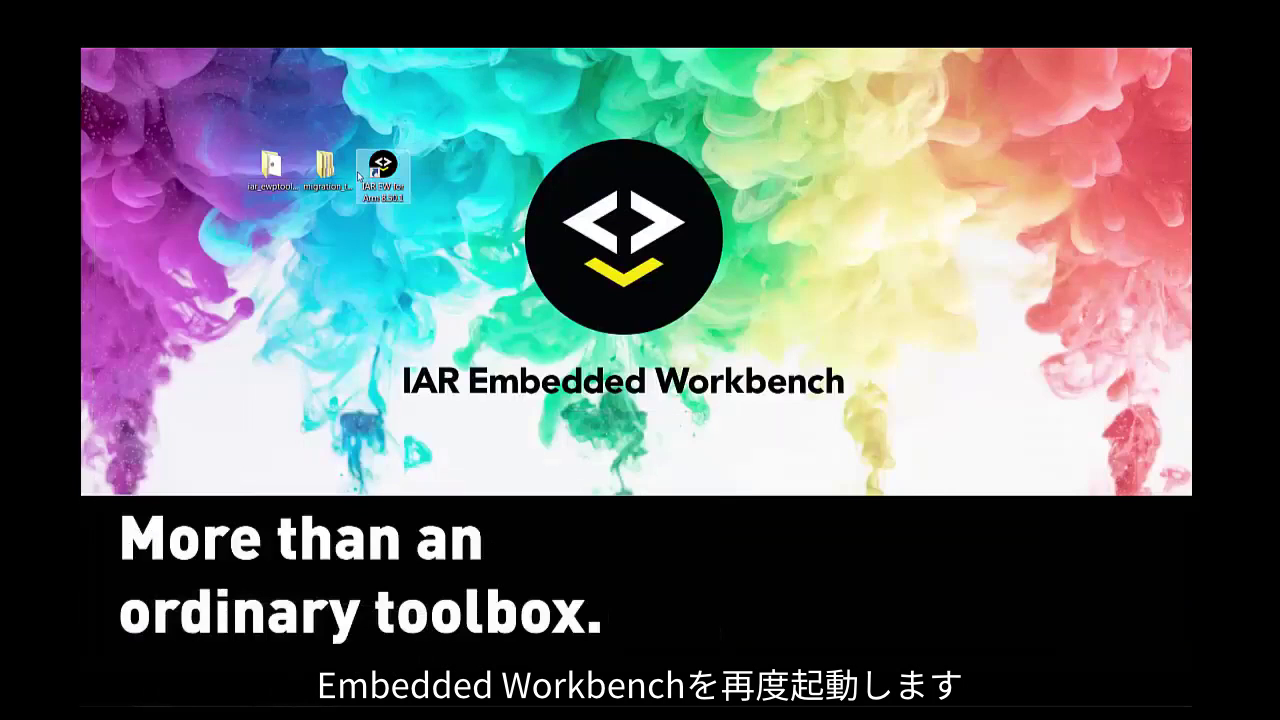
pyautogui.doubleClick(395, 175)
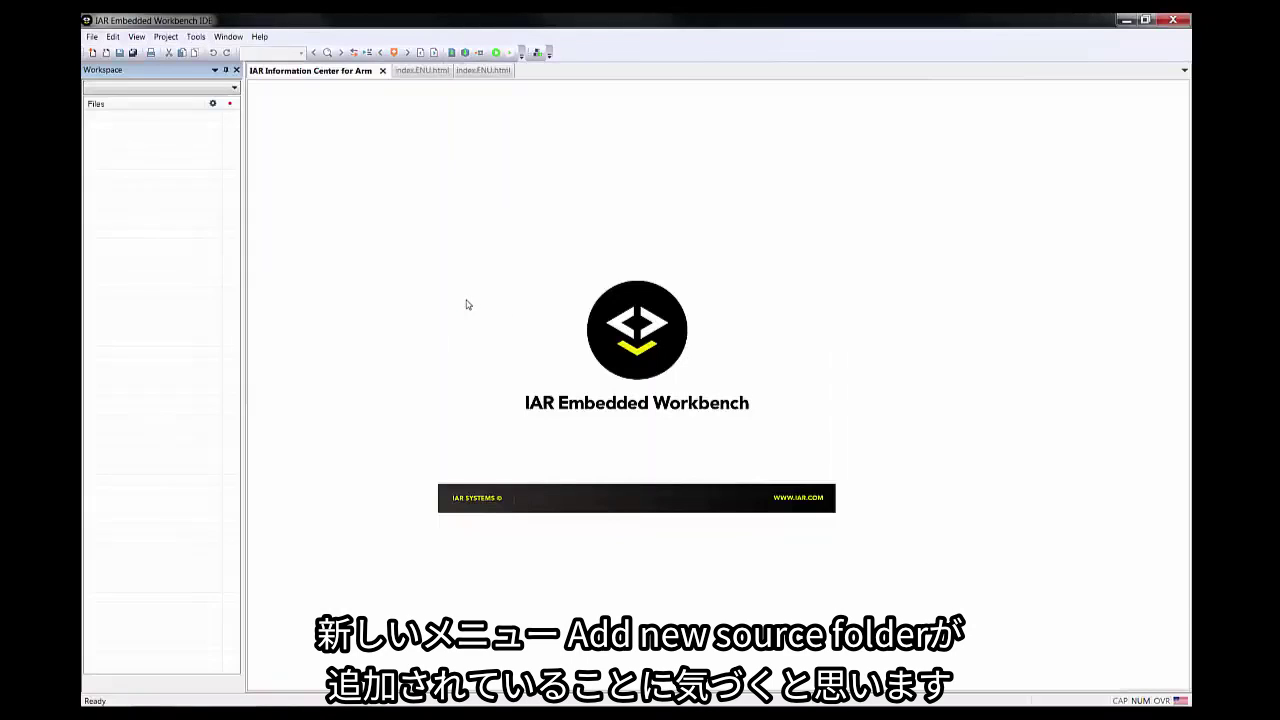
pyautogui.click(195, 37)
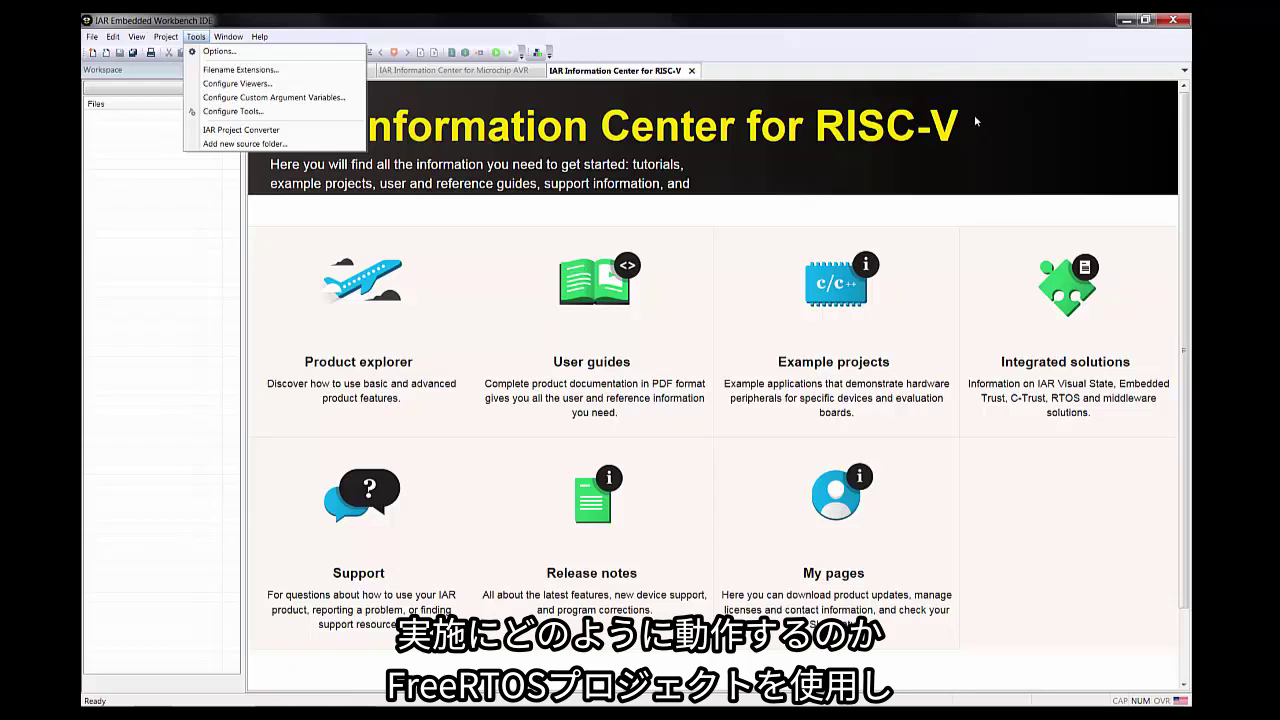
# Step: Switch to the desktop's migration_test folder and look inside its FreeRTOS project folder
pyautogui.click(1117, 24)
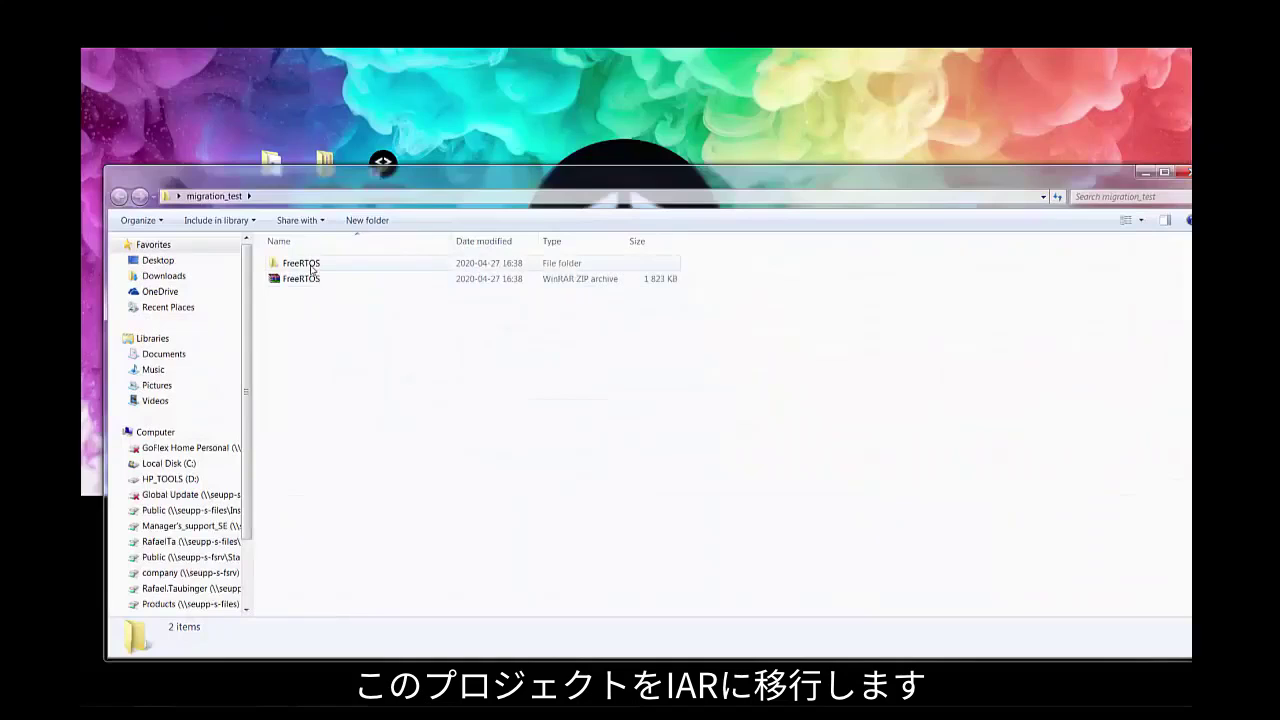
pyautogui.click(311, 265)
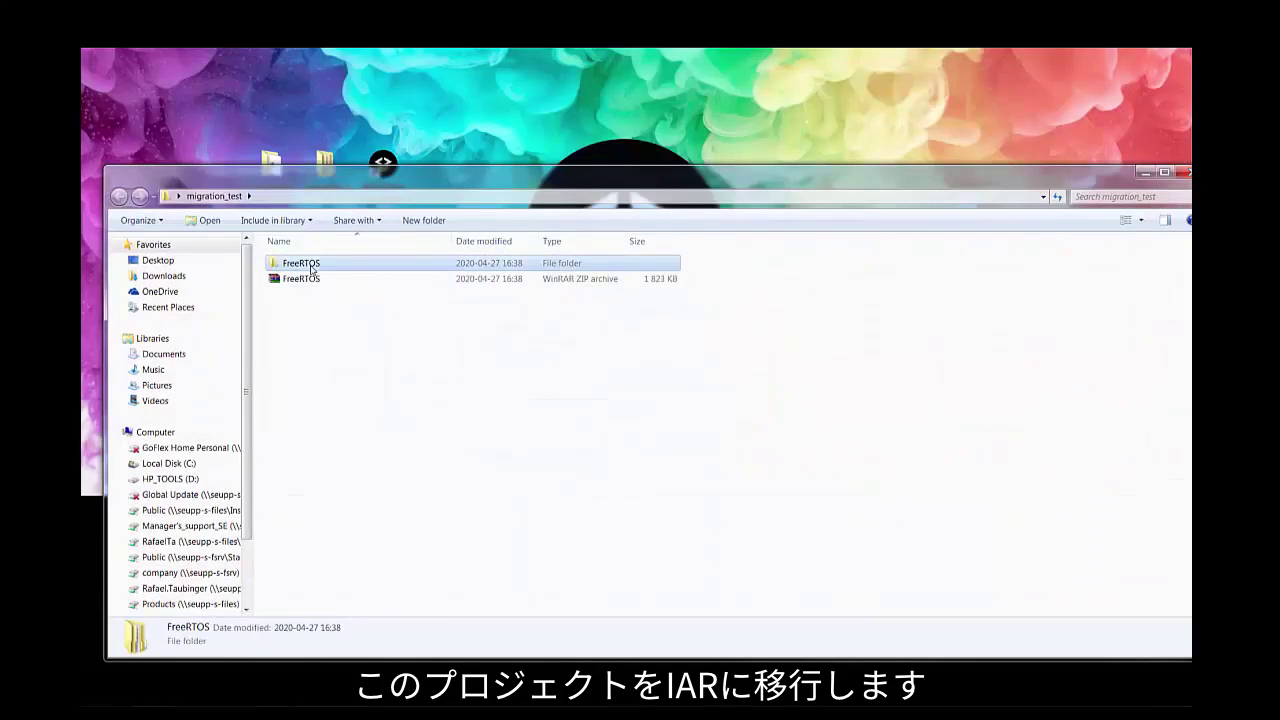
pyautogui.doubleClick(311, 265)
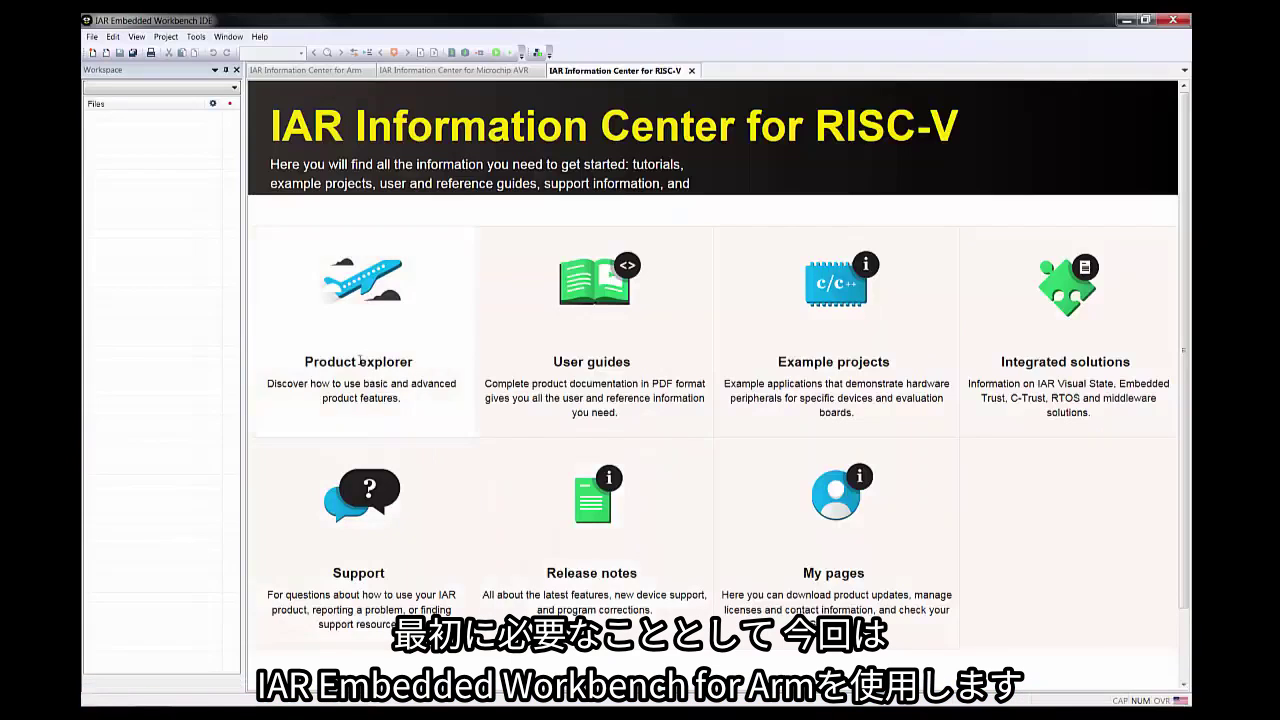
# Step: In IAR Embedded Workbench, start a new project with the Arm tool chain and the Empty project template
pyautogui.click(342, 72)
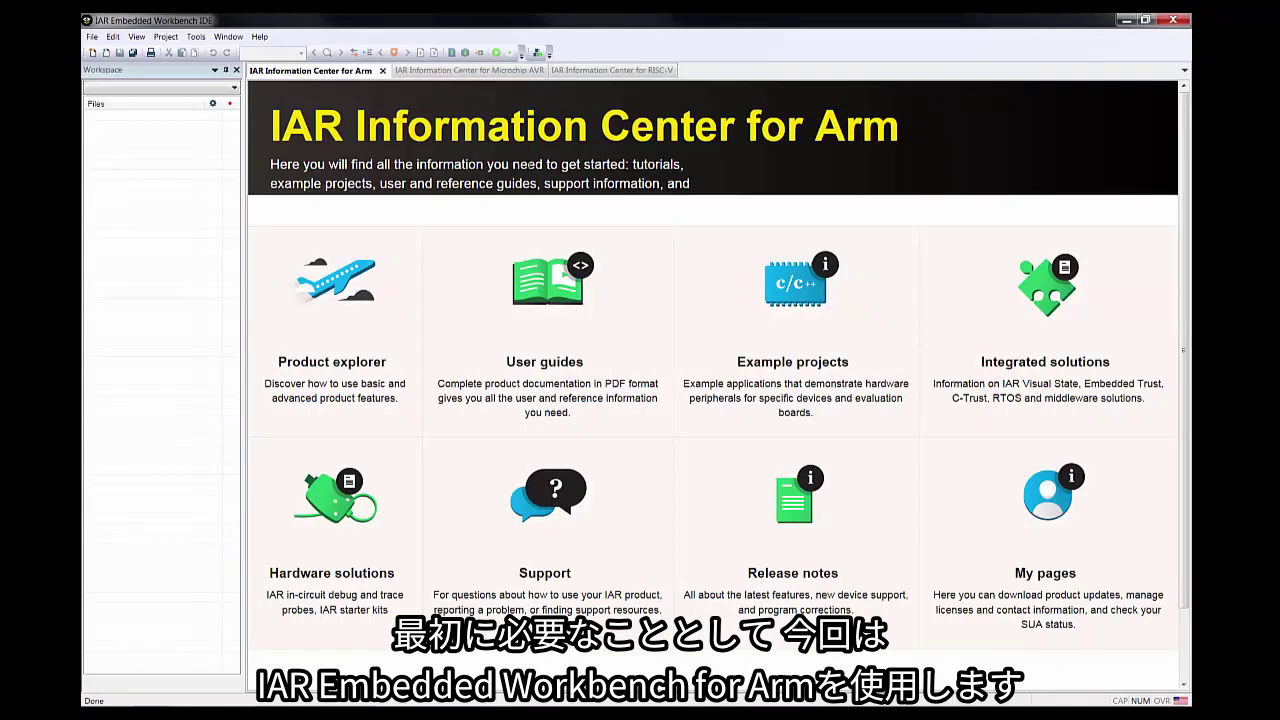
pyautogui.click(166, 36)
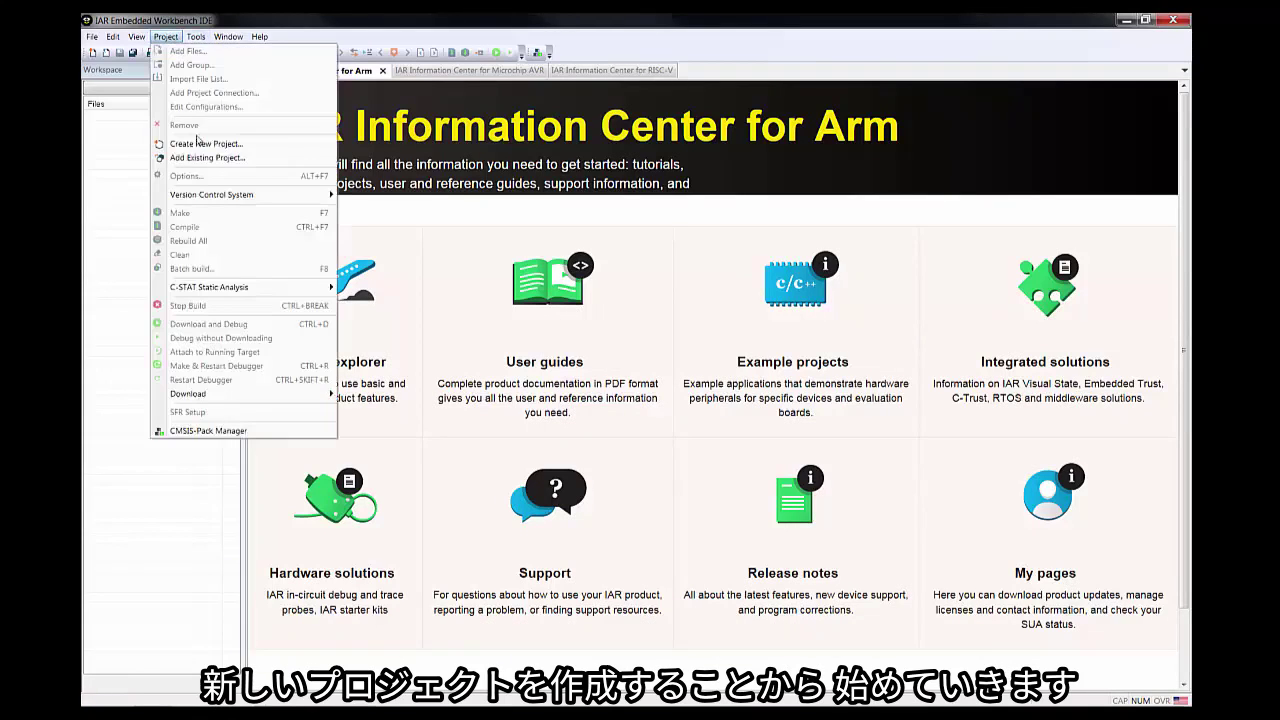
pyautogui.click(205, 144)
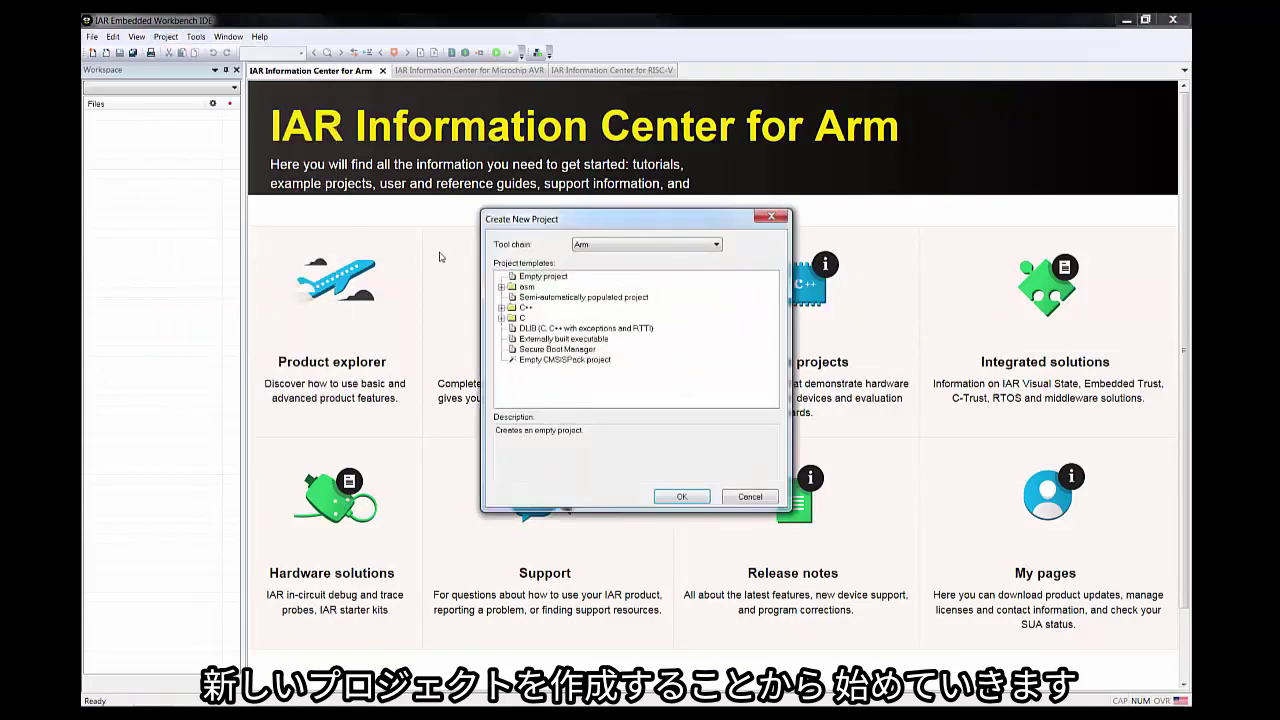
pyautogui.click(541, 277)
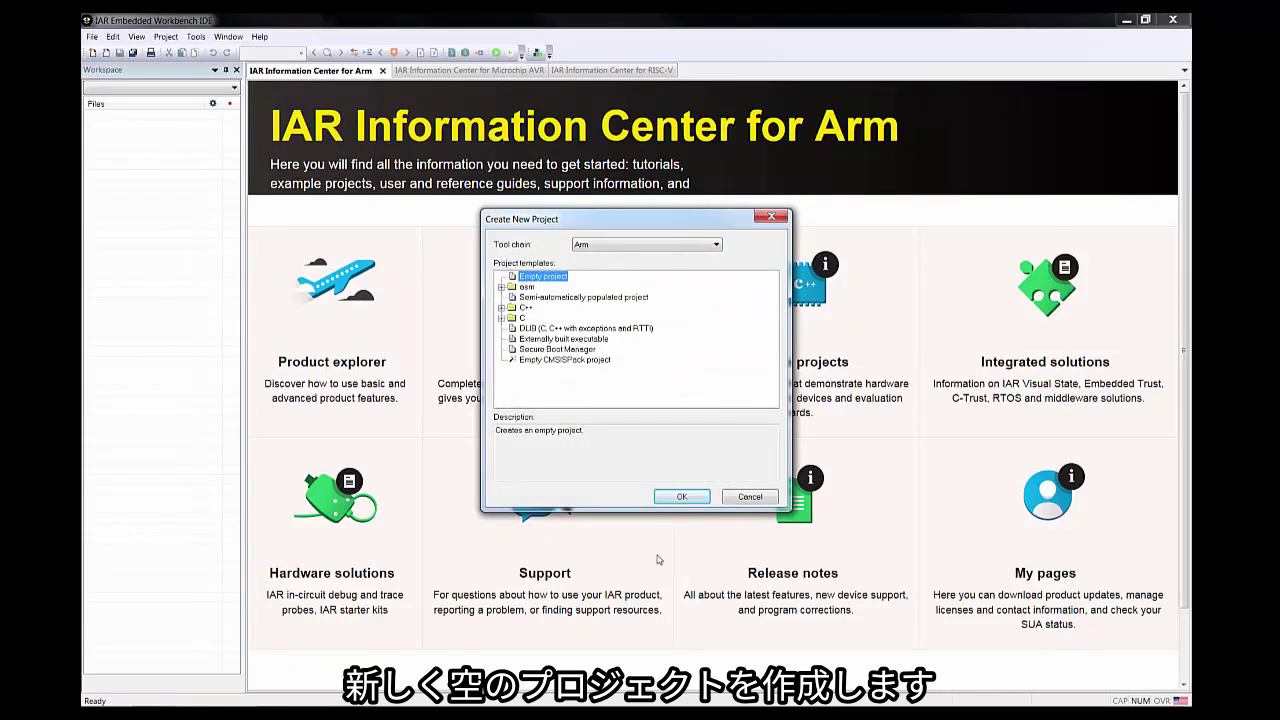
pyautogui.click(681, 498)
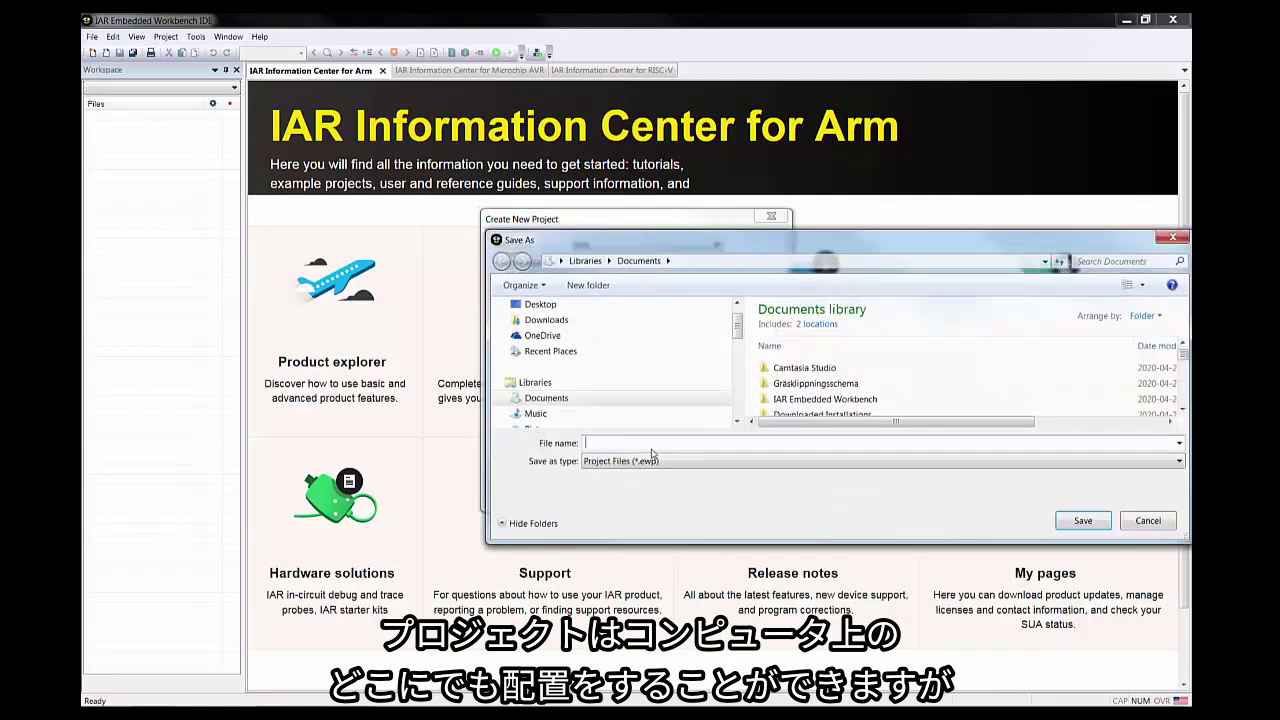
# Step: Save the new project as Project1 in the FreeRTOS folder inside the desktop's migration_test folder
pyautogui.click(540, 304)
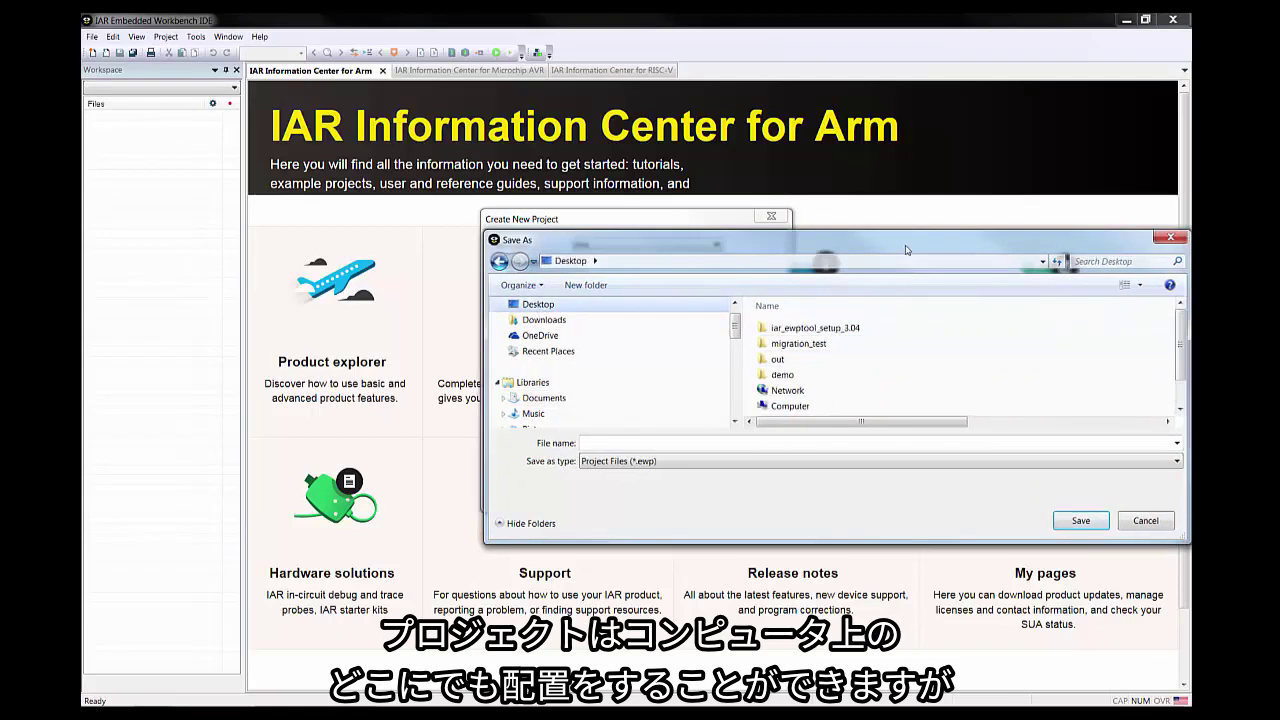
pyautogui.moveTo(906, 248); pyautogui.dragTo(785, 268)
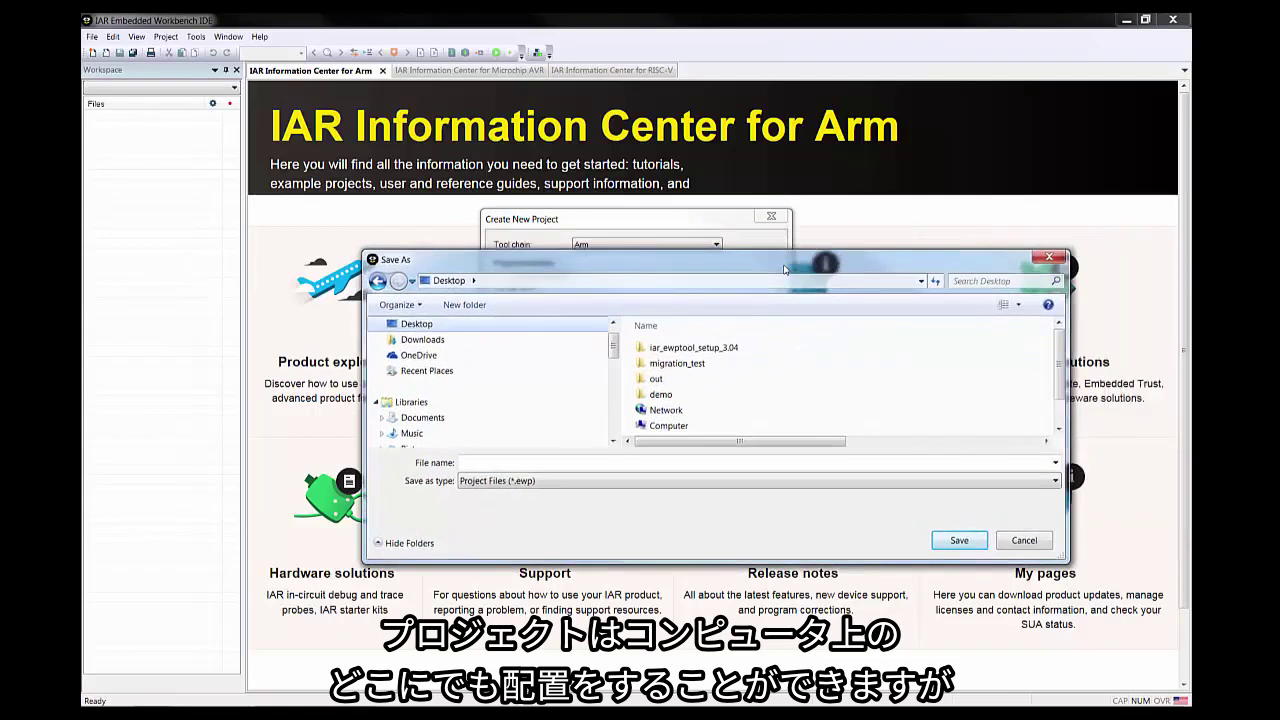
pyautogui.doubleClick(690, 364)
pyautogui.doubleClick(684, 350)
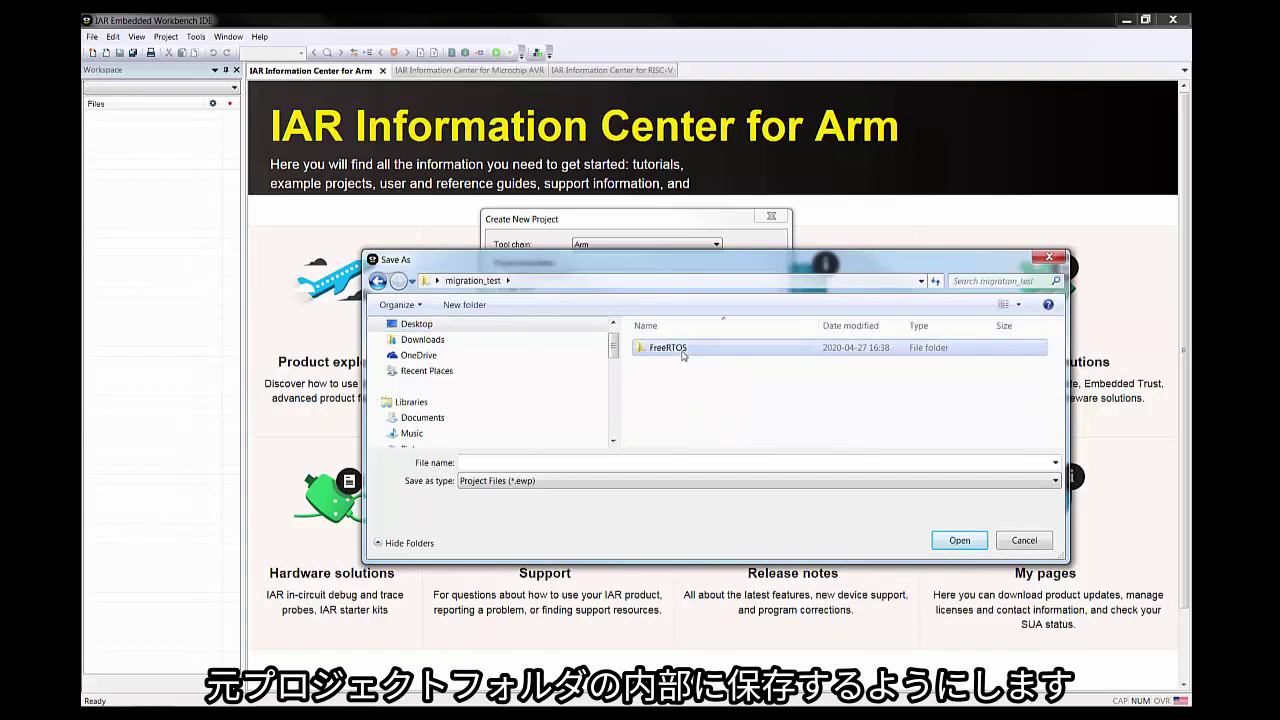
pyautogui.click(653, 462)
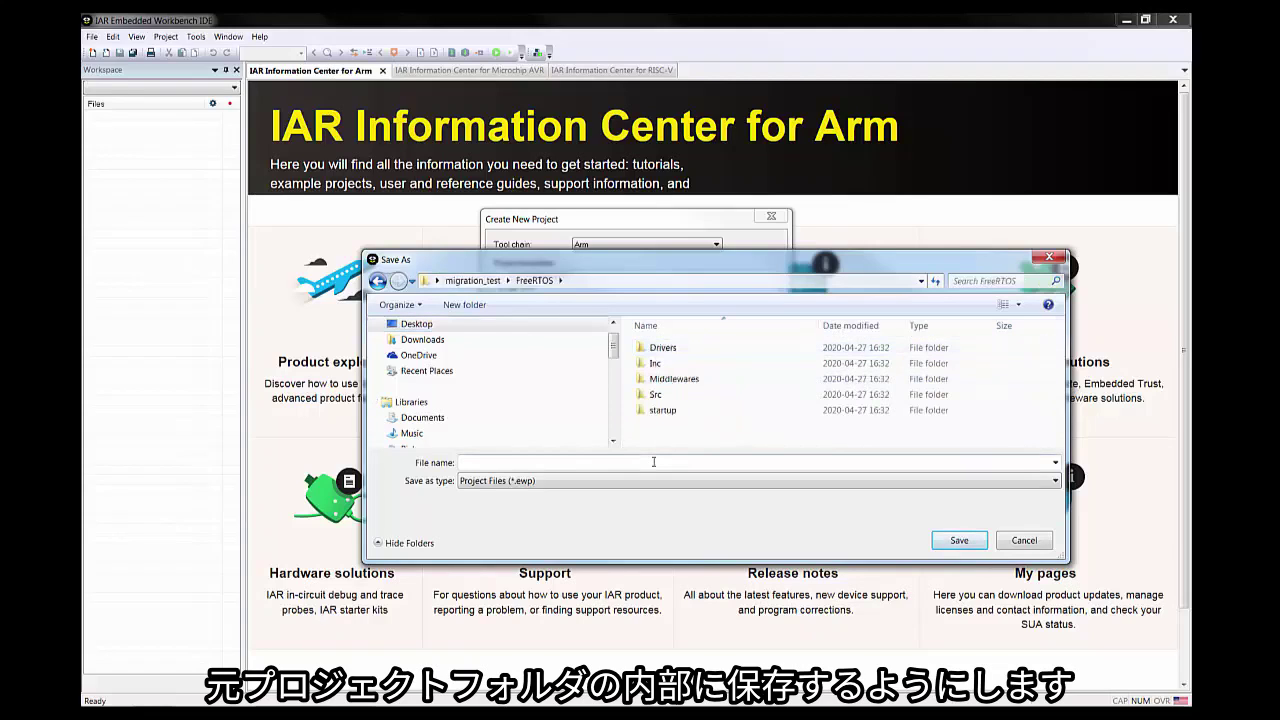
pyautogui.write('Project1')
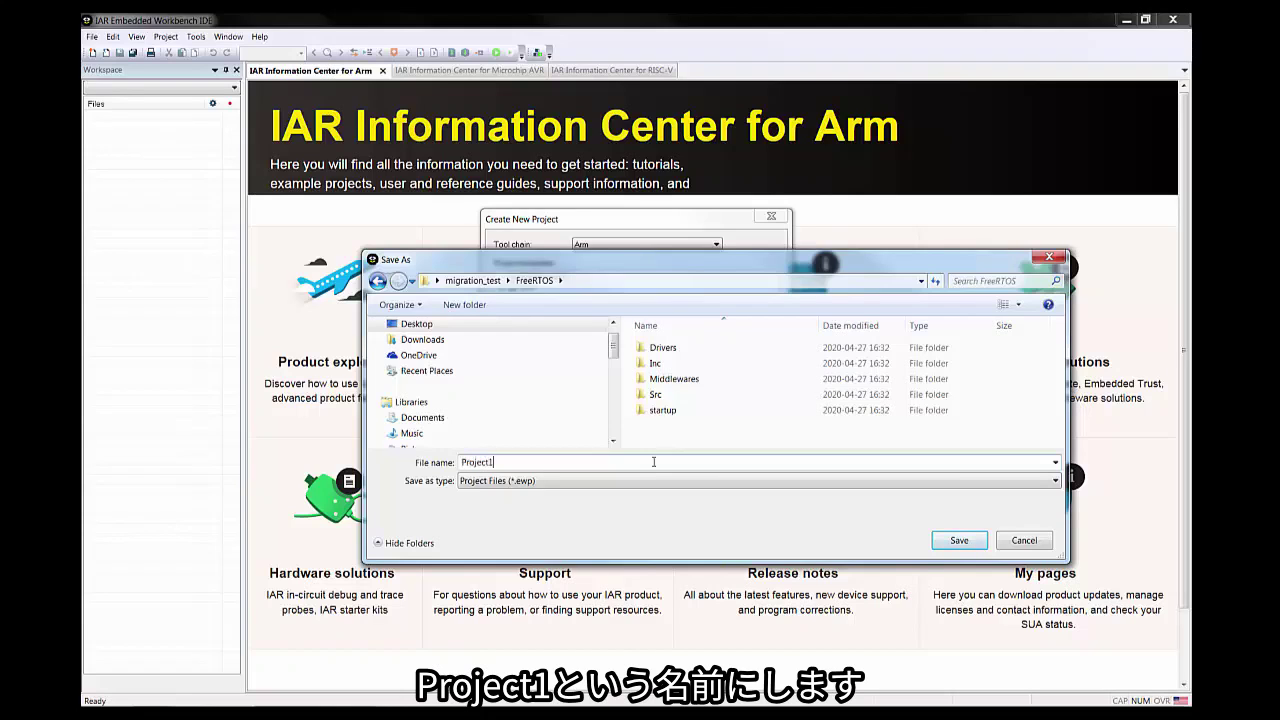
pyautogui.click(960, 542)
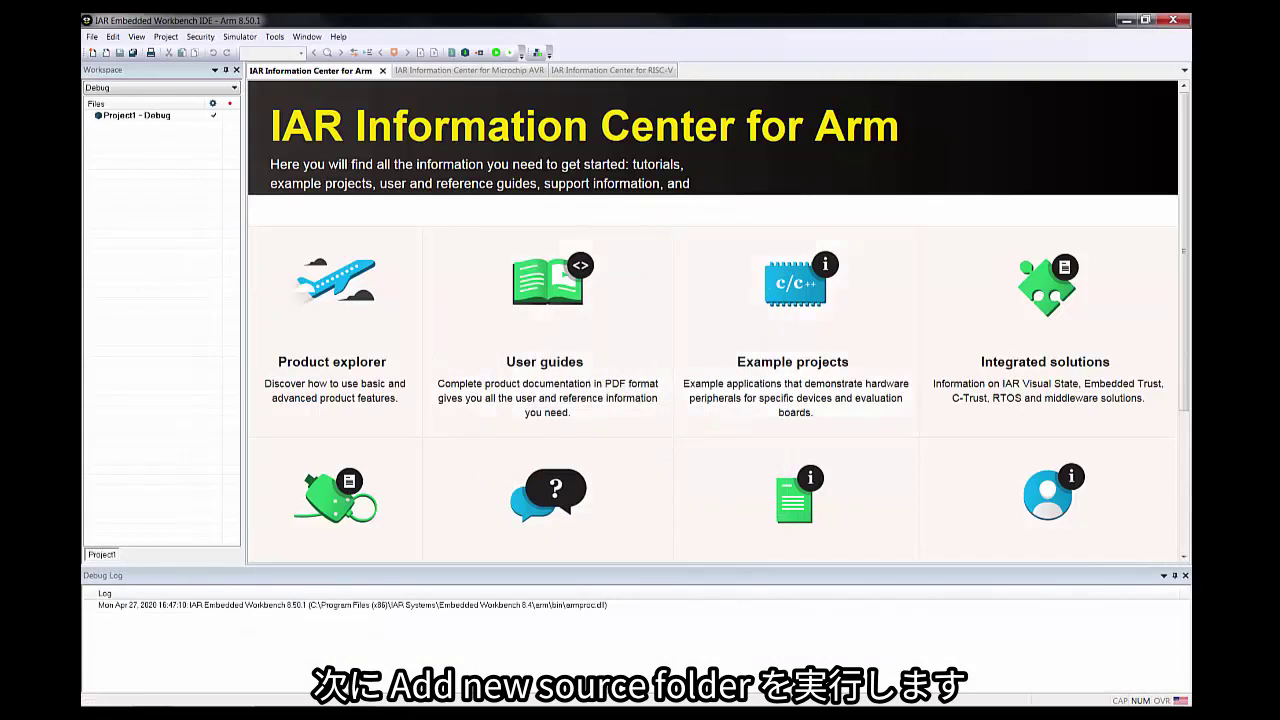
# Step: Add the FreeRTOS folder in migration_test to Project1 with the Add new source folder tool, and reload the modified project
pyautogui.click(274, 36)
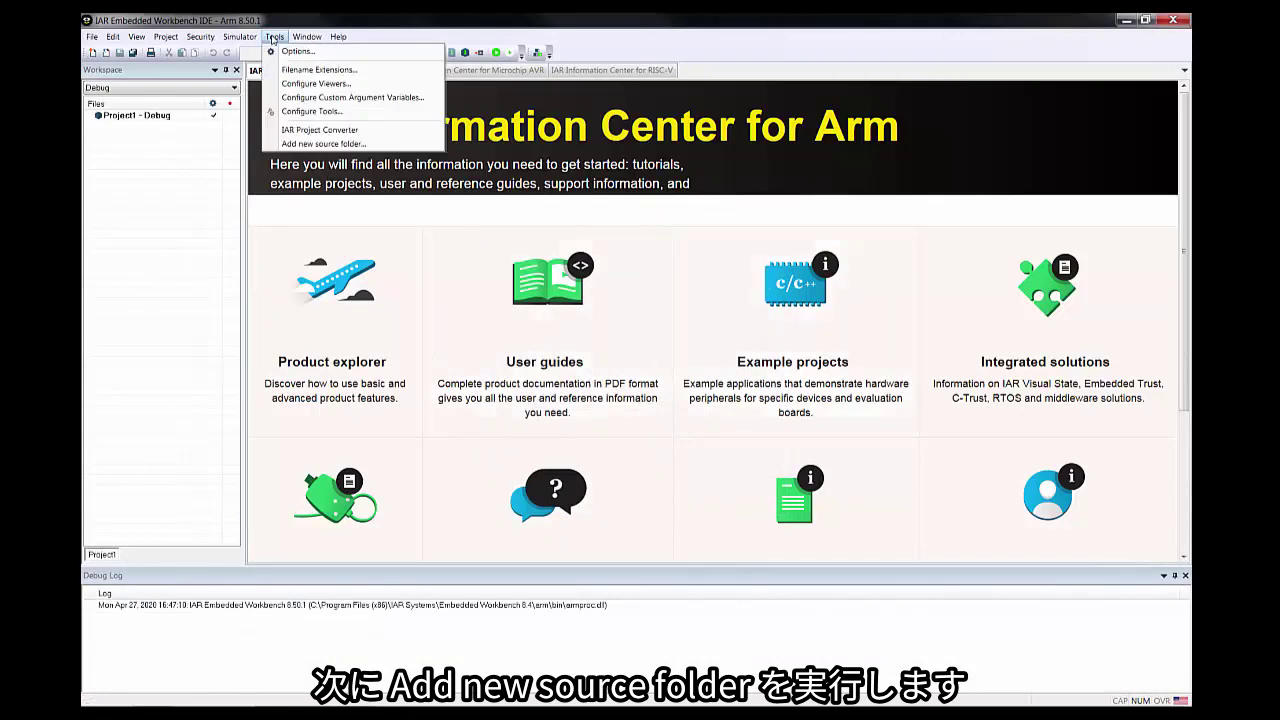
pyautogui.click(298, 144)
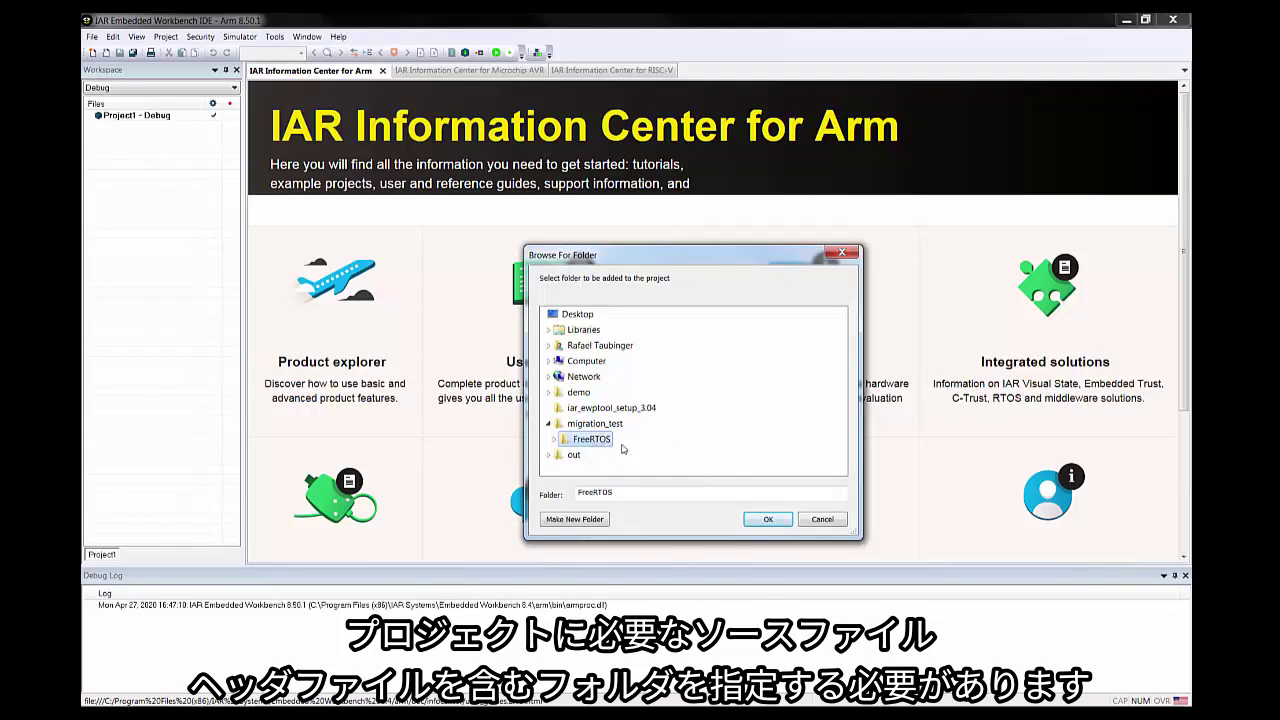
pyautogui.click(768, 520)
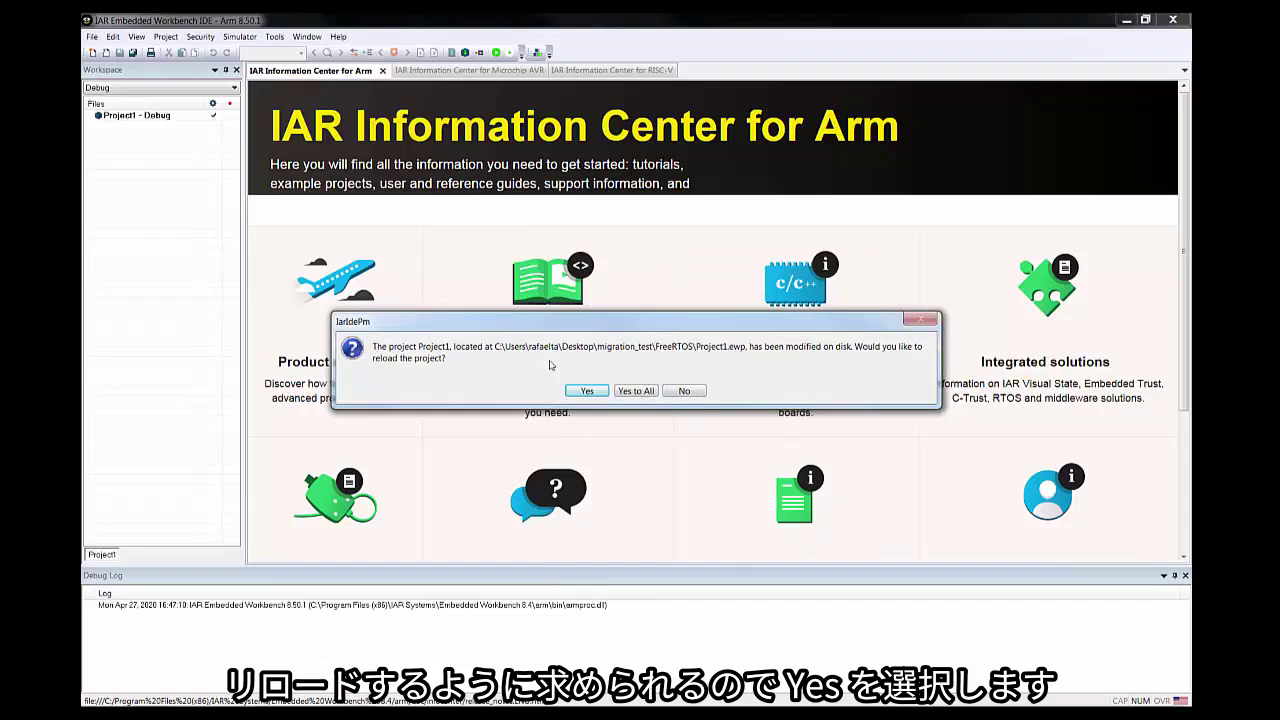
pyautogui.click(638, 392)
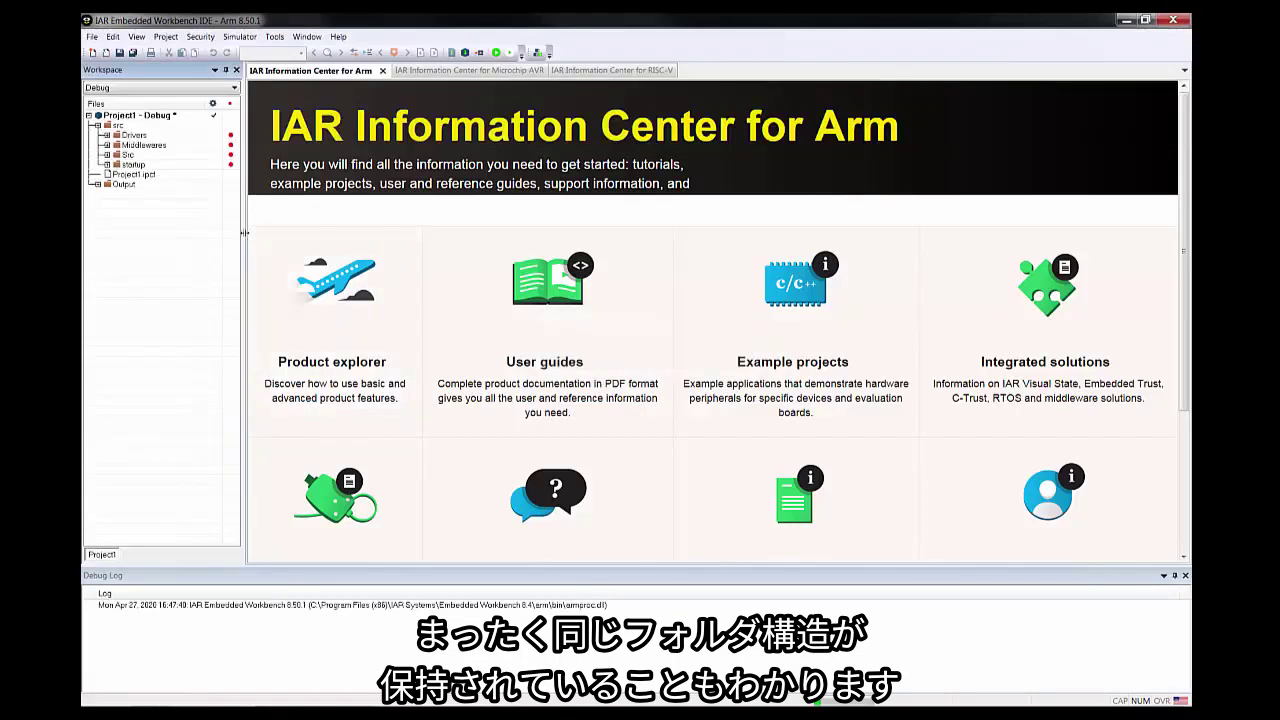
# Step: Widen the workspace view and expand the Middlewares and Src groups to examine the imported folder structure
pyautogui.moveTo(244, 231); pyautogui.dragTo(380, 231)
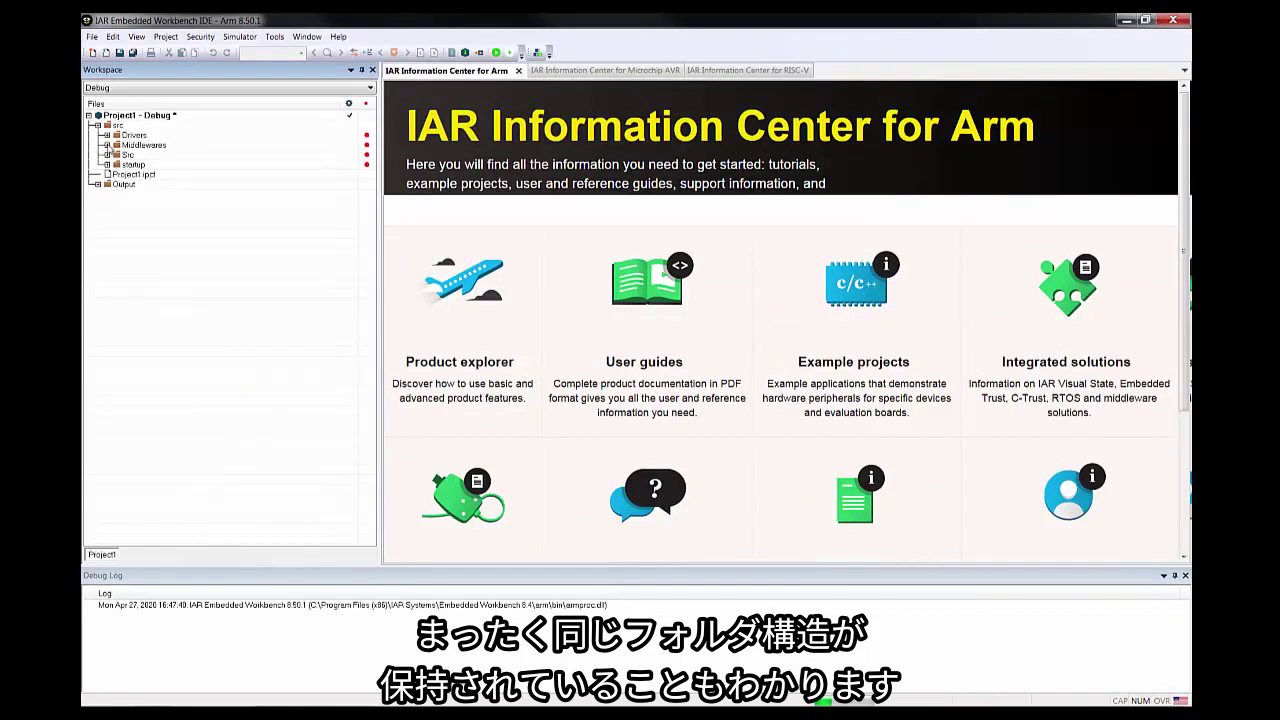
pyautogui.click(107, 144)
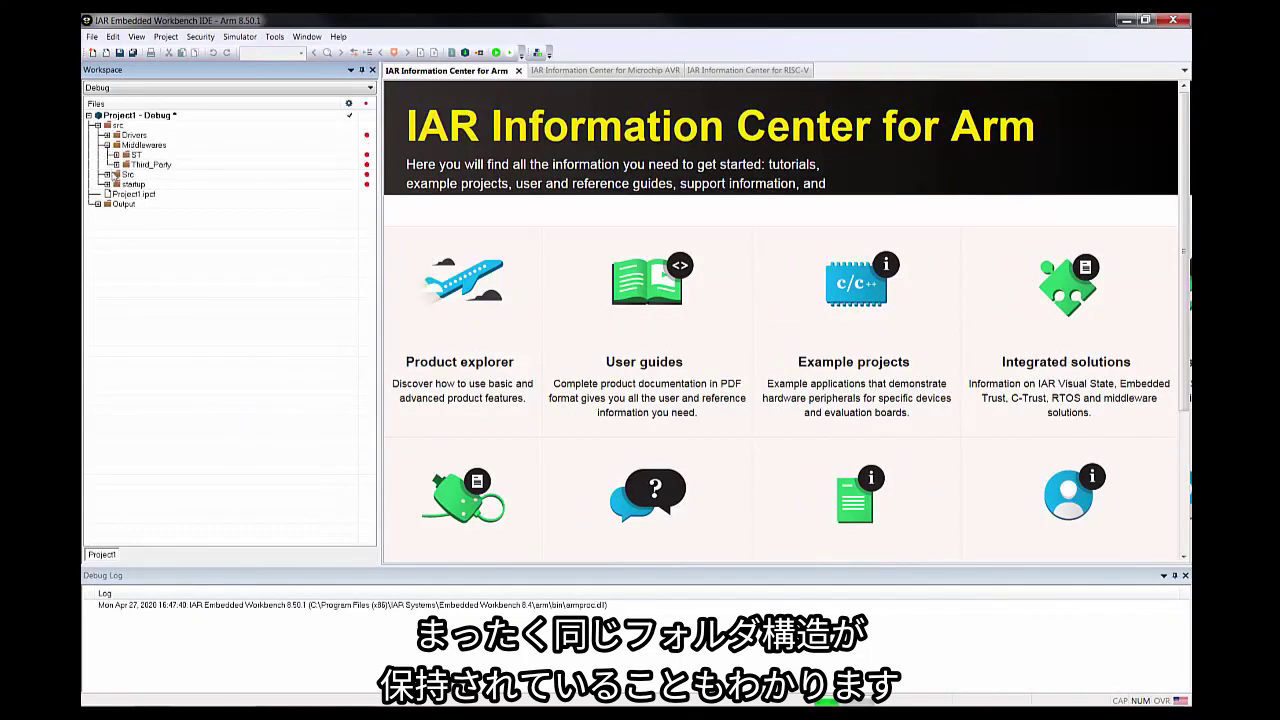
pyautogui.click(107, 174)
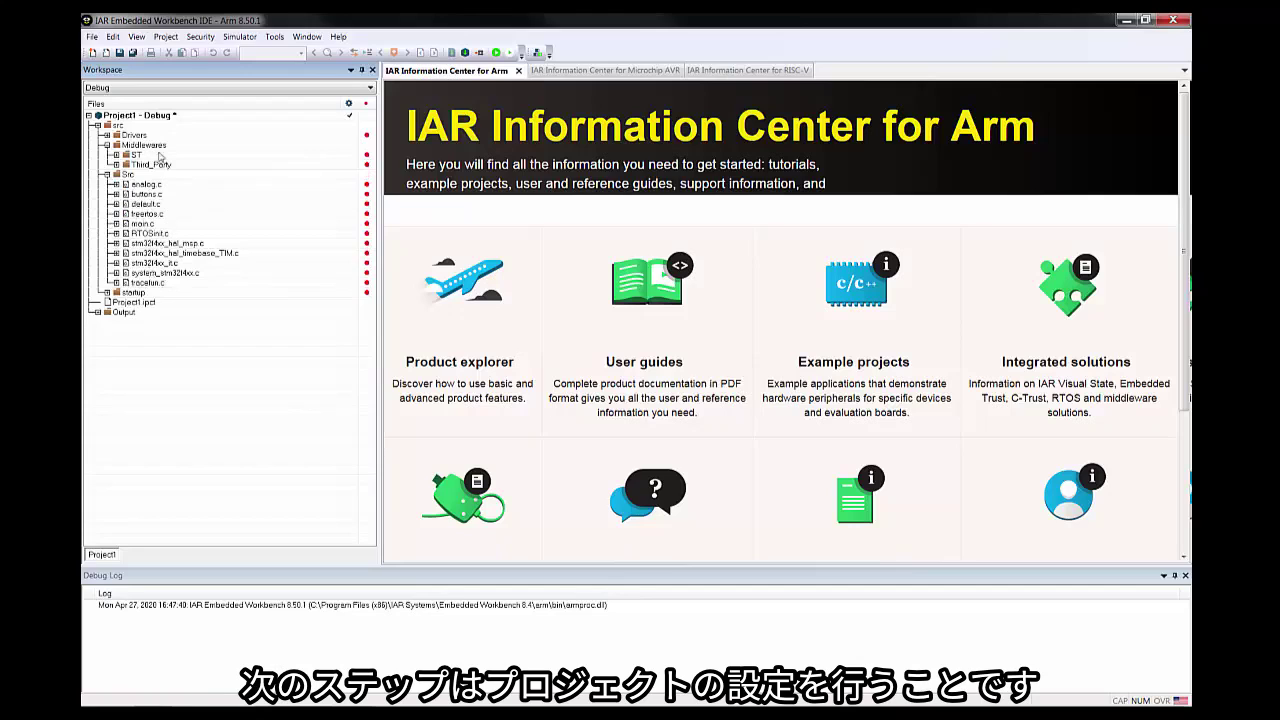
# Step: In Project1's options, set the target device to ST STM32F429II and enable Use CMSIS in the library configuration
pyautogui.click(147, 116)
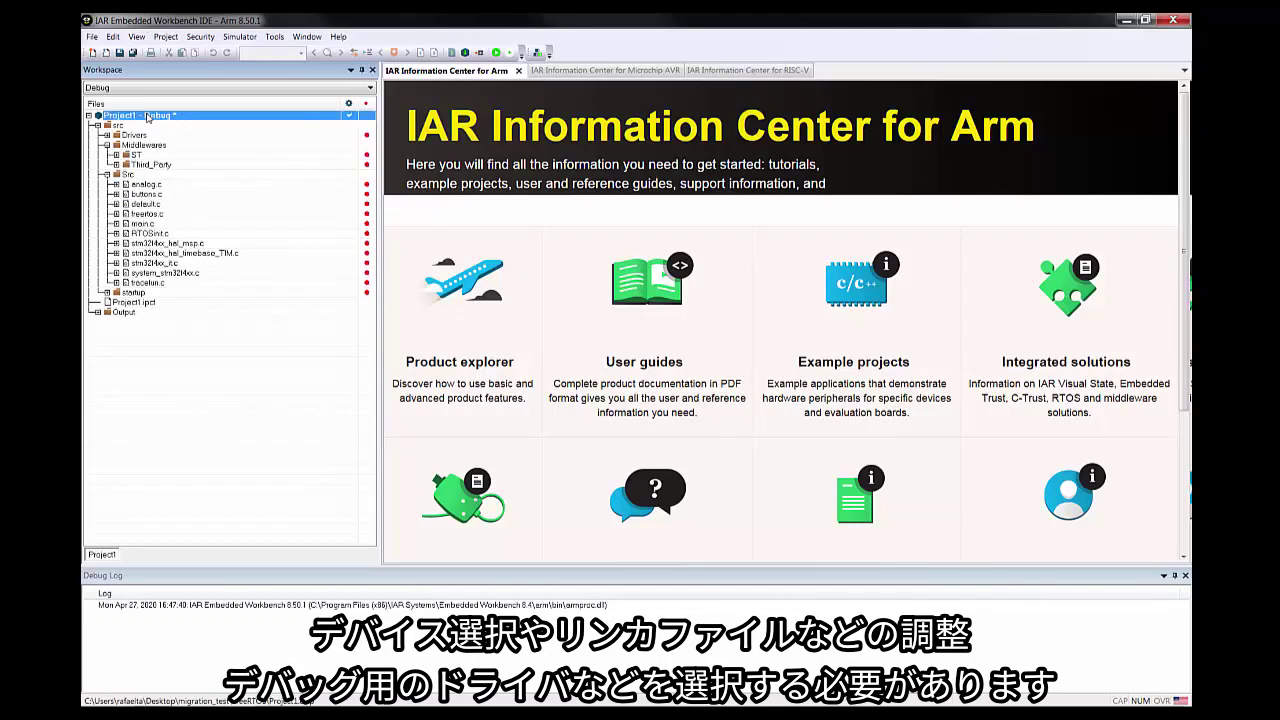
pyautogui.rightClick(147, 117)
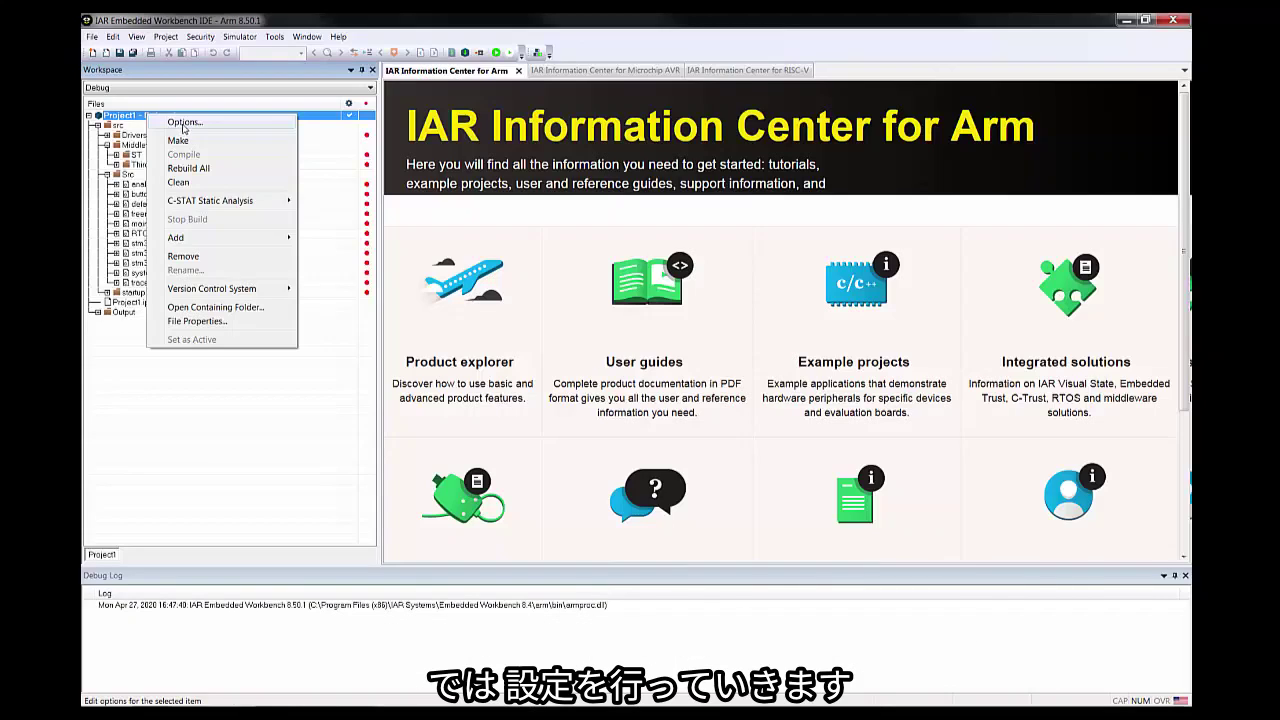
pyautogui.click(181, 128)
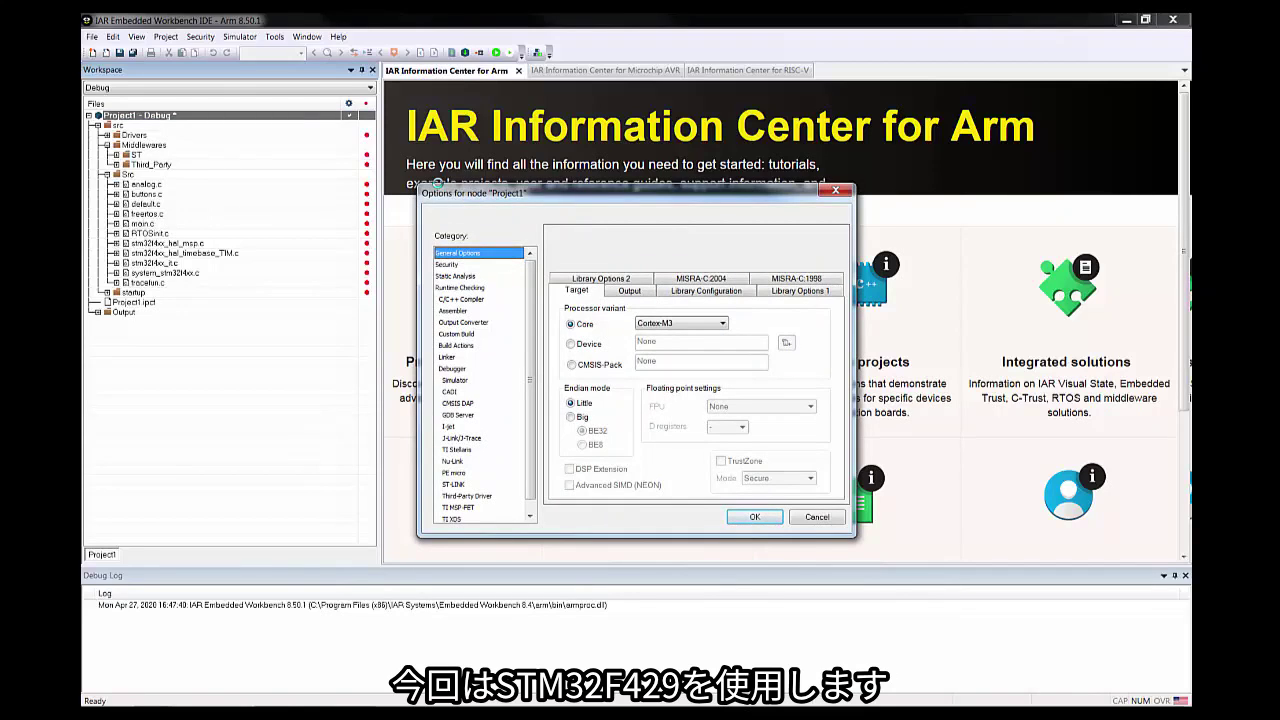
pyautogui.click(570, 344)
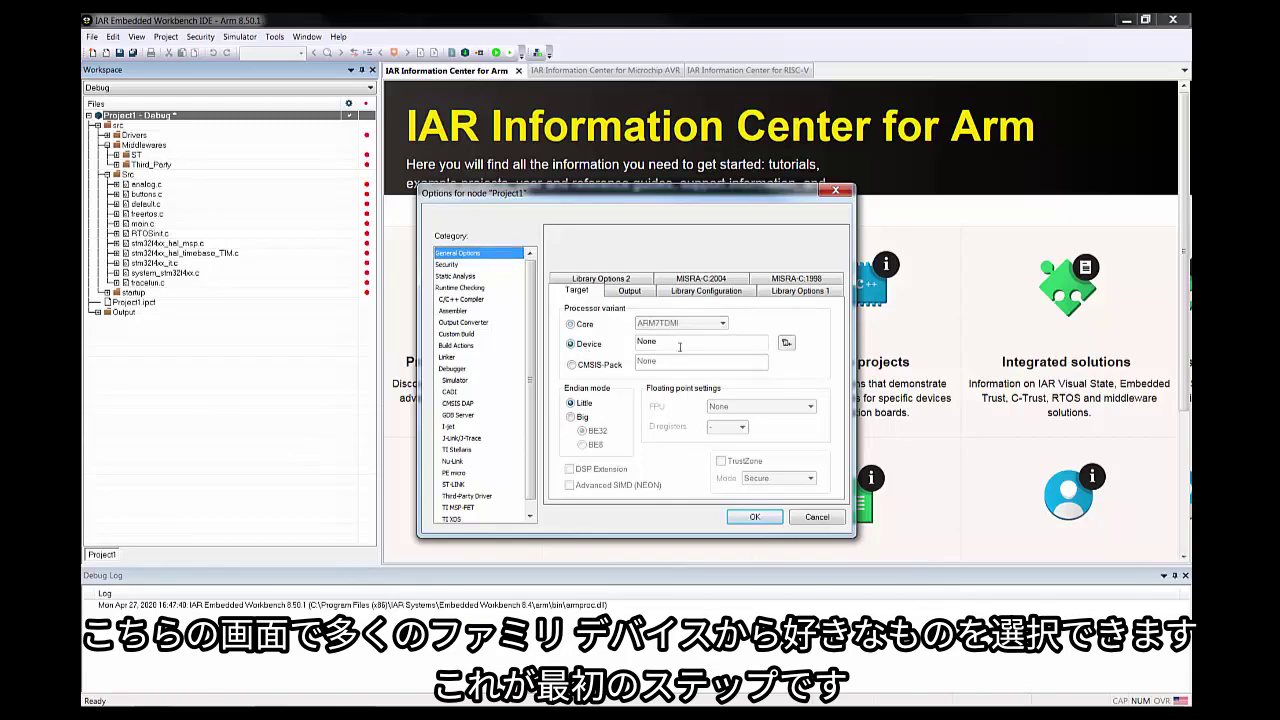
pyautogui.click(786, 343)
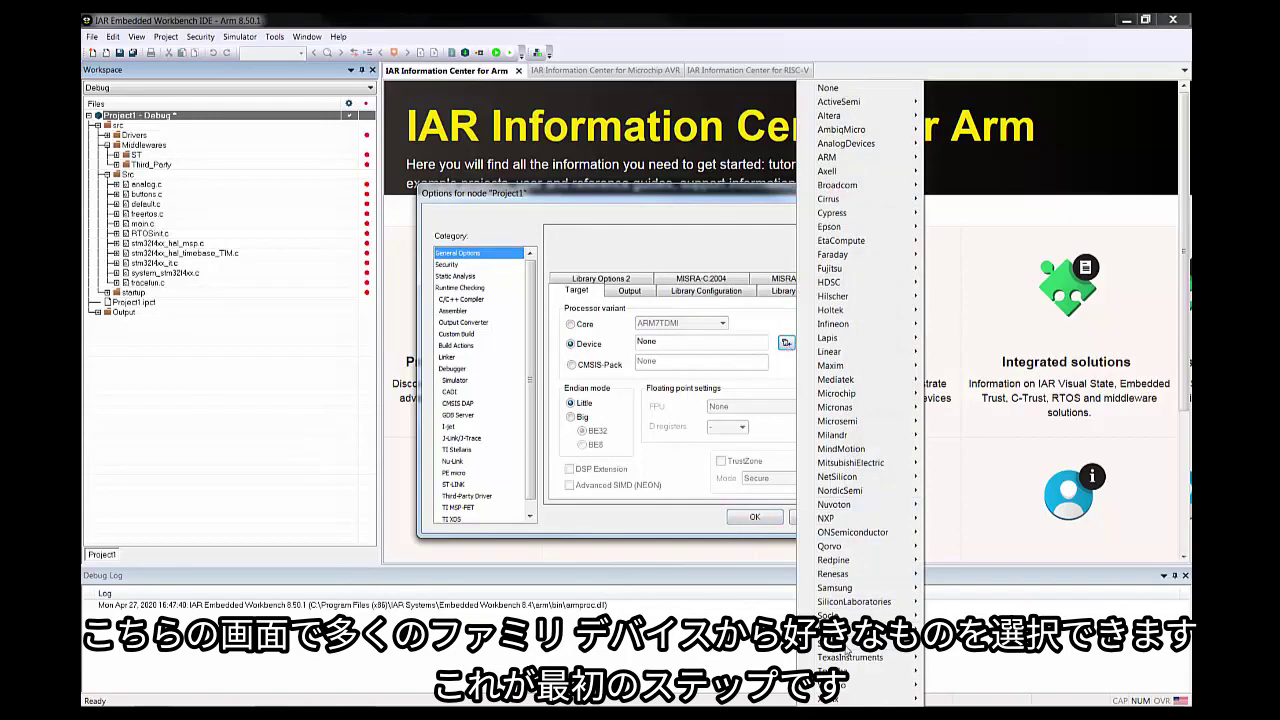
pyautogui.moveTo(848, 650)
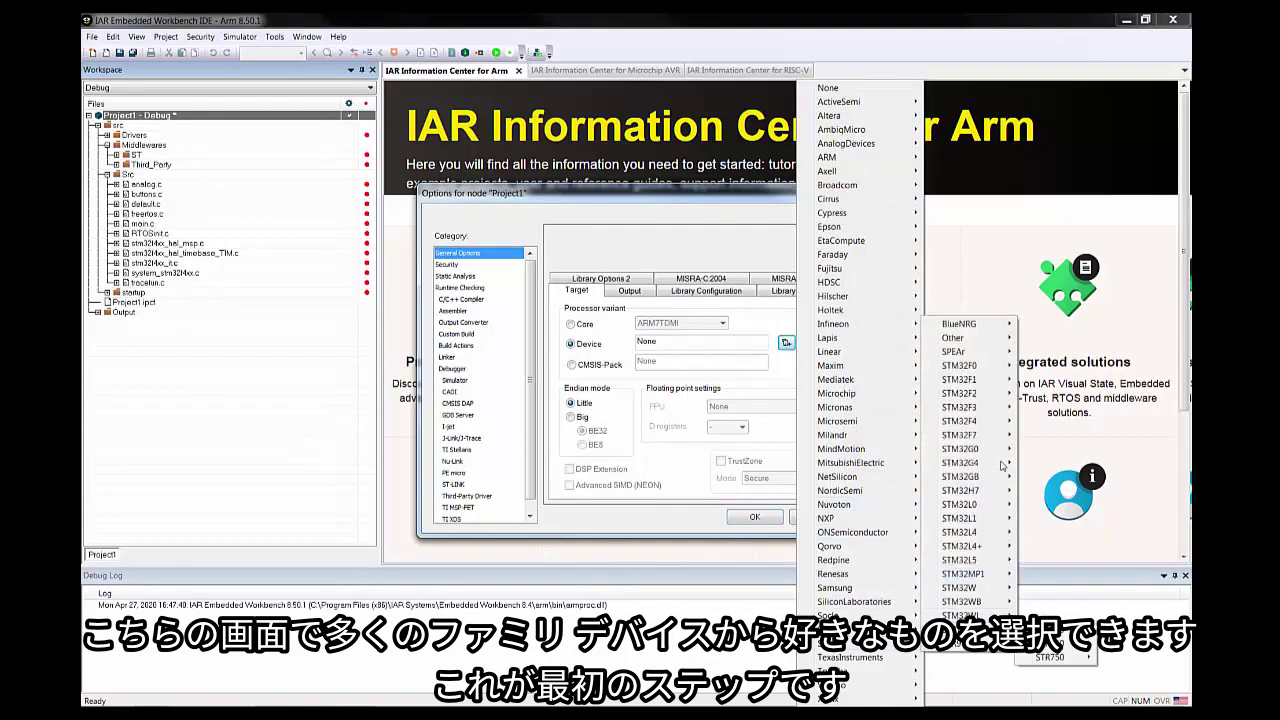
pyautogui.moveTo(993, 423)
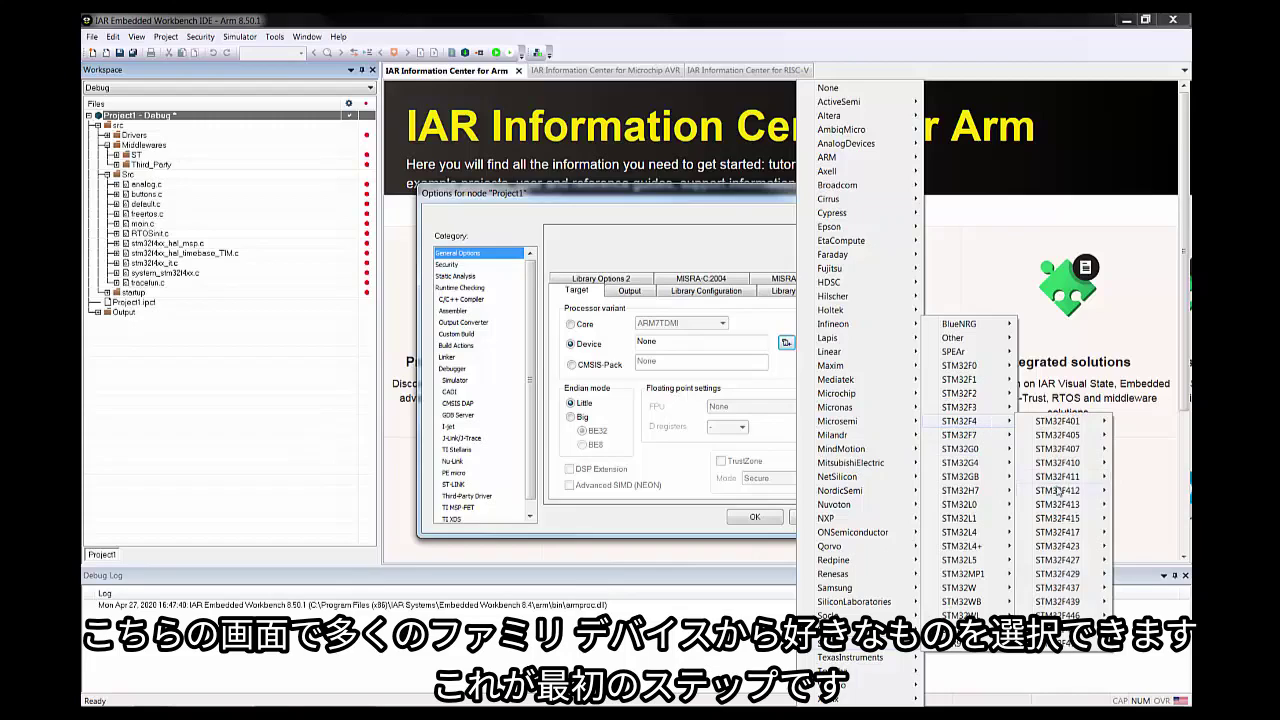
pyautogui.moveTo(1092, 577)
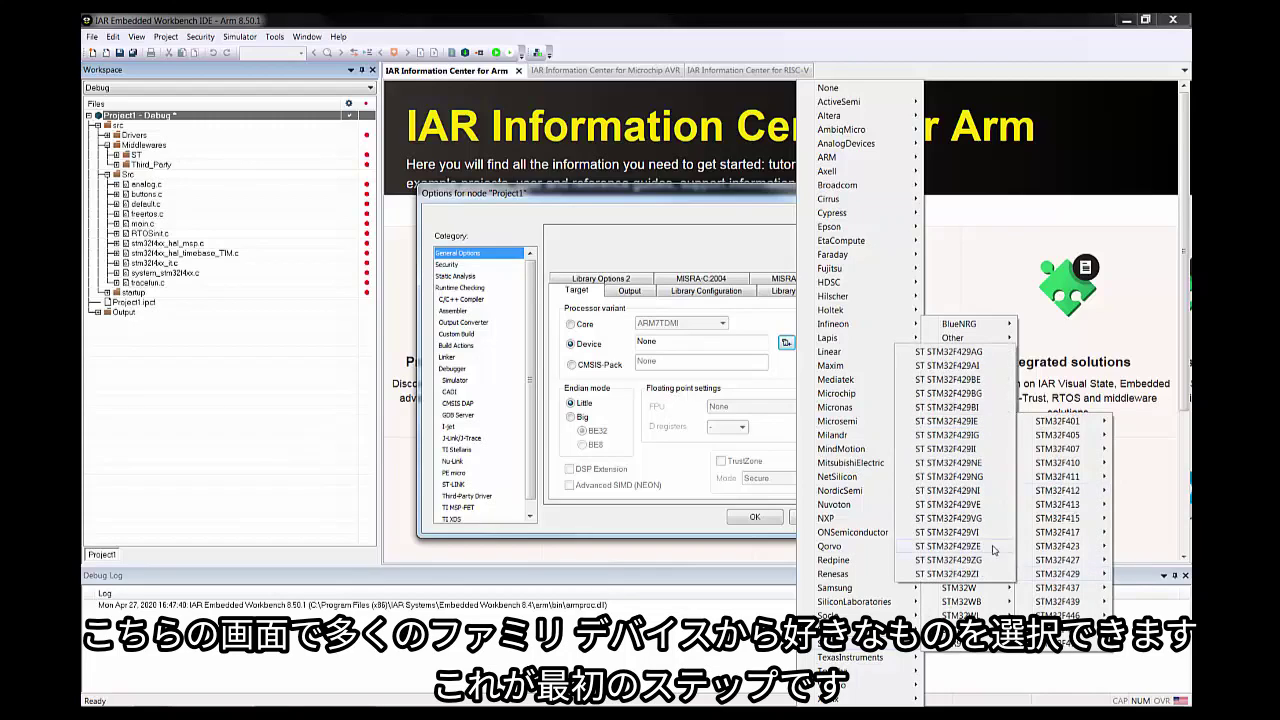
pyautogui.click(966, 450)
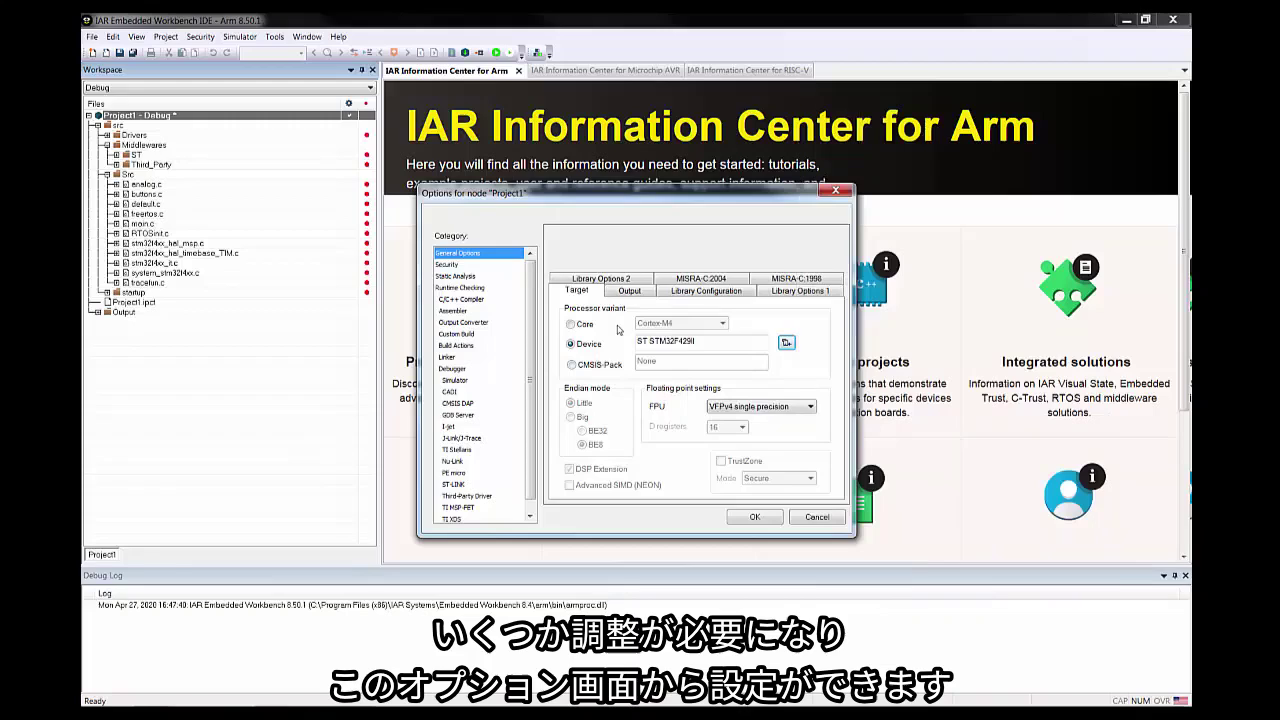
pyautogui.click(693, 292)
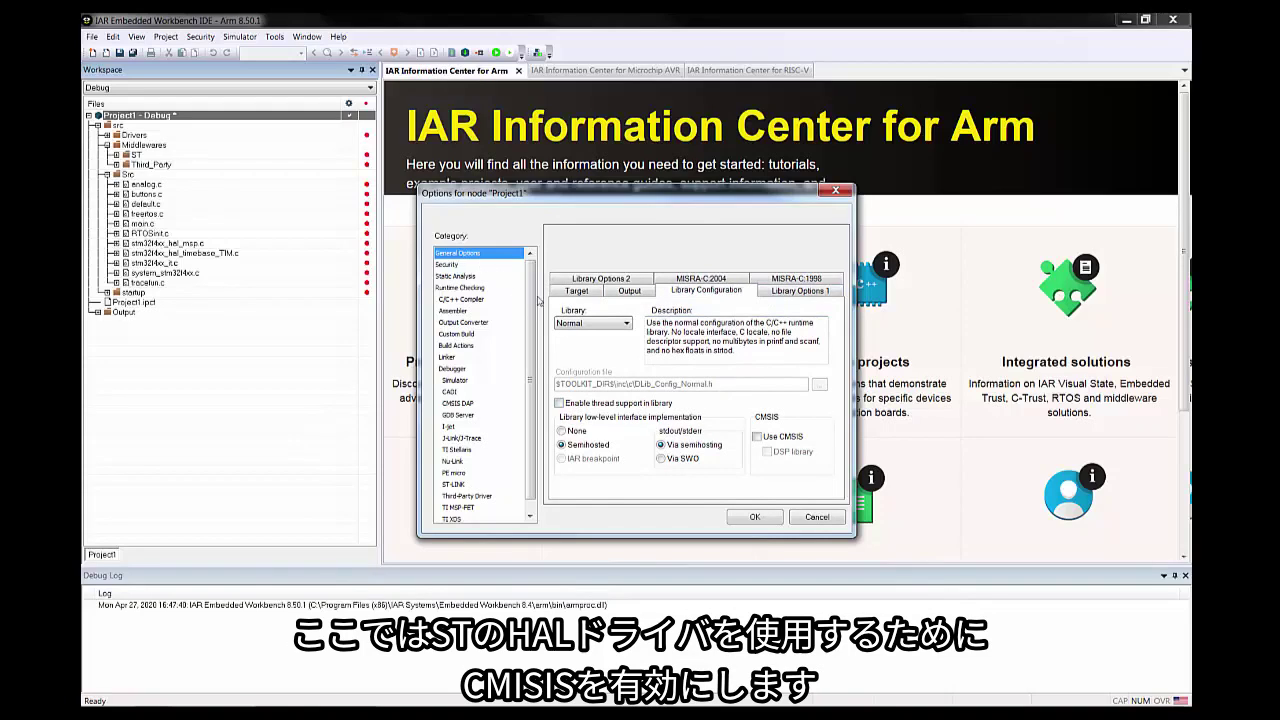
pyautogui.click(767, 441)
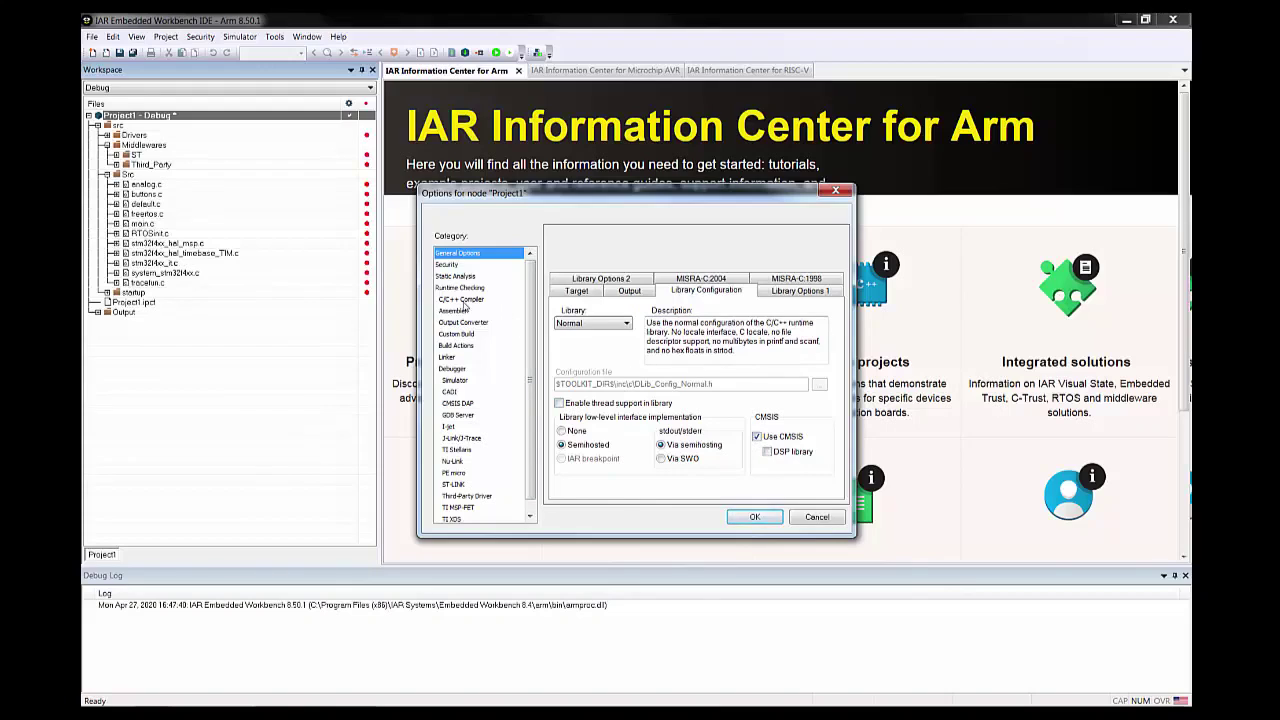
# Step: For the C/C++ compiler, define the preprocessor symbols USE_HAL_DRIVER and STM32F429xx and enable C++ inline semantics
pyautogui.click(461, 300)
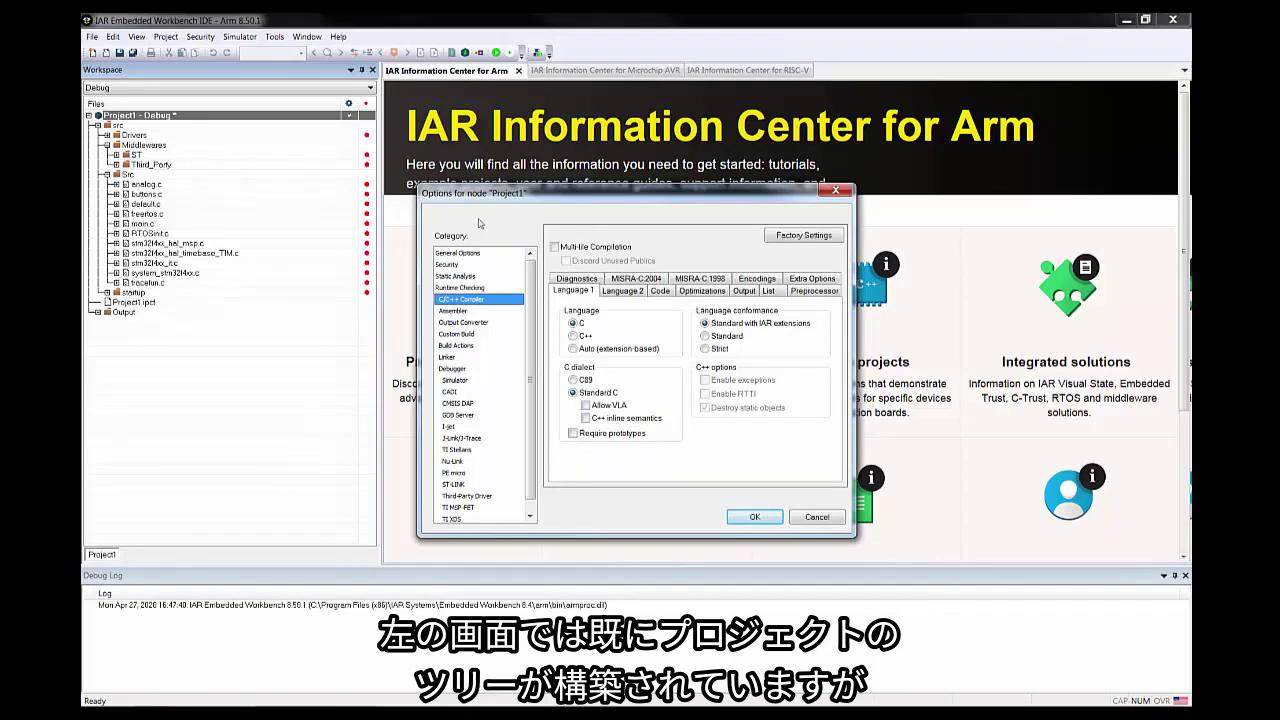
pyautogui.click(812, 291)
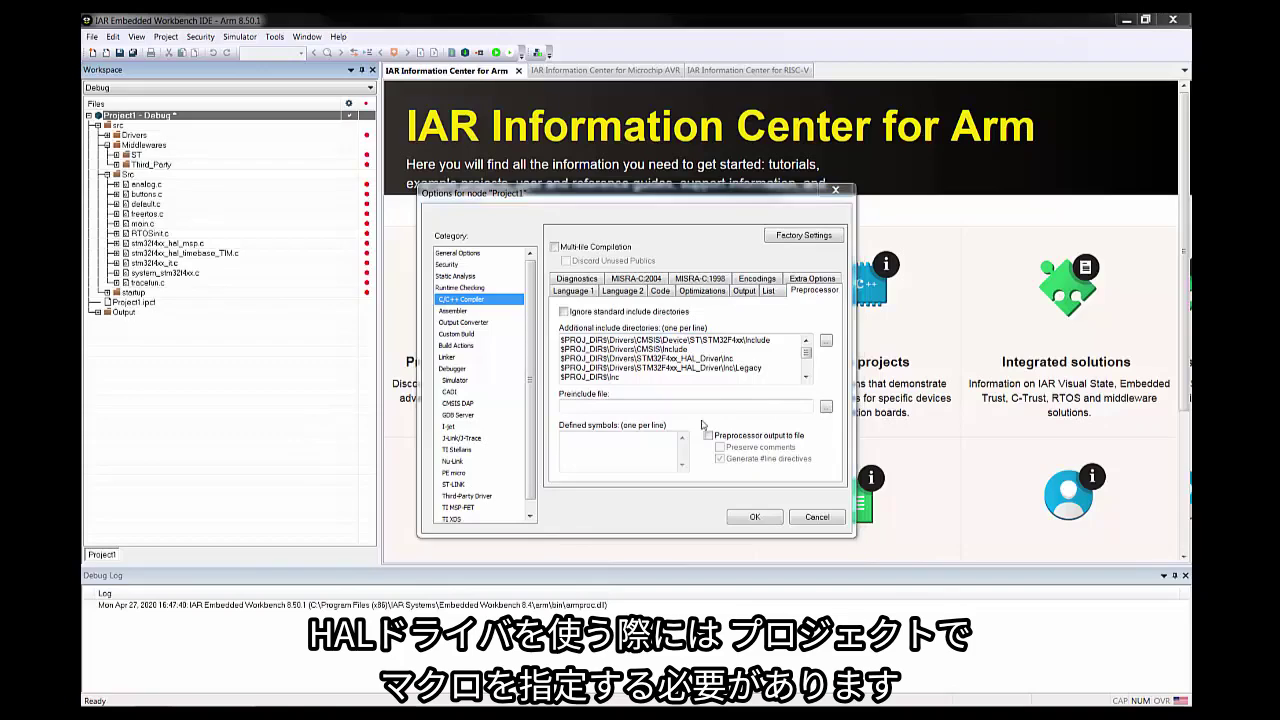
pyautogui.click(594, 440)
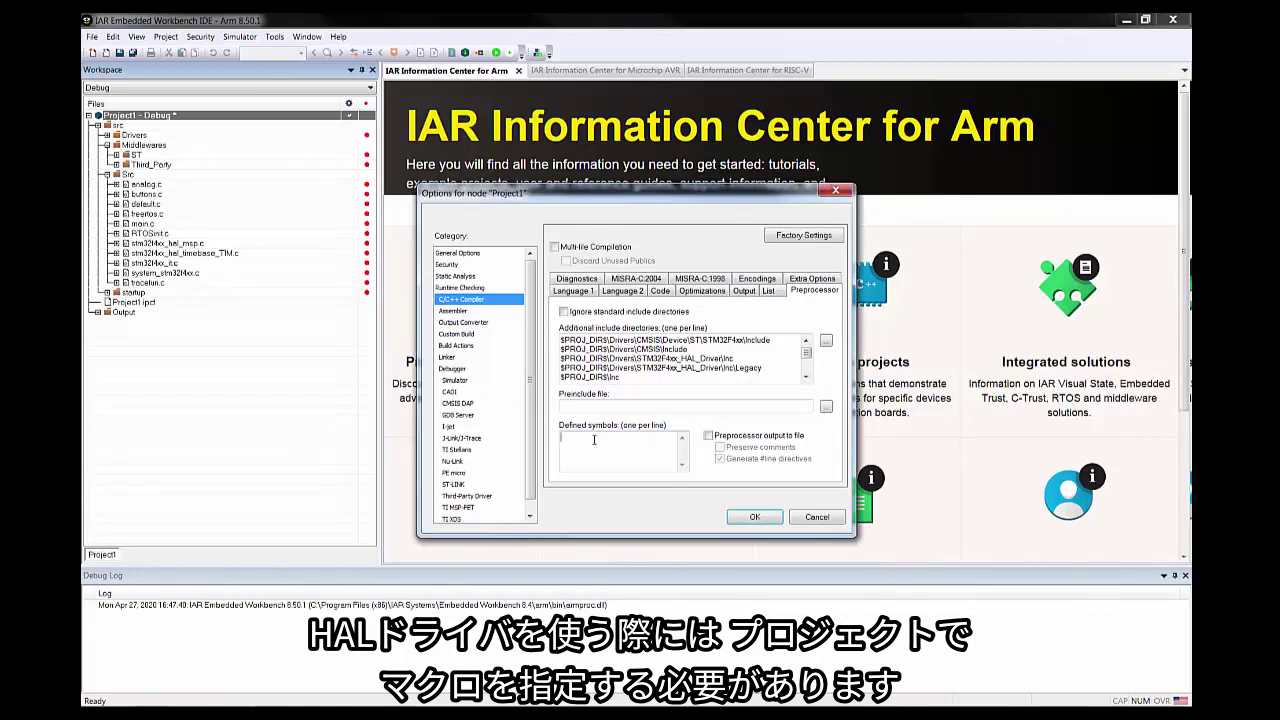
pyautogui.write('USE_')
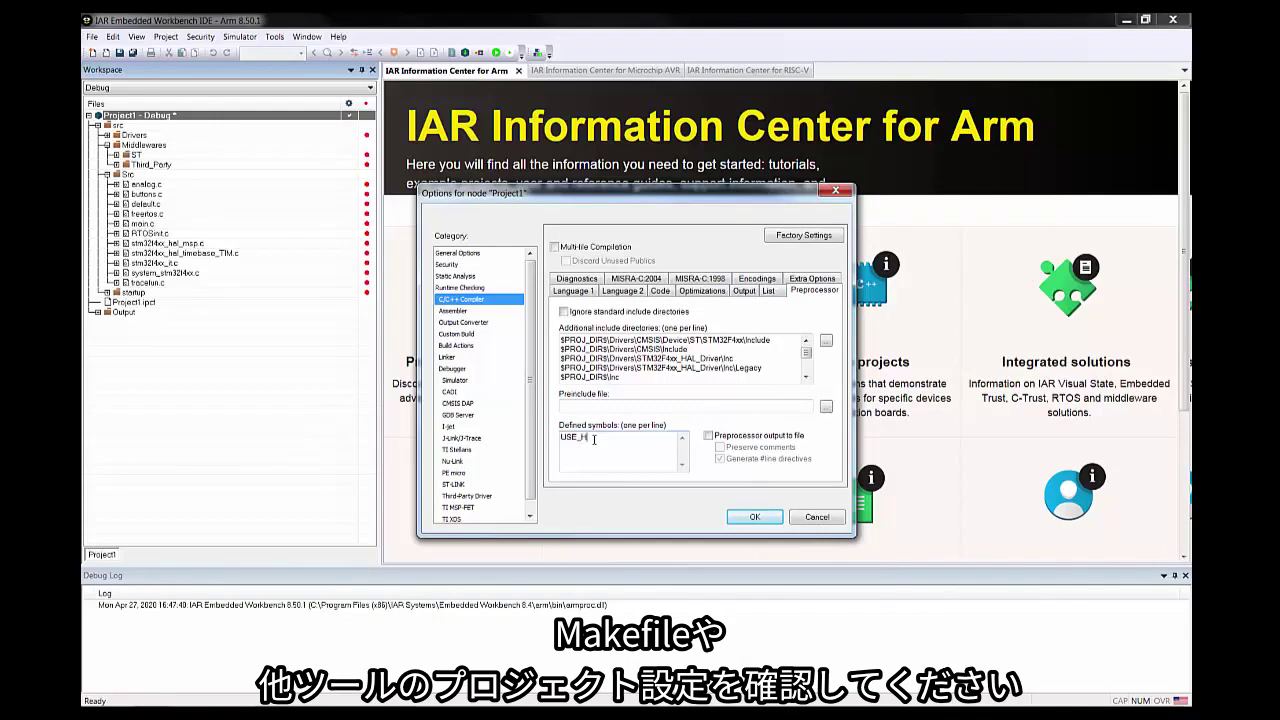
pyautogui.write('HA')
pyautogui.write('L_DRI')
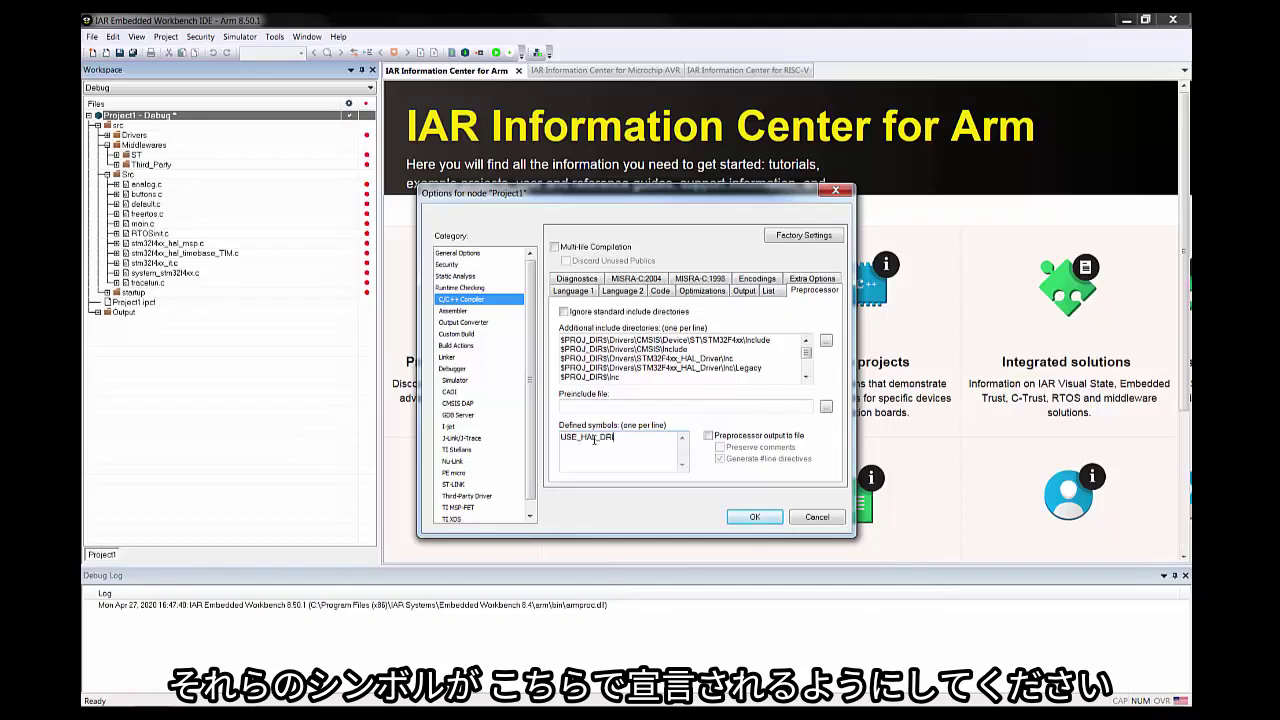
pyautogui.write('VER')
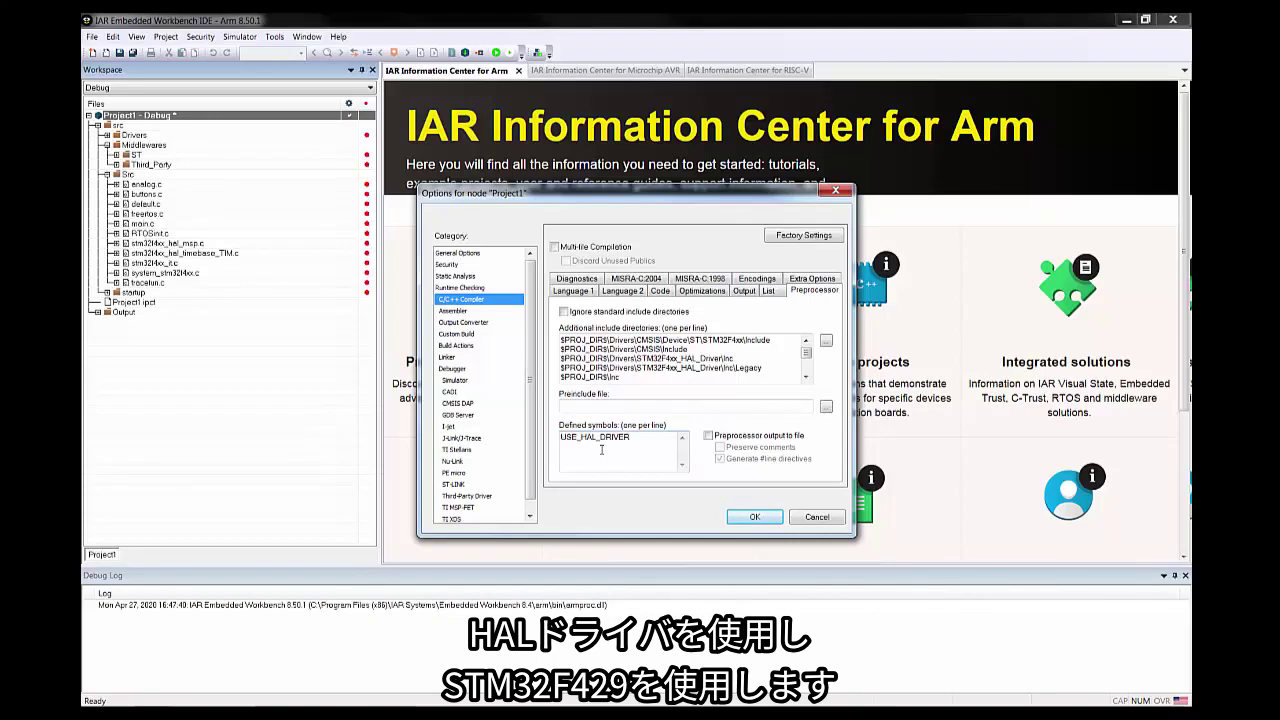
pyautogui.press('Return')
pyautogui.write('STM32F429xx')
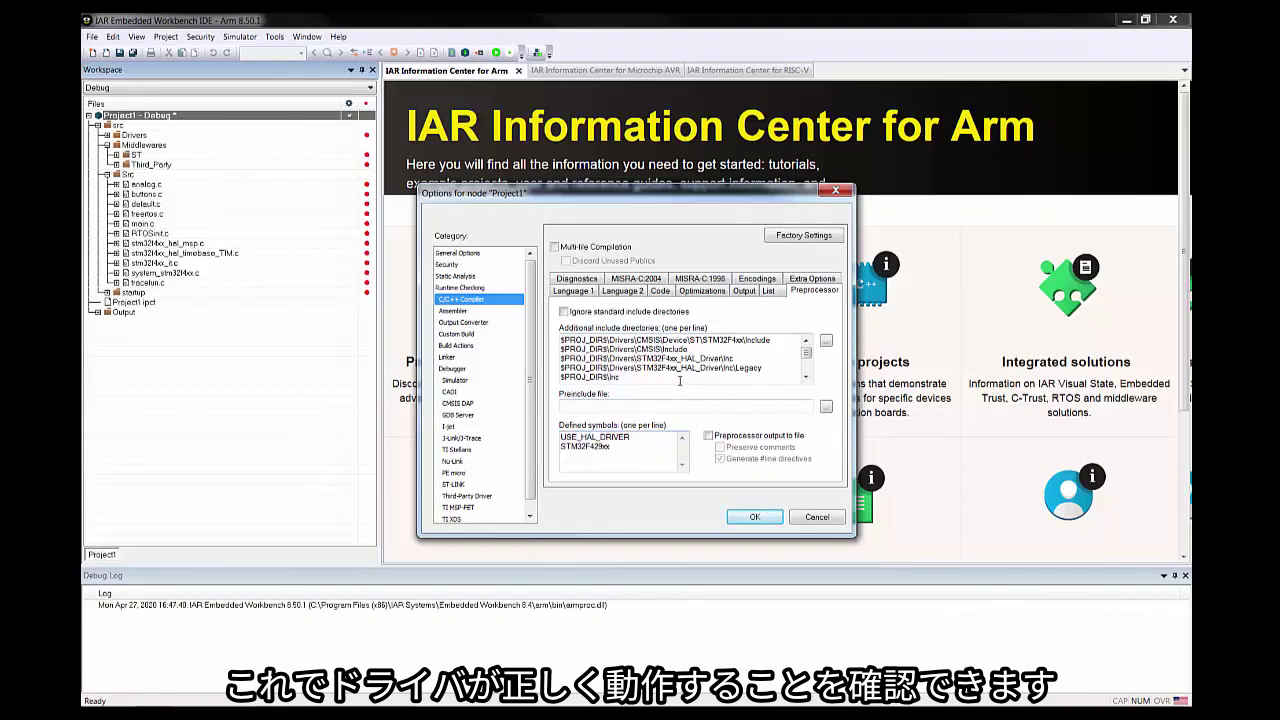
pyautogui.click(578, 291)
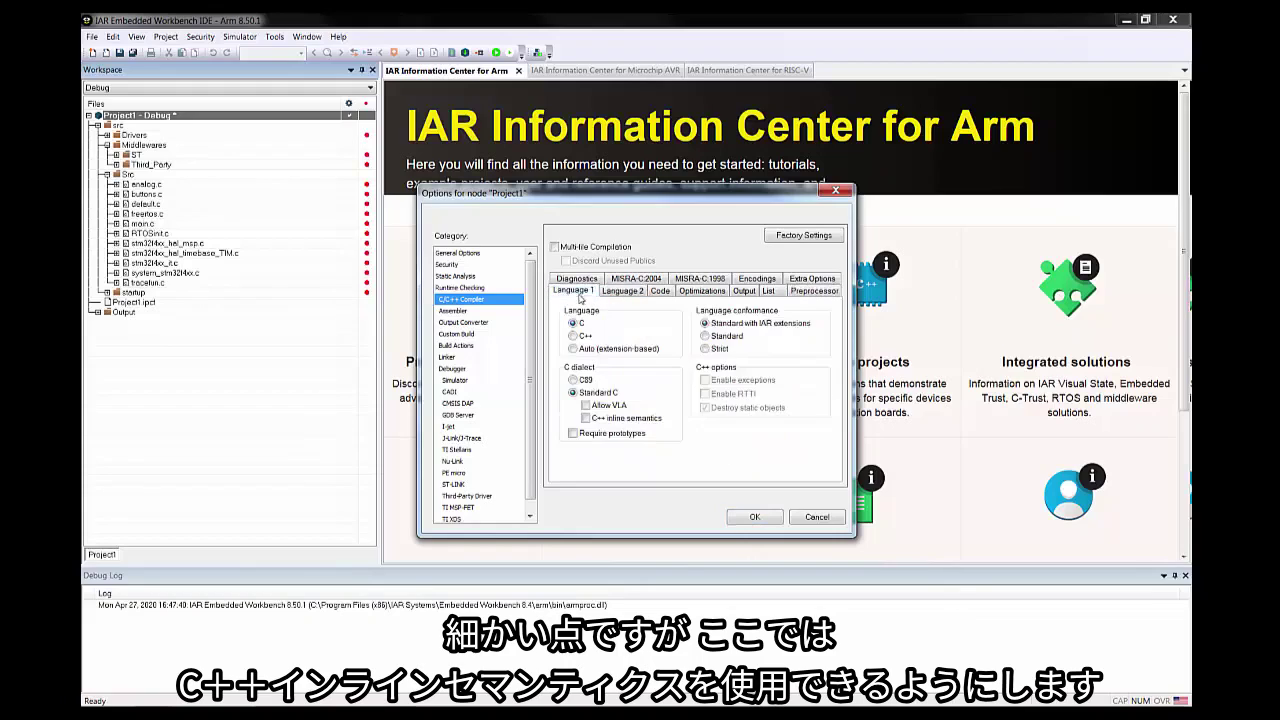
pyautogui.click(590, 420)
# Step: Try the Override default option for the linker configuration file
pyautogui.click(447, 357)
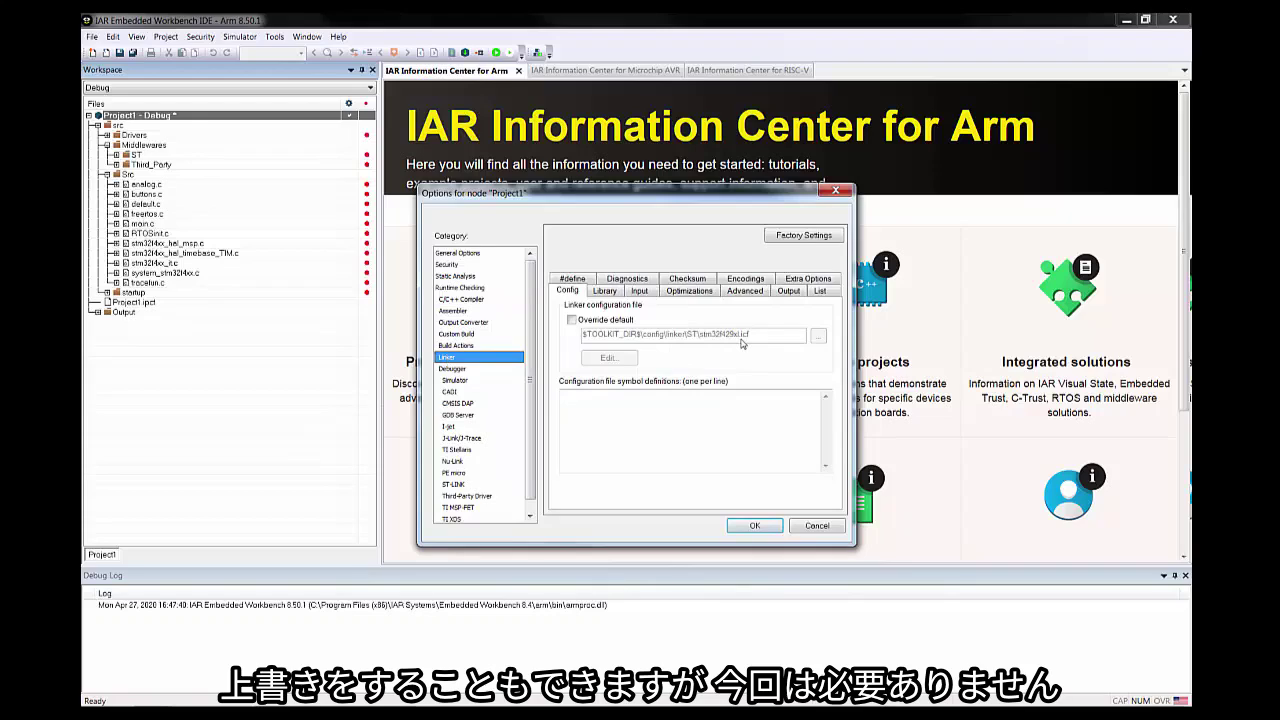
pyautogui.click(571, 320)
pyautogui.click(571, 321)
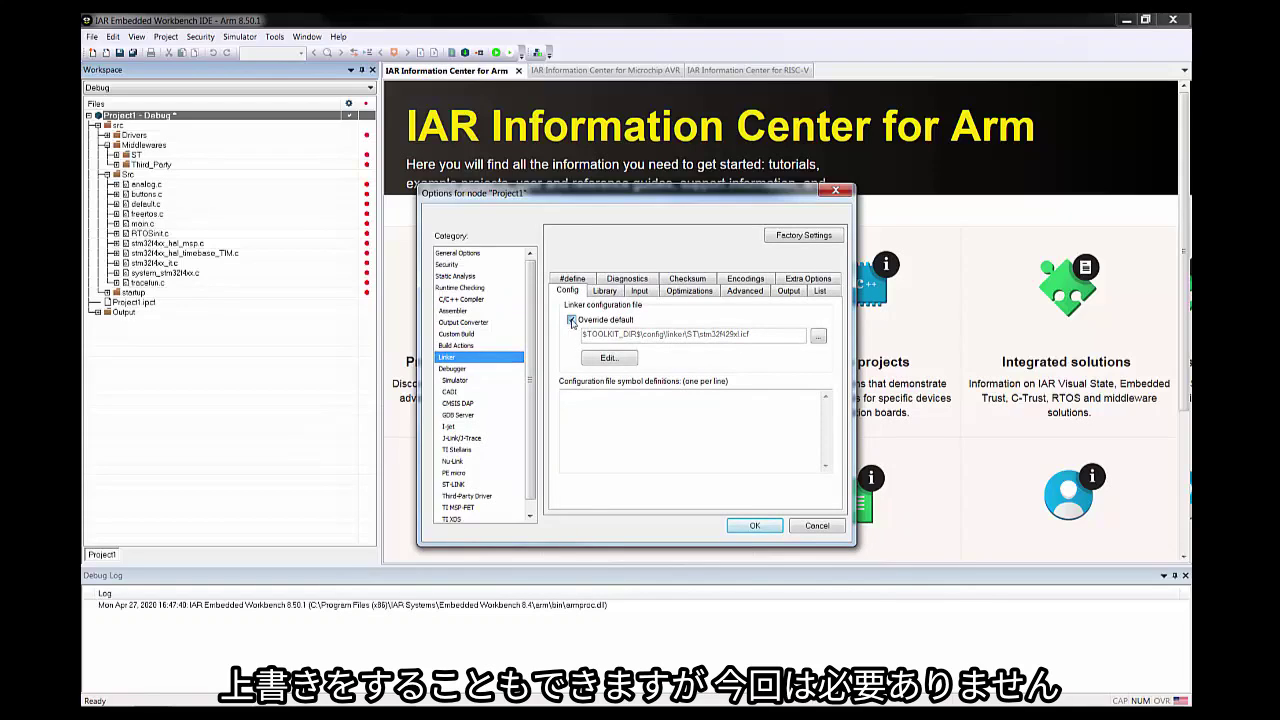
# Step: Apply I-jet as the debugger driver in the project options and close the Source Browse Log
pyautogui.click(454, 369)
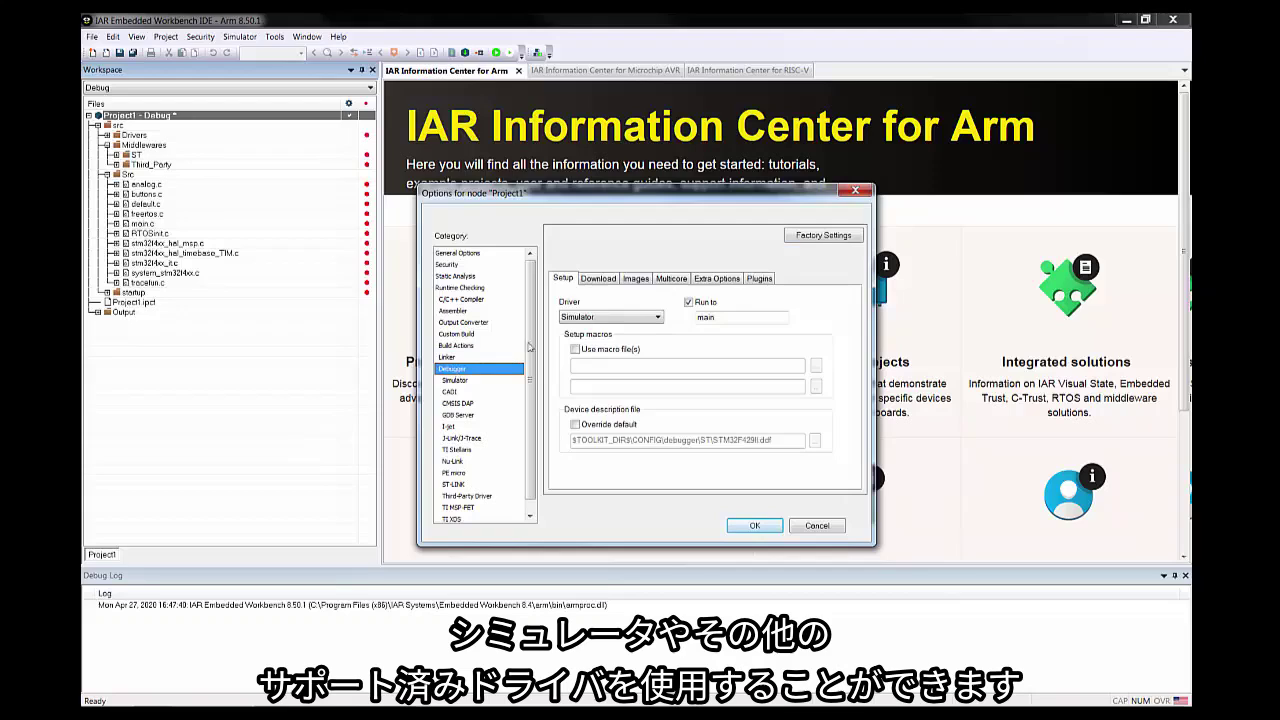
pyautogui.click(624, 318)
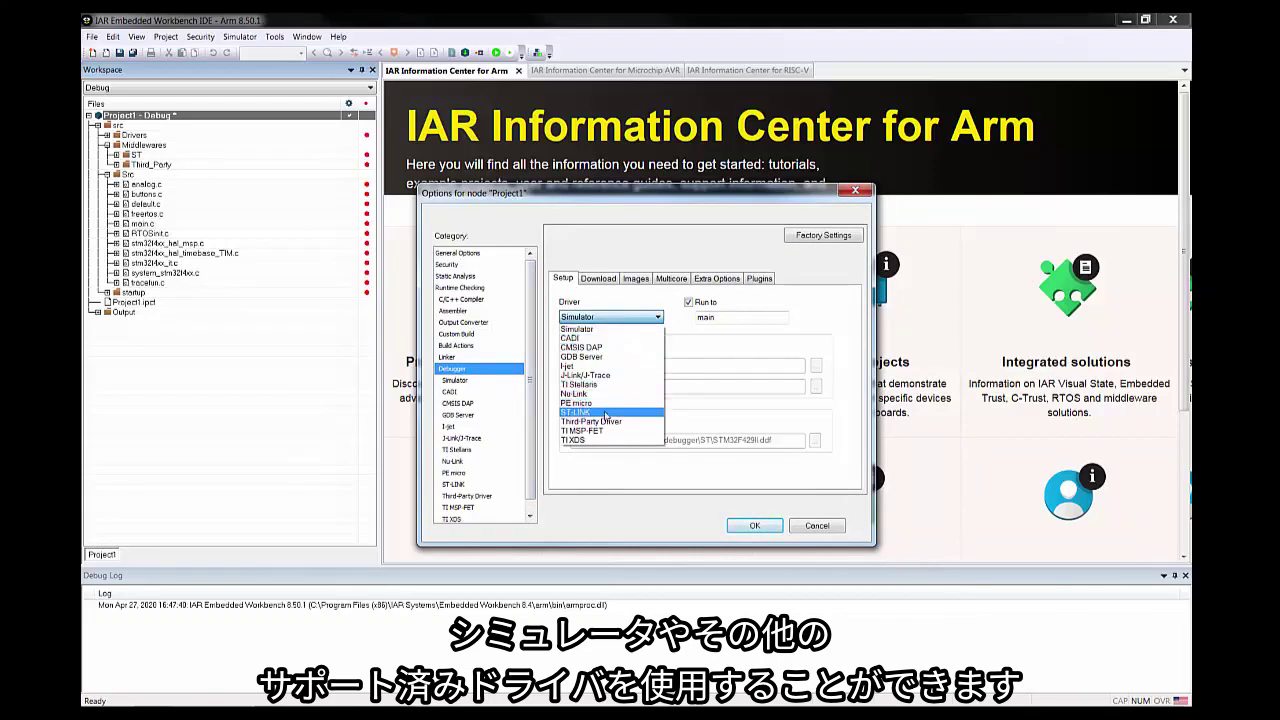
pyautogui.click(576, 368)
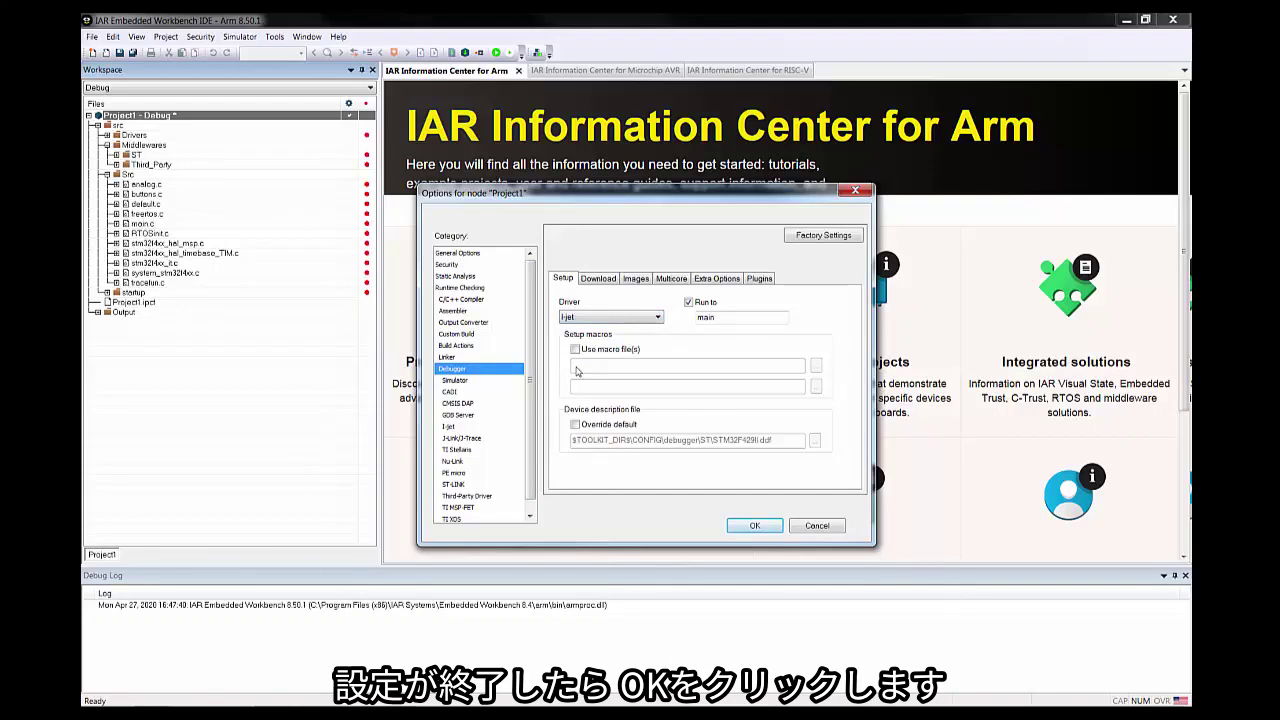
pyautogui.click(754, 526)
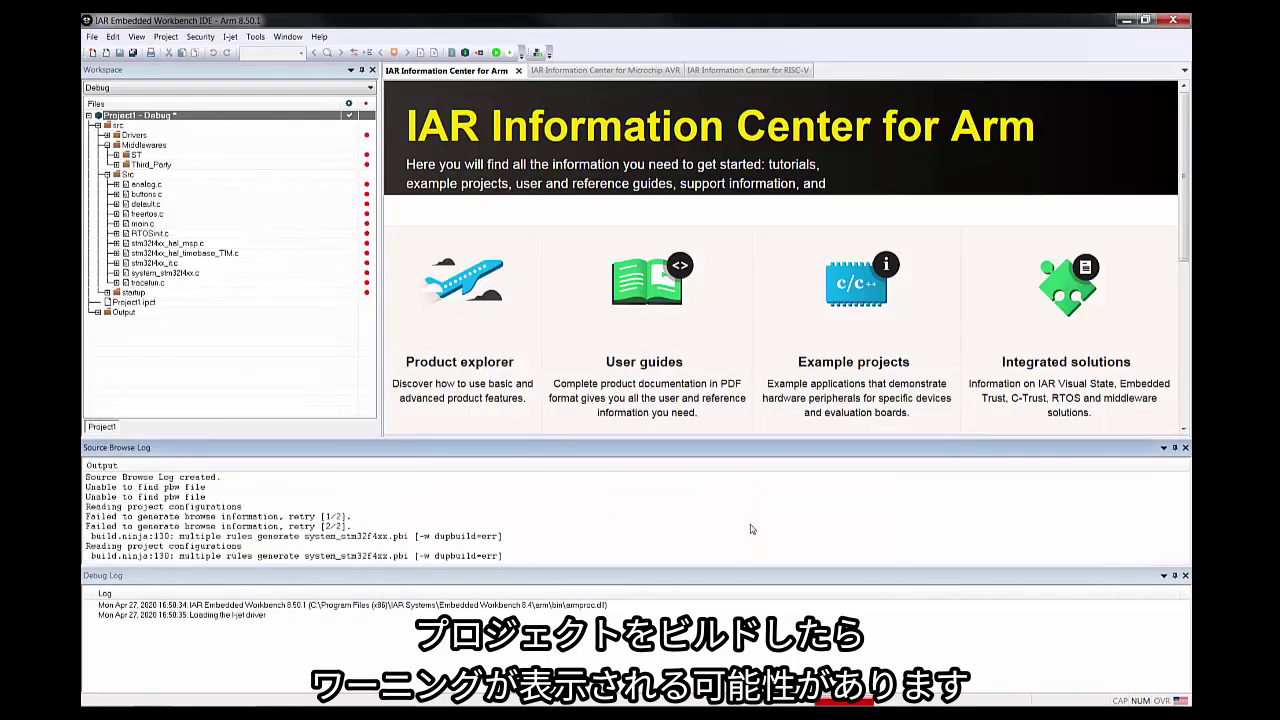
pyautogui.click(1185, 449)
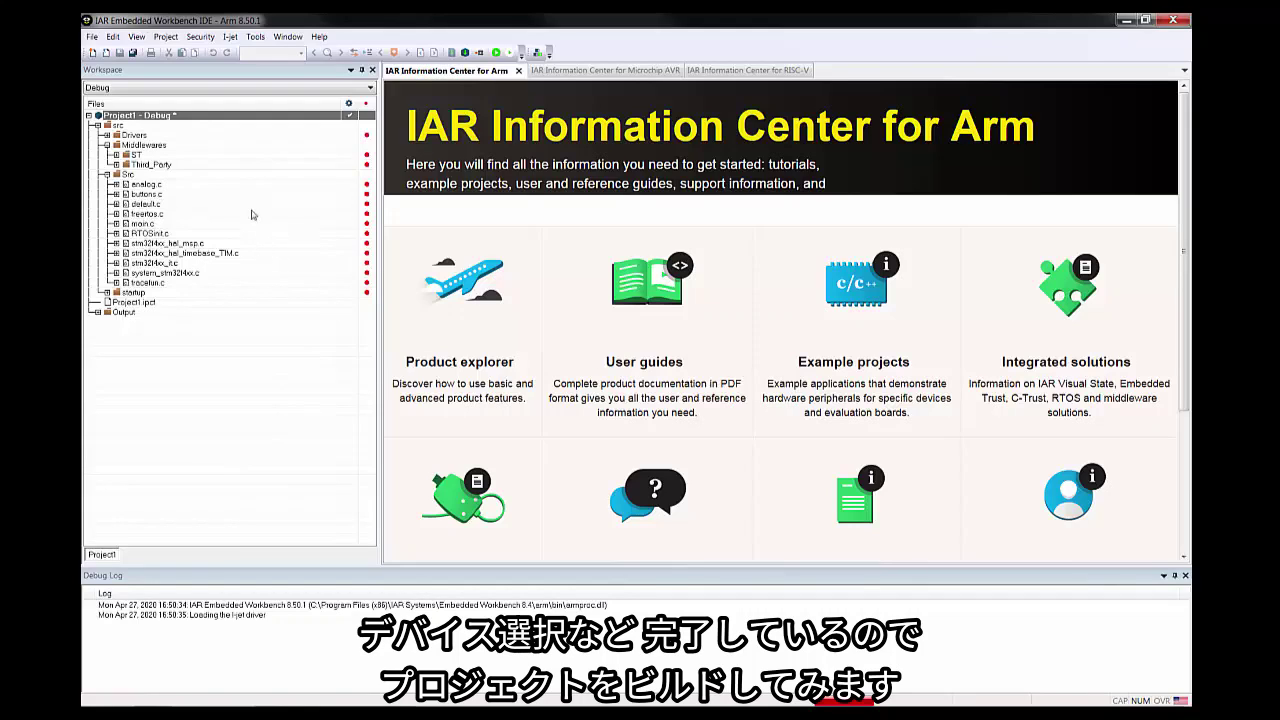
# Step: Build the project and save the workspace as Project1 in the FreeRTOS folder
pyautogui.click(465, 55)
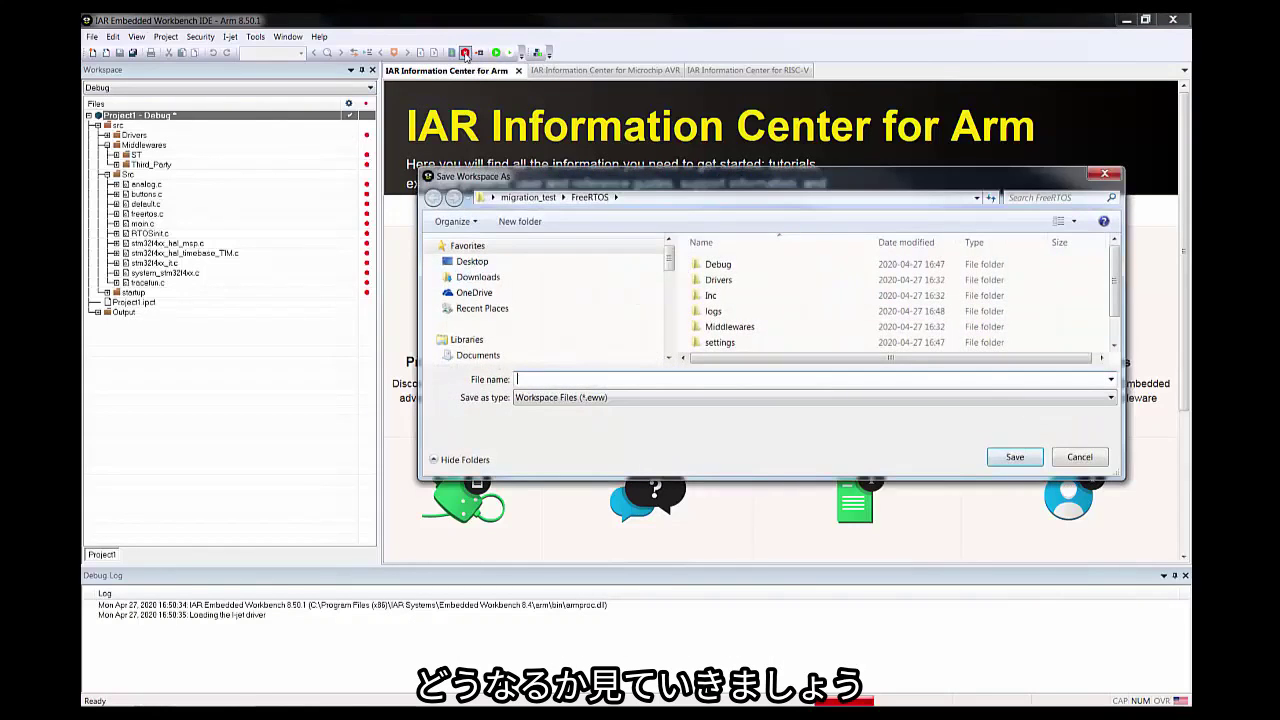
pyautogui.write('Project')
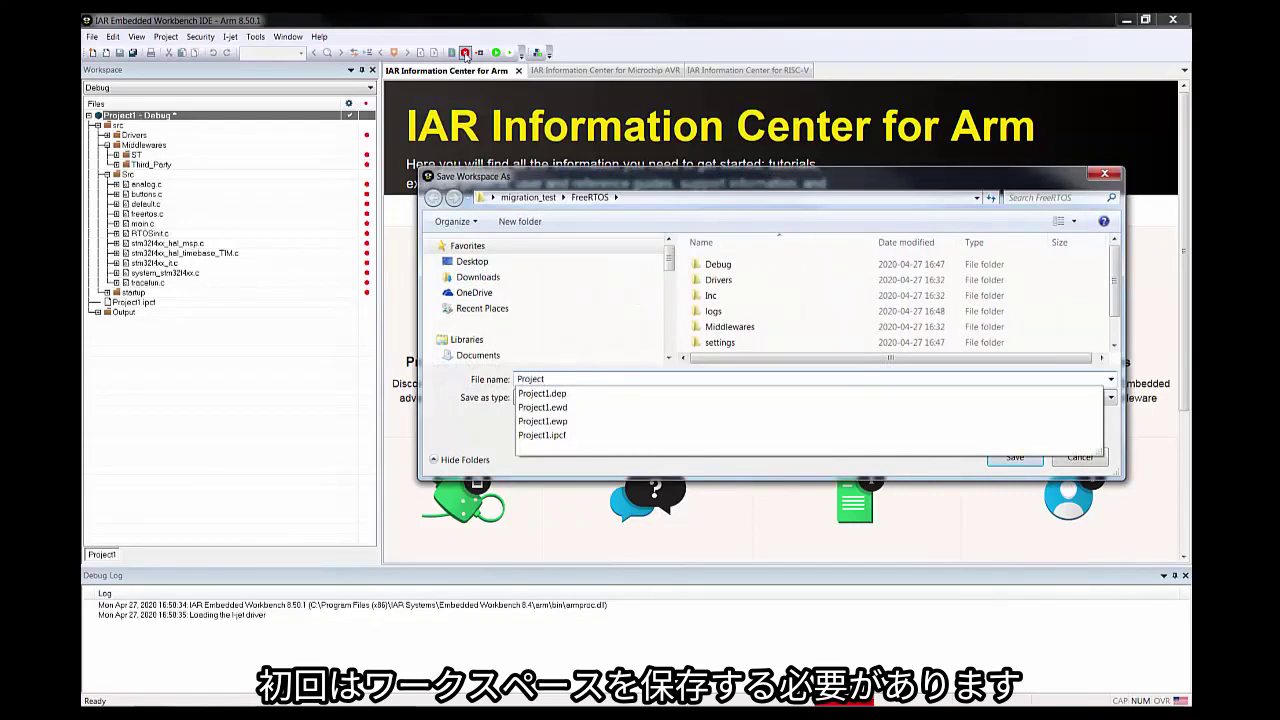
pyautogui.write('1')
pyautogui.click(705, 173)
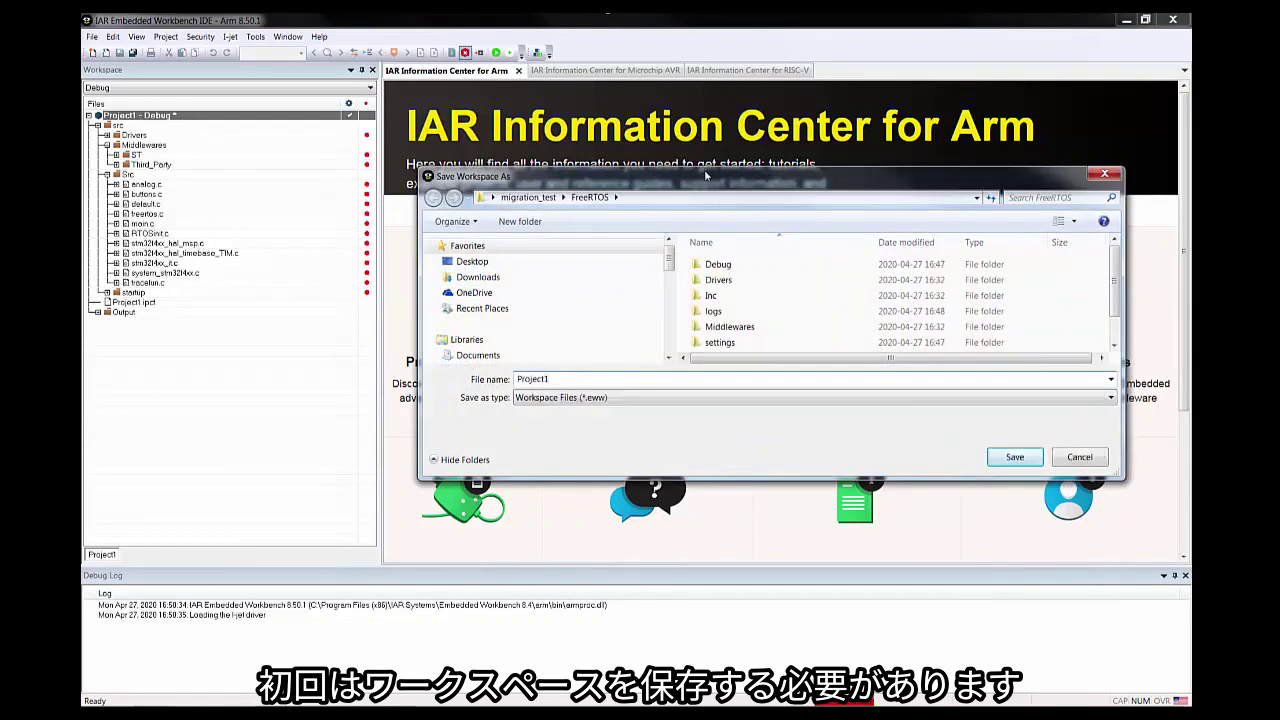
pyautogui.click(1013, 457)
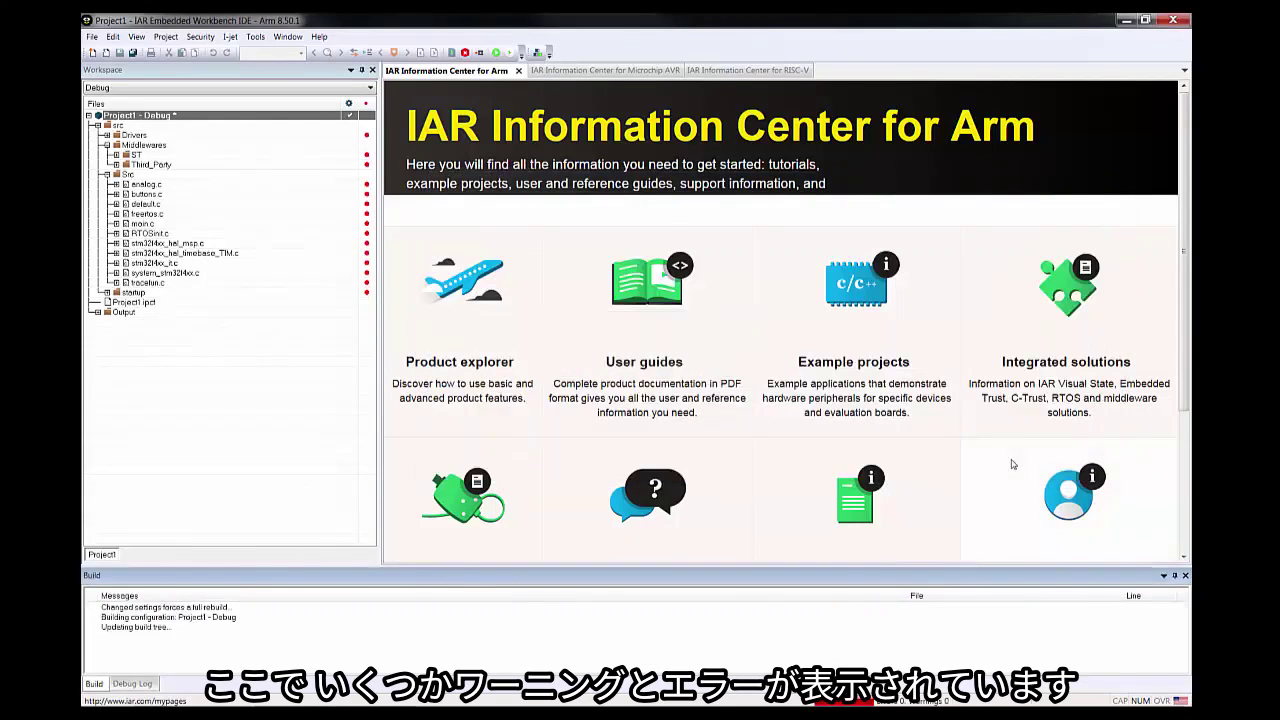
# Step: Enlarge the build message area and examine the two source file paths named in the build error
pyautogui.moveTo(611, 567); pyautogui.dragTo(614, 456)
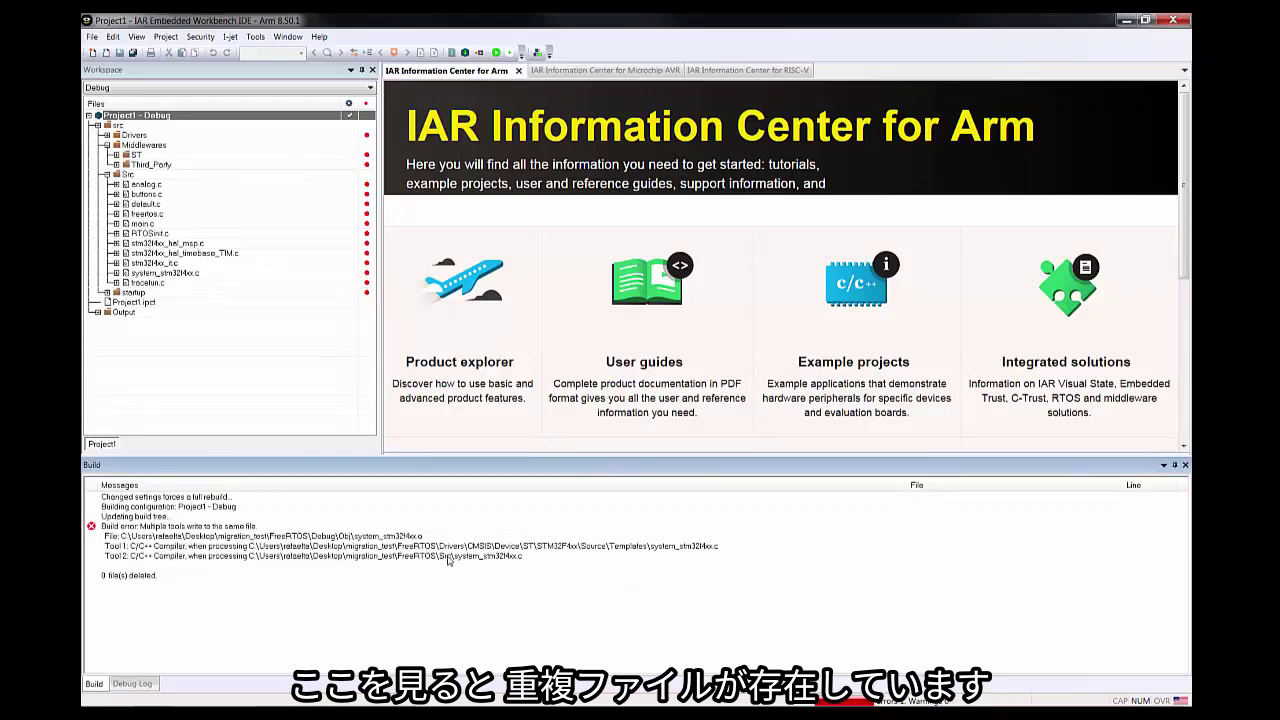
pyautogui.click(513, 558)
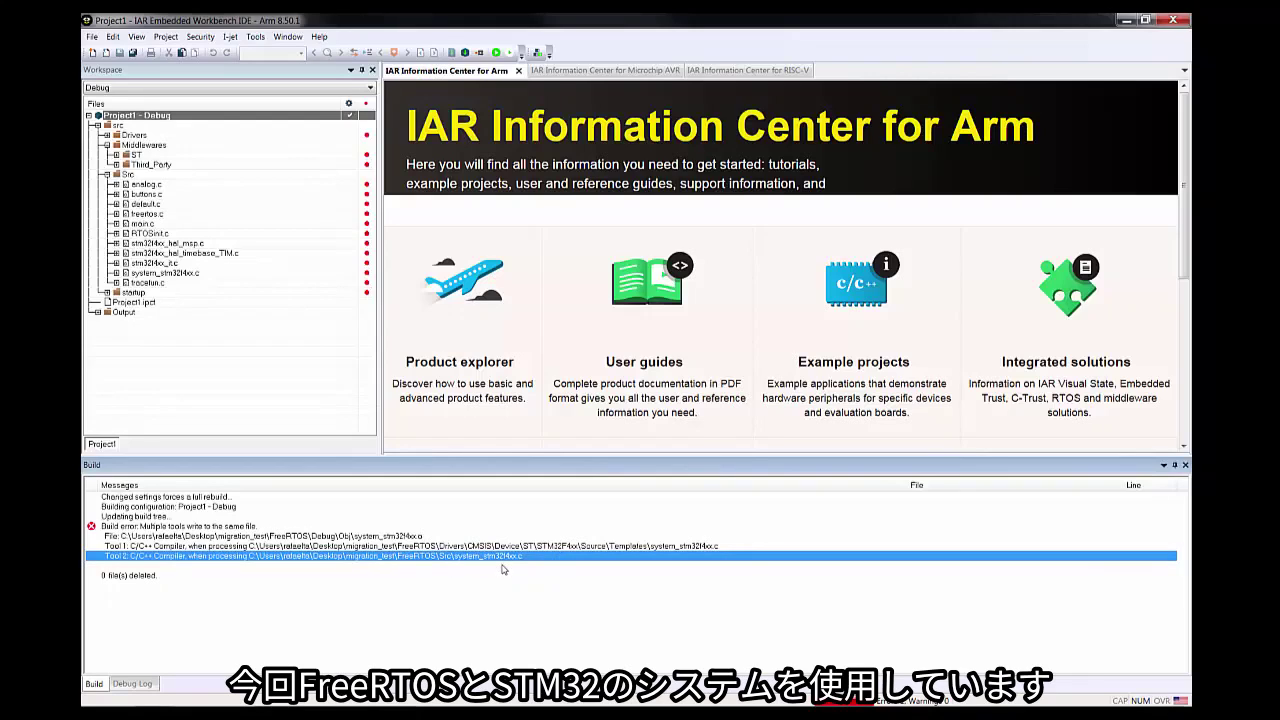
pyautogui.click(638, 546)
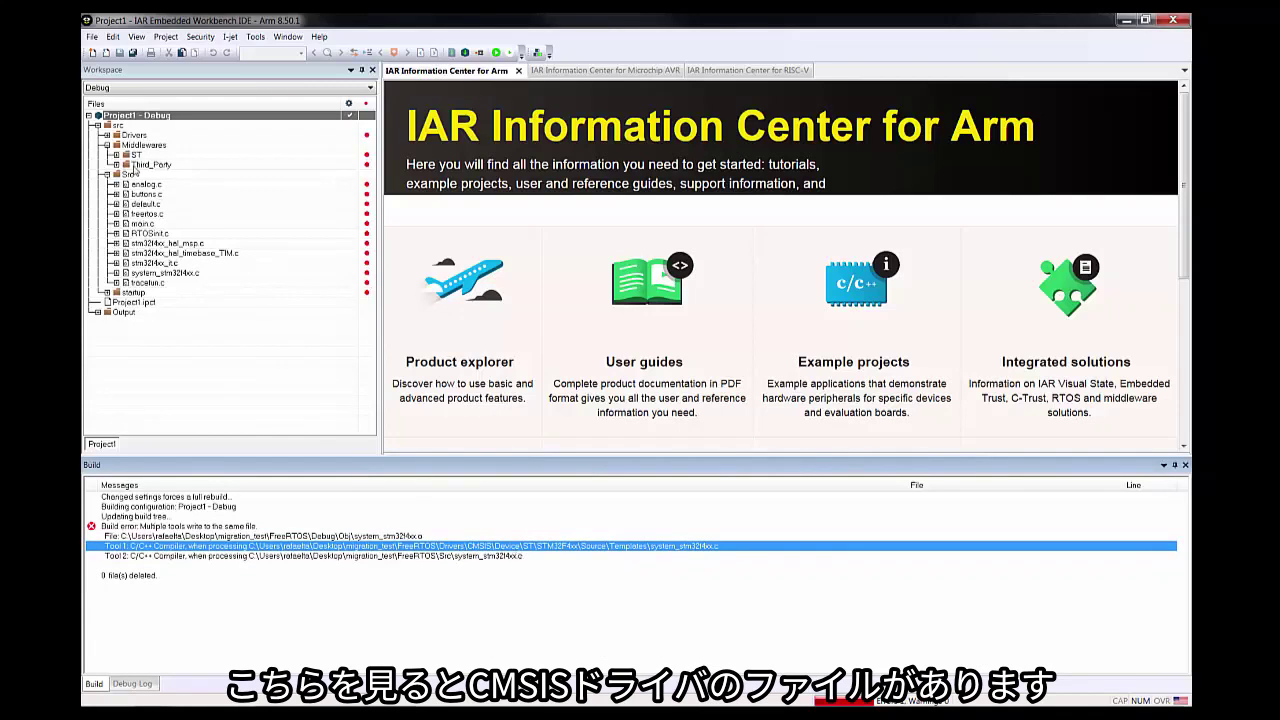
# Step: Exclude the Templates group under Drivers/CMSIS/Device/ST/STM32F4xx/Source from the build
pyautogui.click(107, 134)
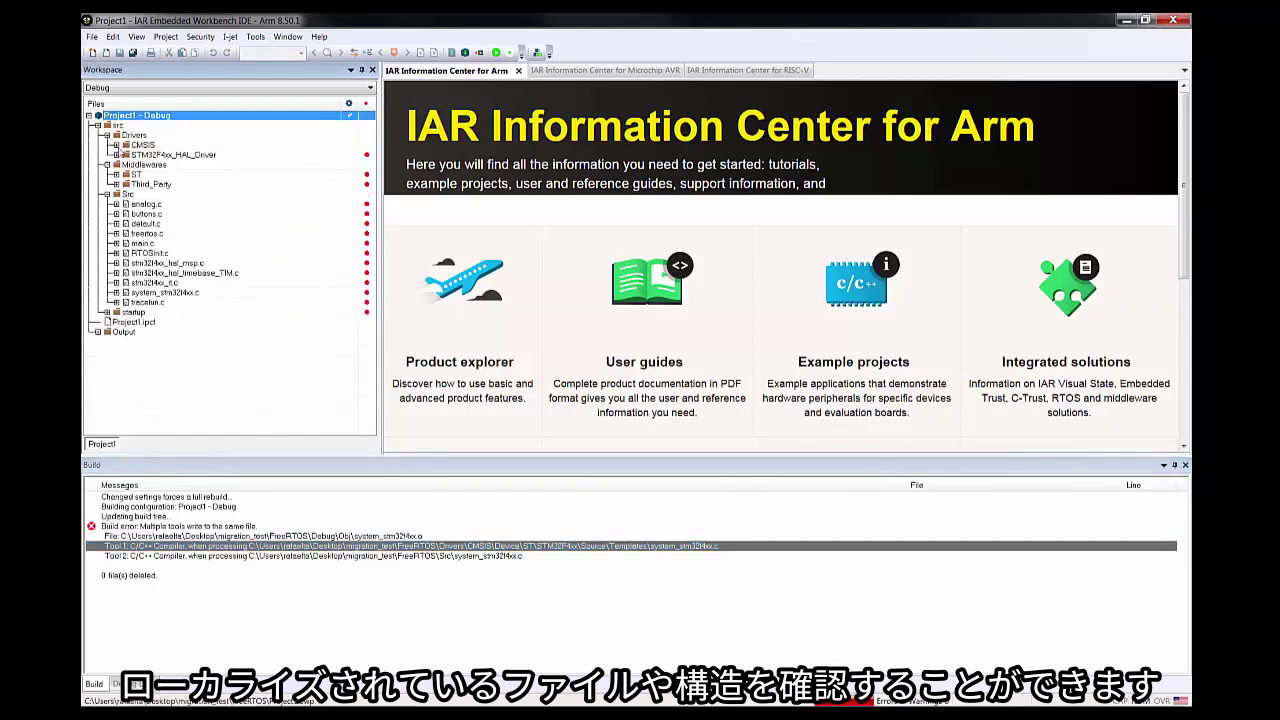
pyautogui.click(116, 144)
pyautogui.click(125, 154)
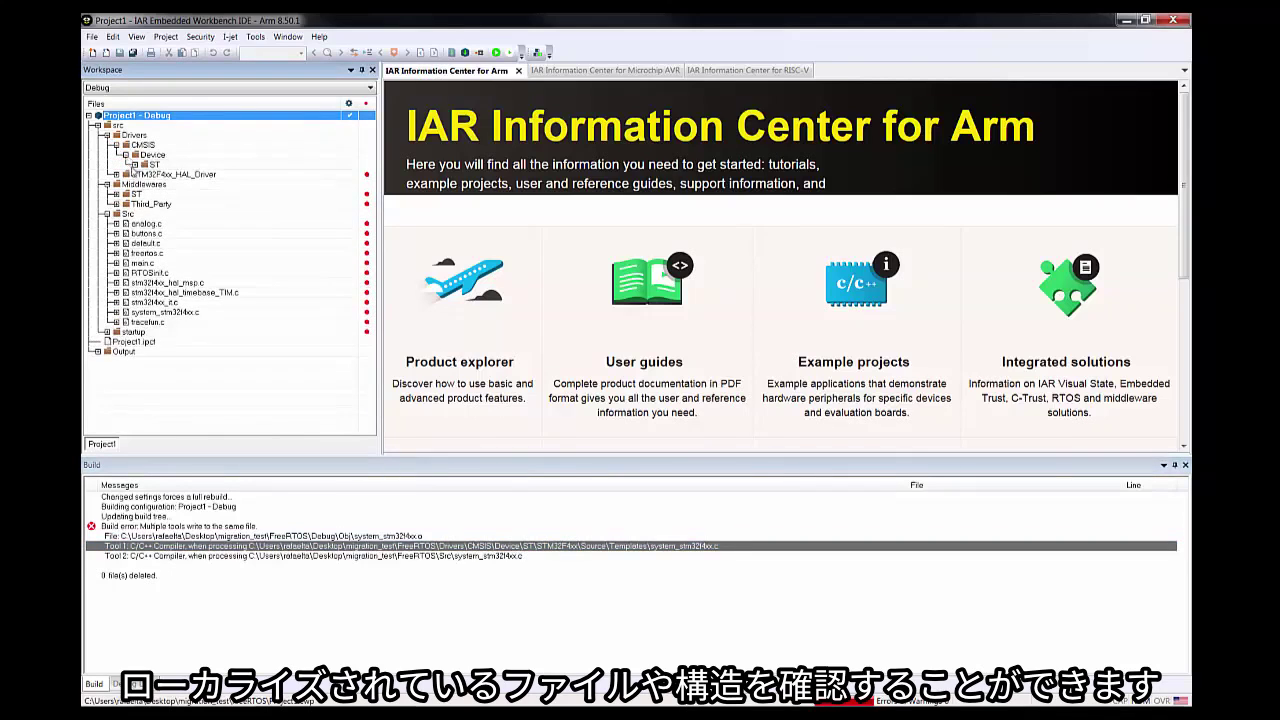
pyautogui.click(134, 164)
pyautogui.click(144, 174)
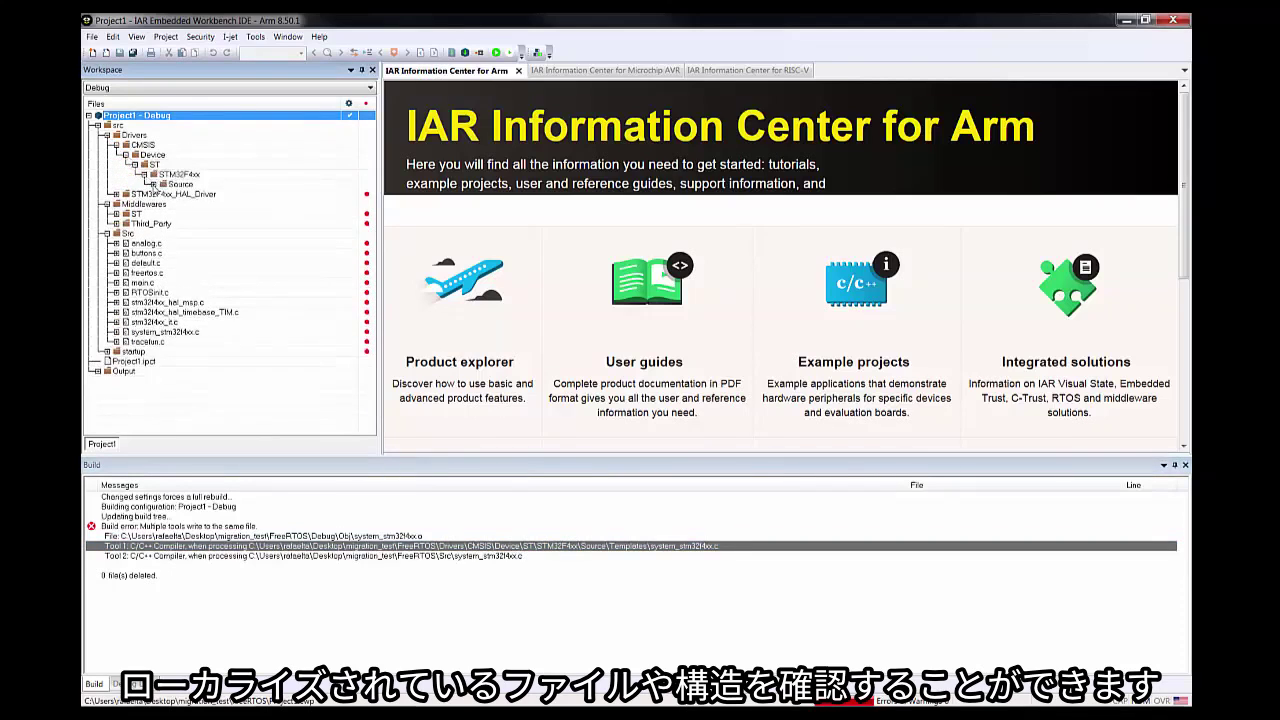
pyautogui.click(153, 184)
pyautogui.click(162, 194)
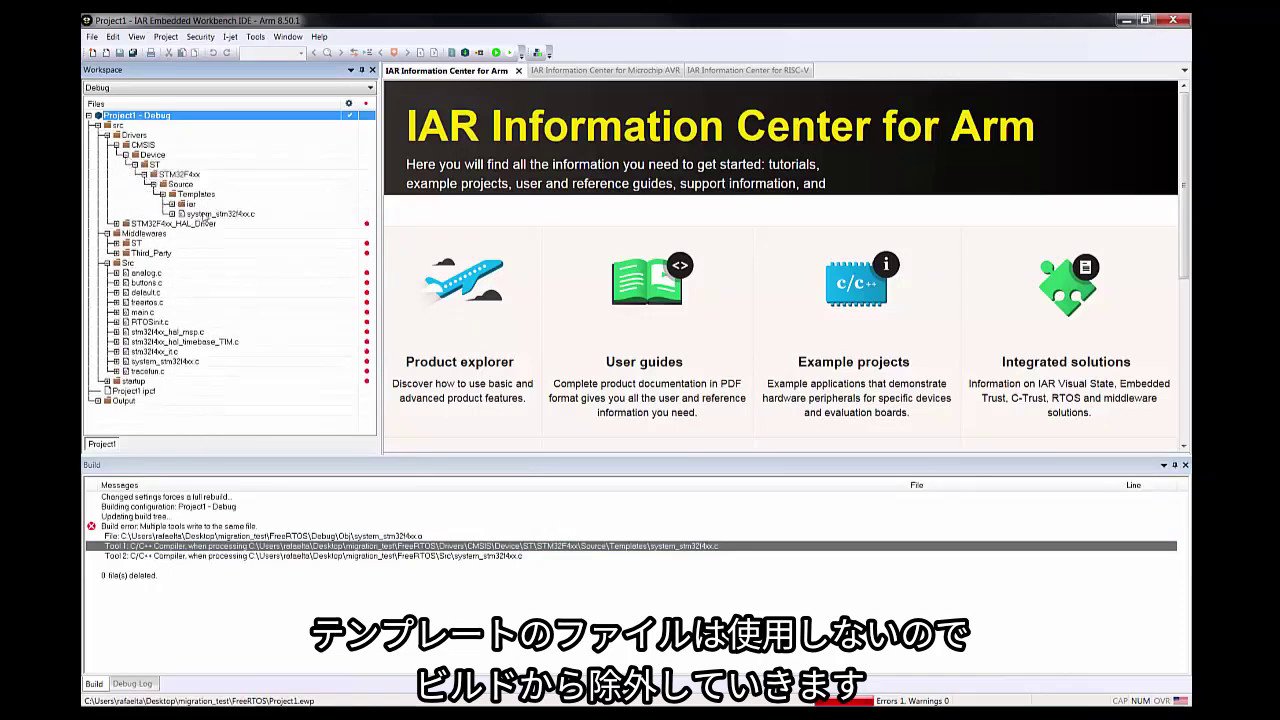
pyautogui.click(194, 196)
pyautogui.rightClick(194, 199)
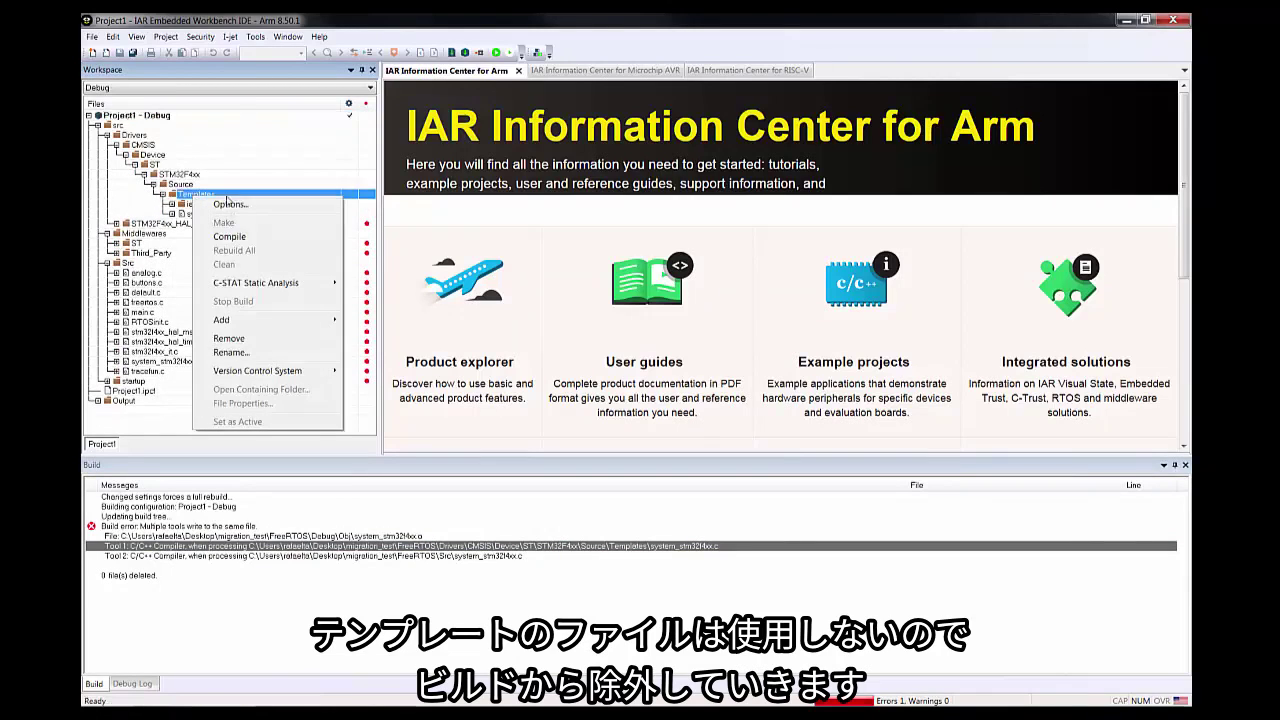
pyautogui.click(222, 203)
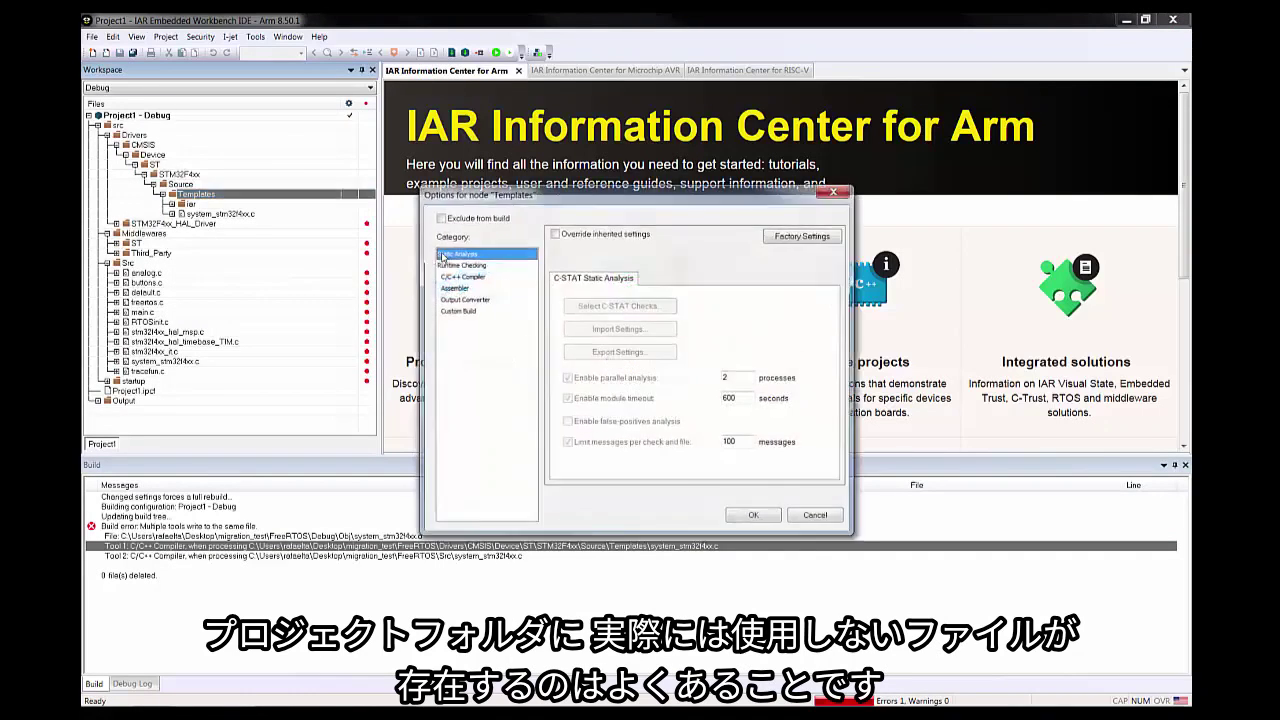
pyautogui.click(439, 217)
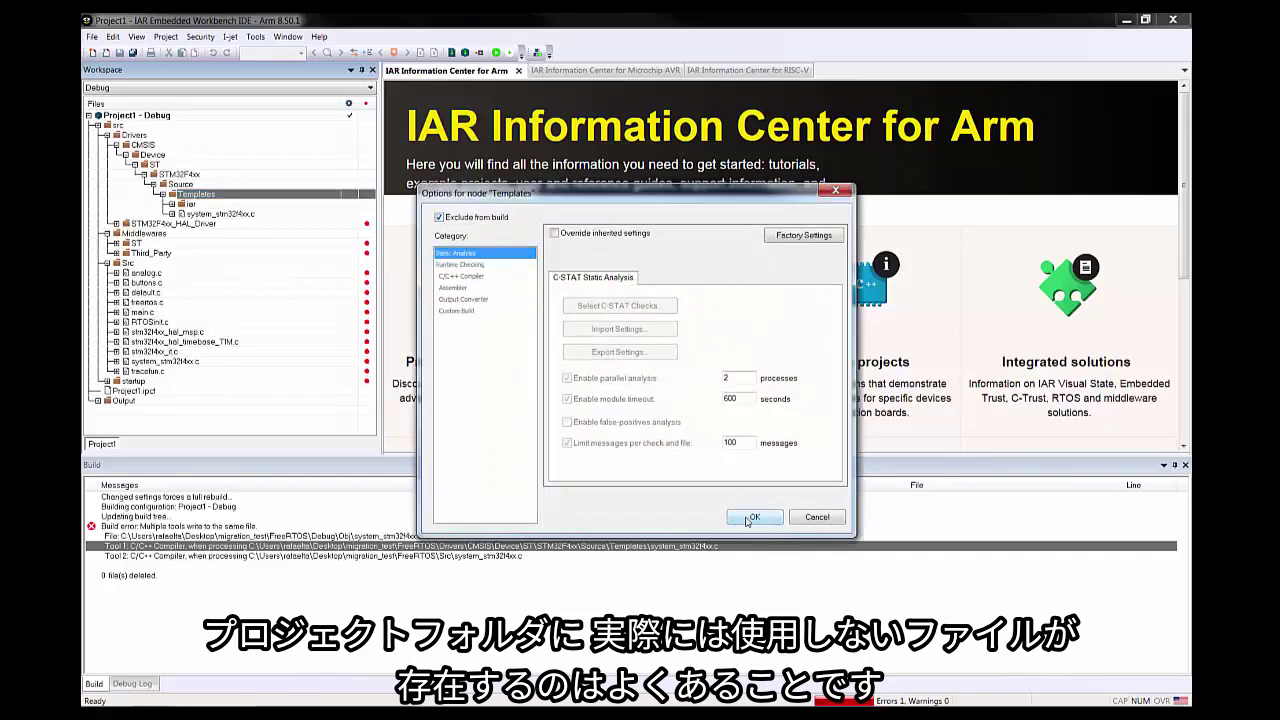
pyautogui.click(752, 515)
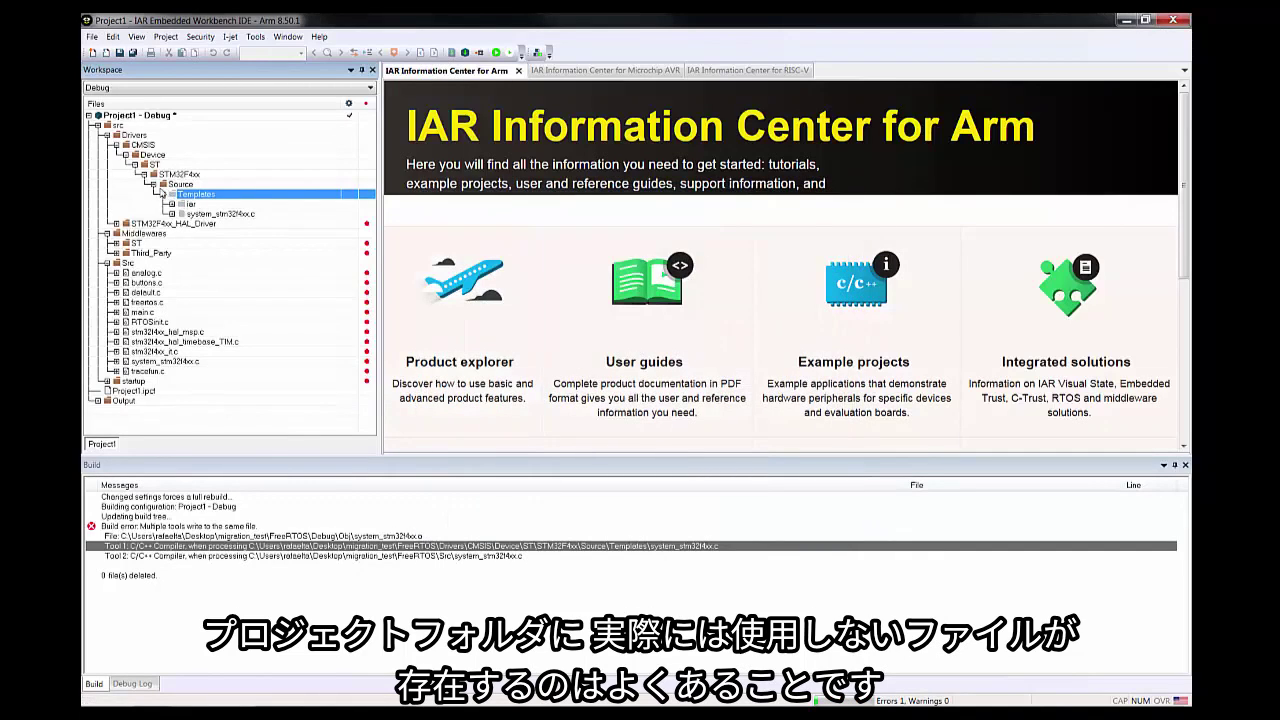
# Step: Collapse the ST group under CMSIS/Device and build the project again
pyautogui.click(153, 185)
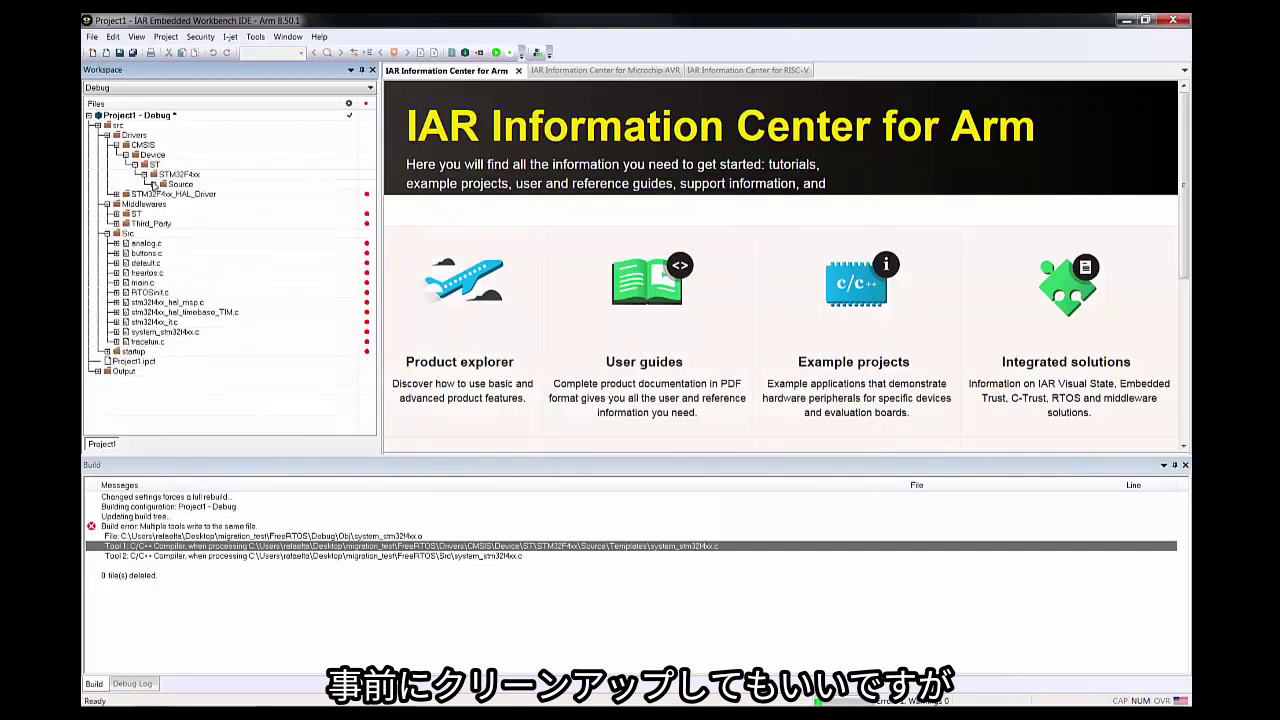
pyautogui.click(153, 185)
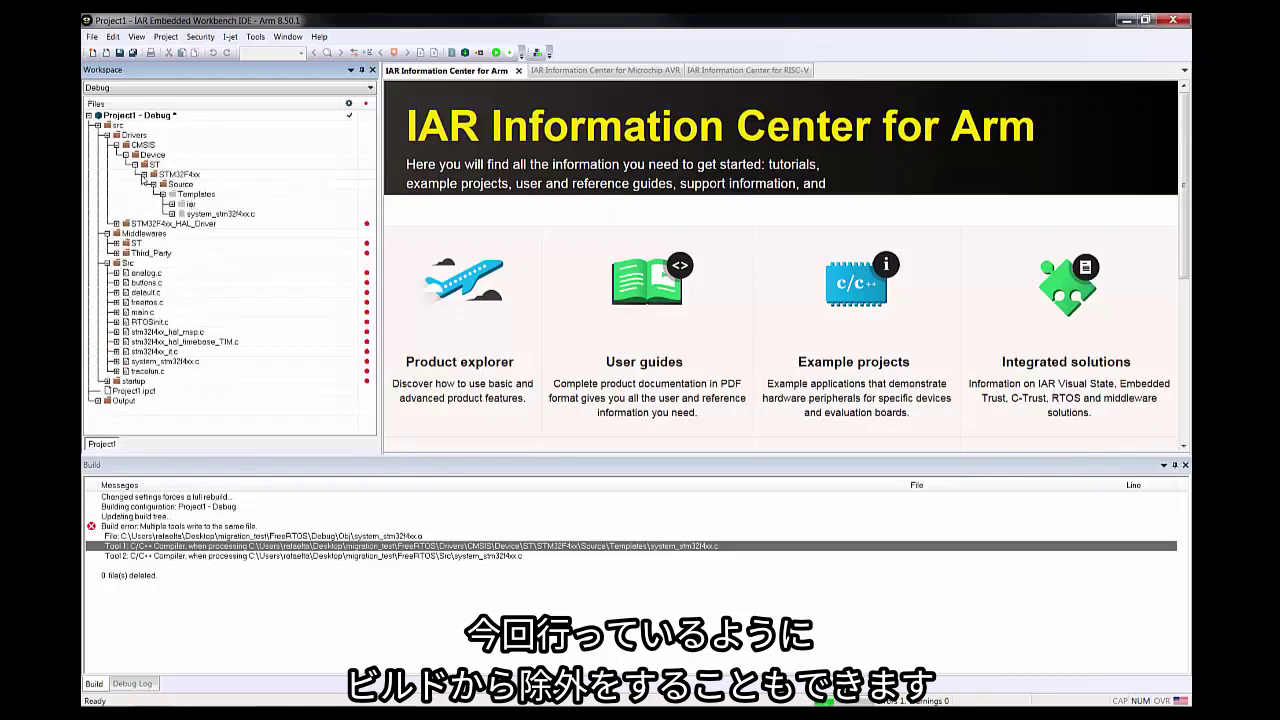
pyautogui.click(153, 174)
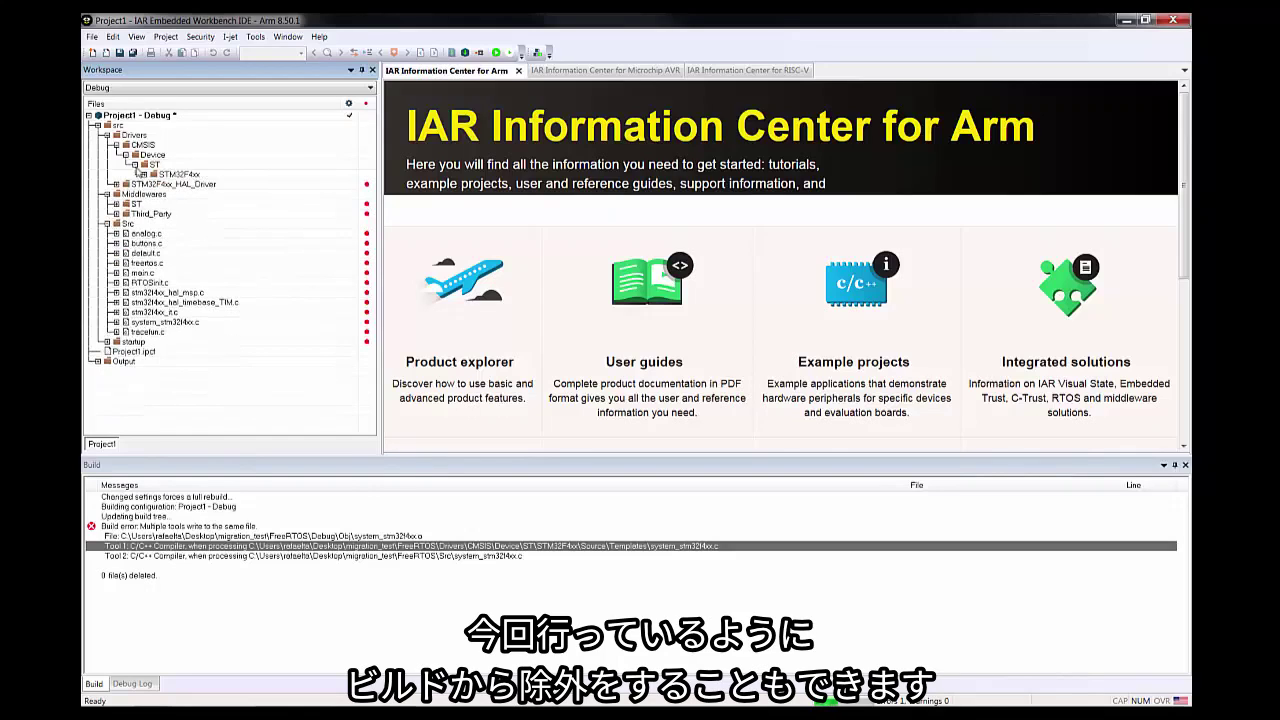
pyautogui.click(144, 164)
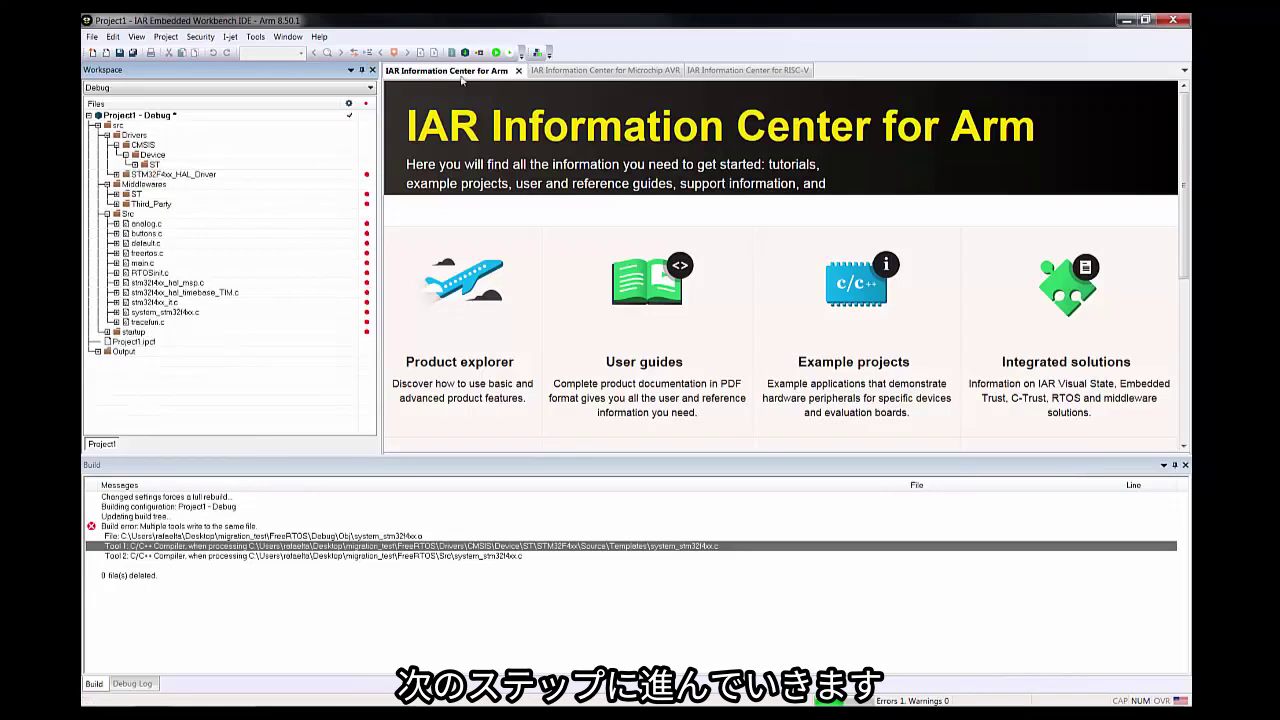
pyautogui.click(465, 52)
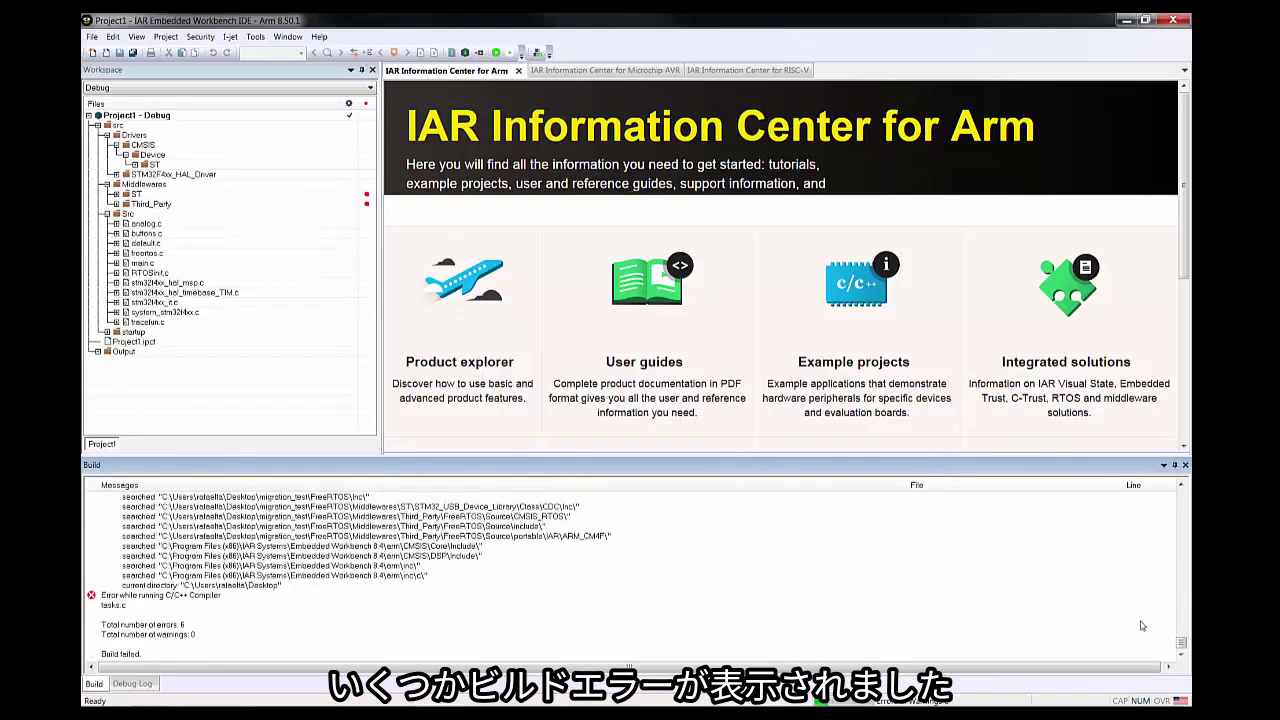
# Step: Find the usbd_cdc.c entry in the build messages and exclude the STM32_USB_Device_Library group under Middlewares/ST from the build
pyautogui.moveTo(1186, 648); pyautogui.dragTo(1186, 566)
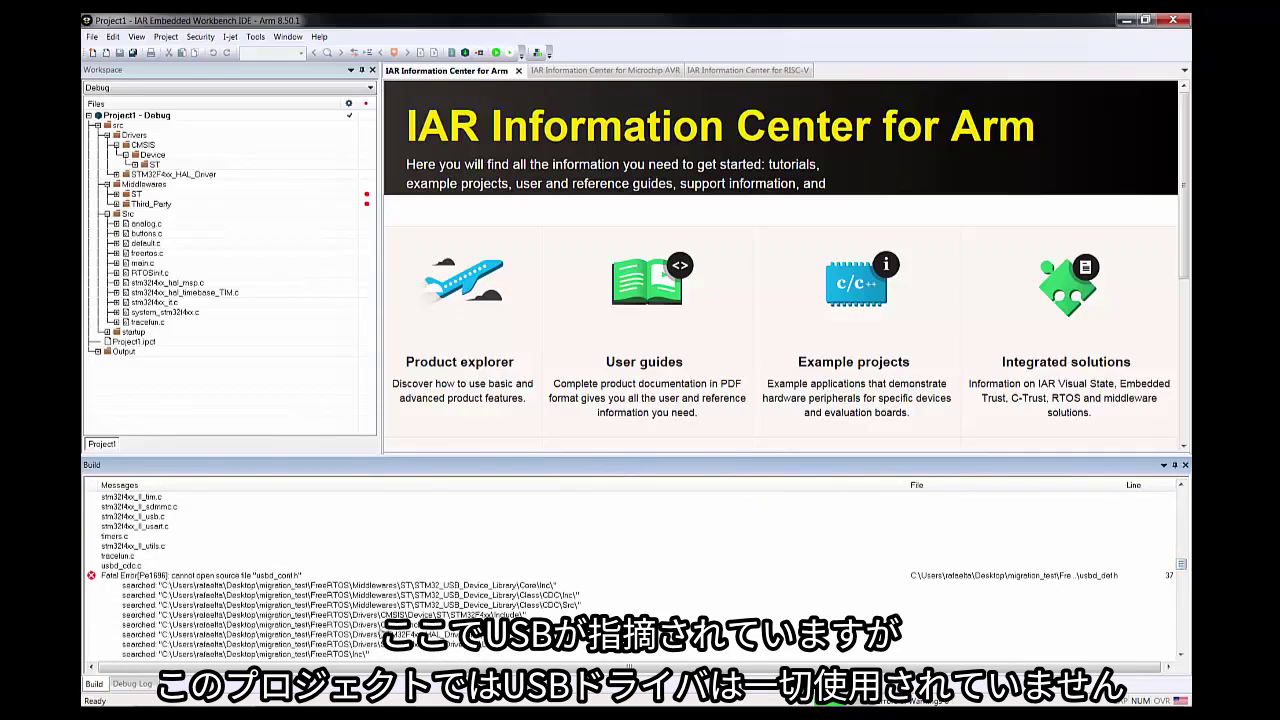
pyautogui.click(105, 566)
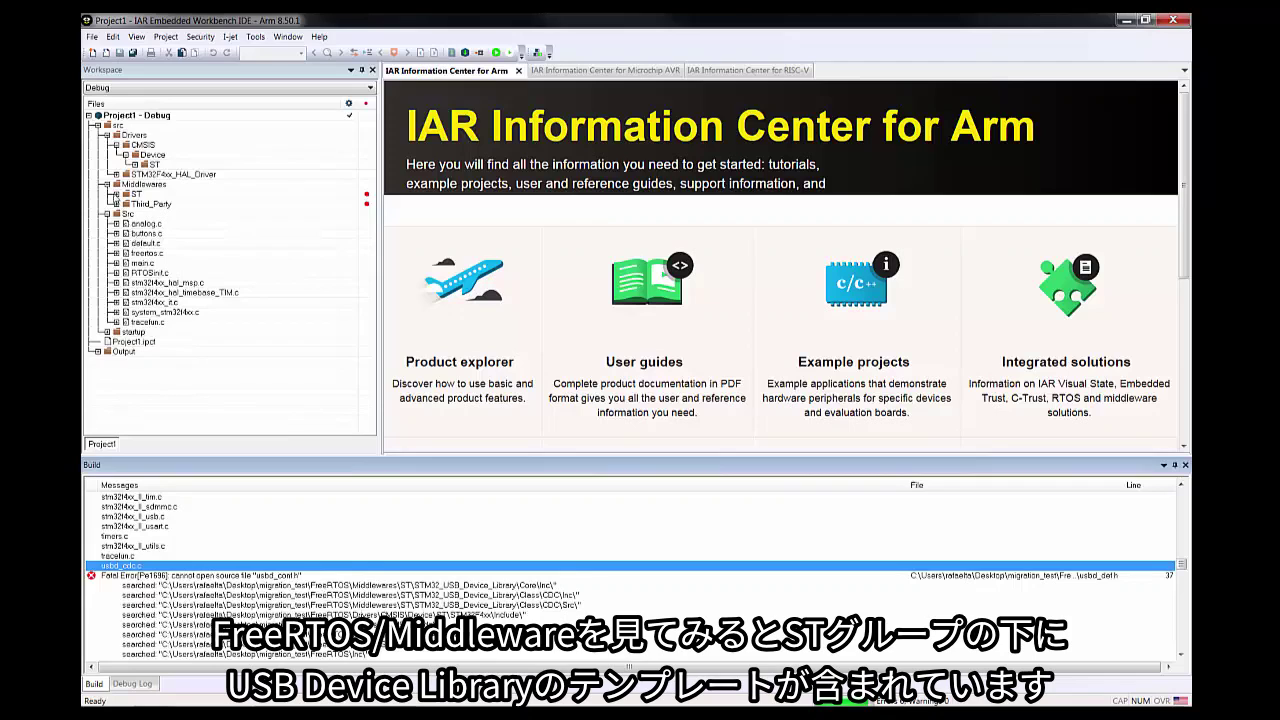
pyautogui.click(116, 194)
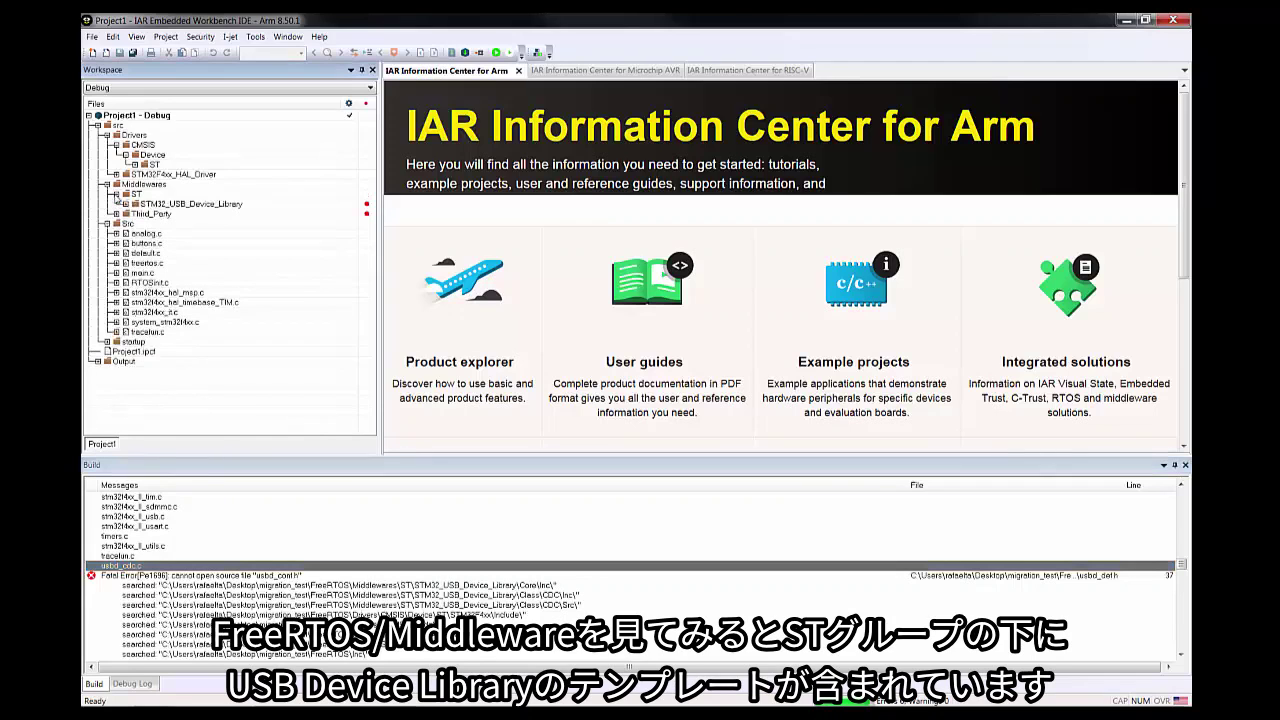
pyautogui.click(178, 204)
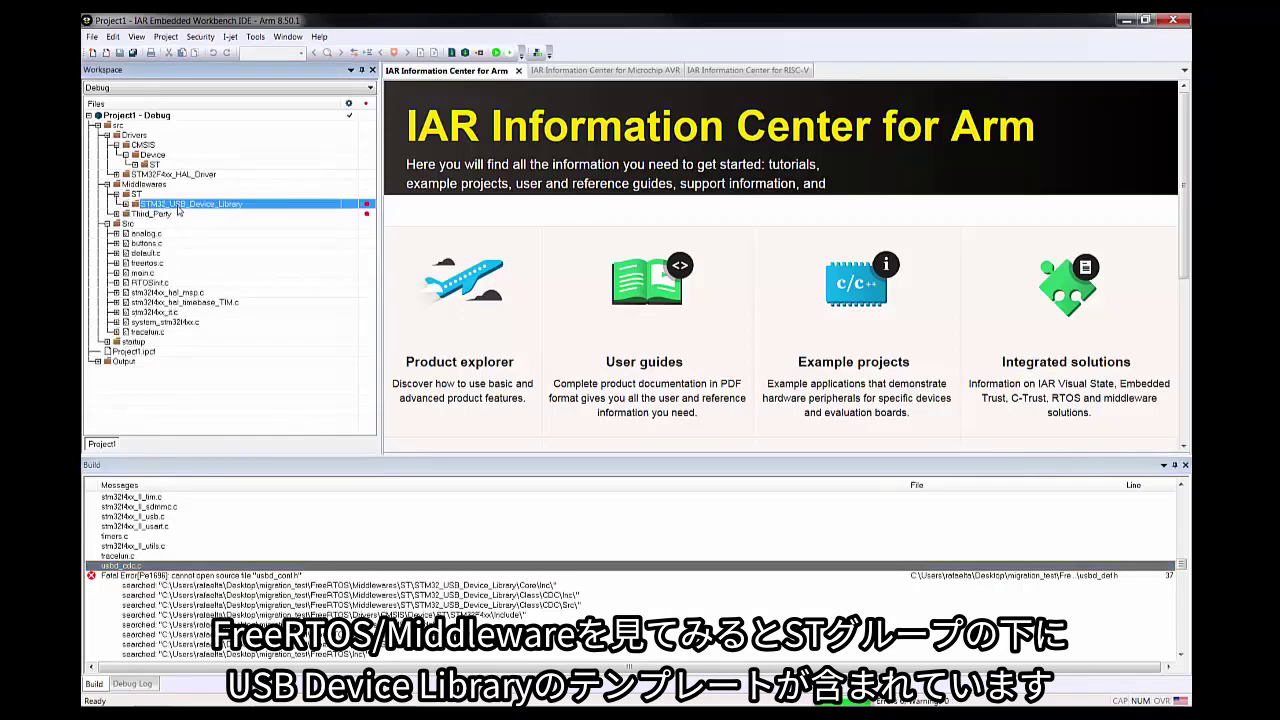
pyautogui.rightClick(178, 207)
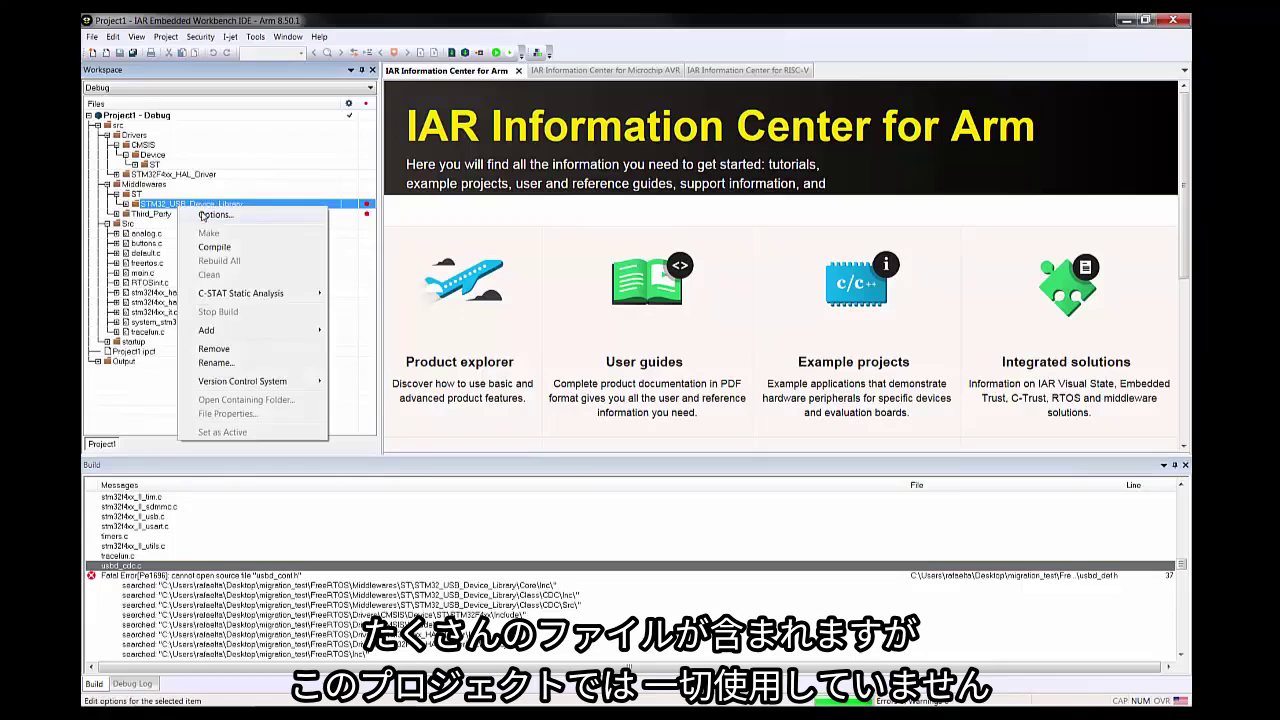
pyautogui.click(127, 206)
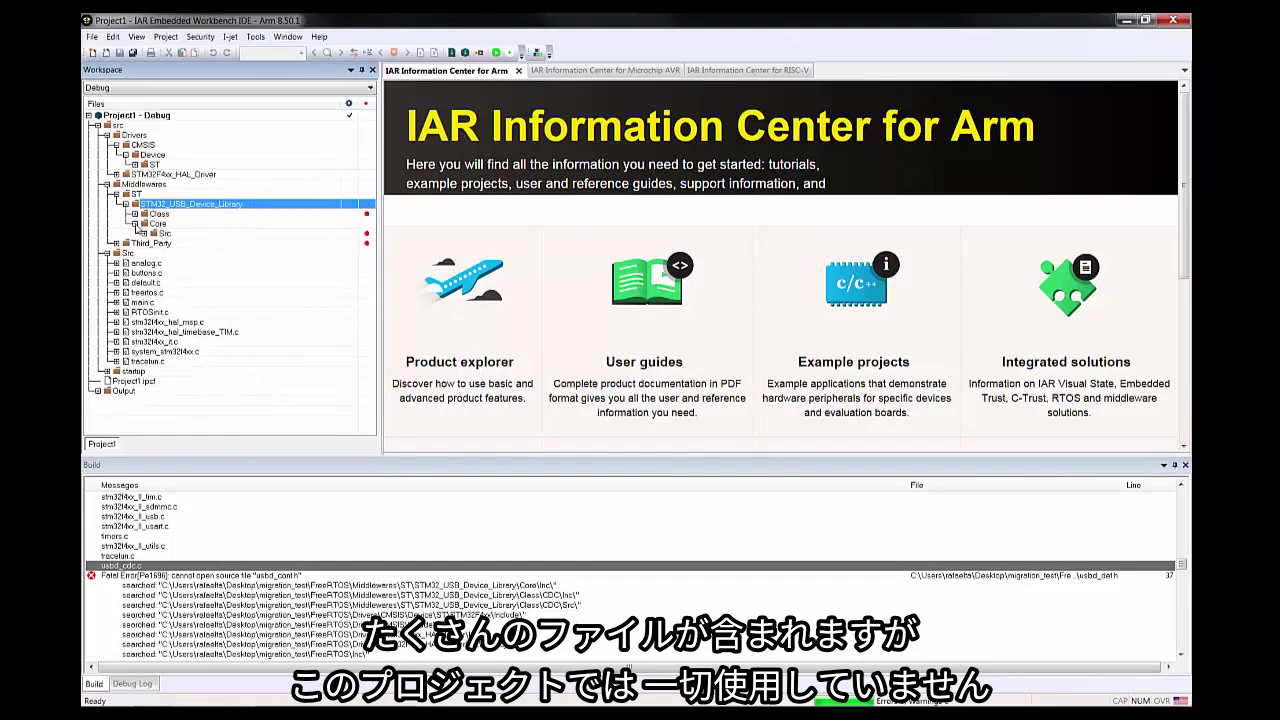
pyautogui.click(127, 204)
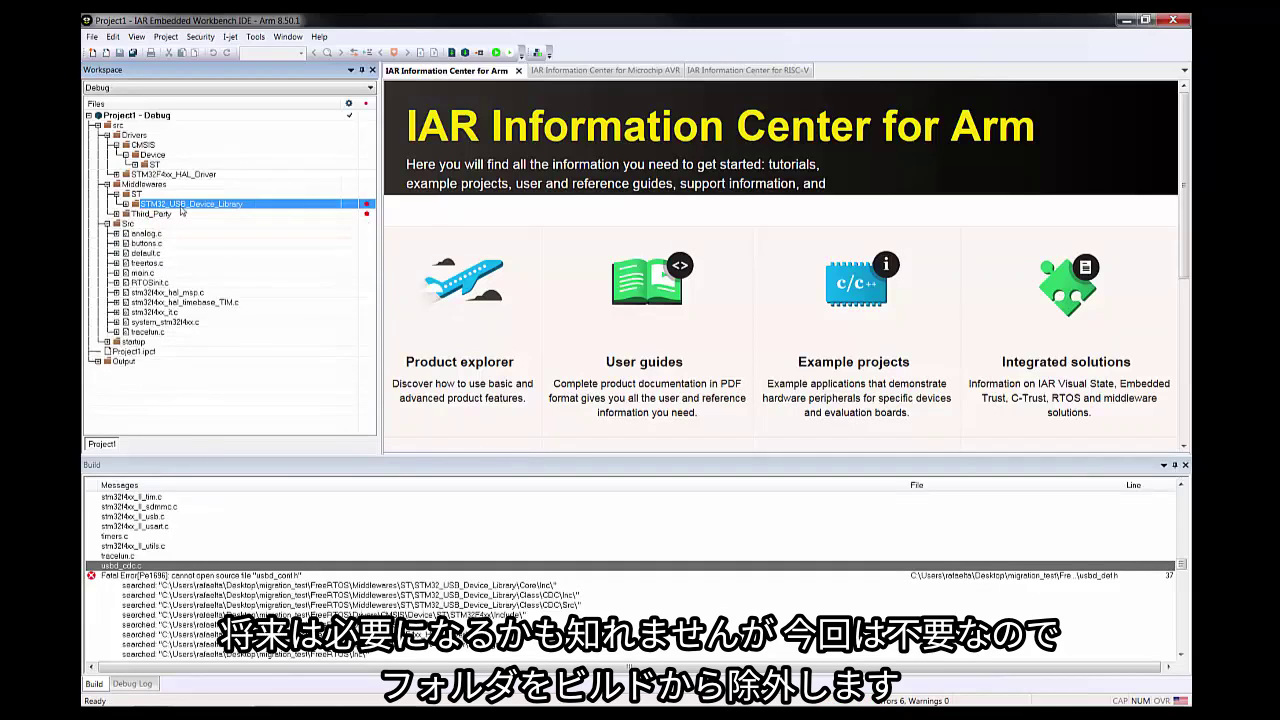
pyautogui.rightClick(181, 210)
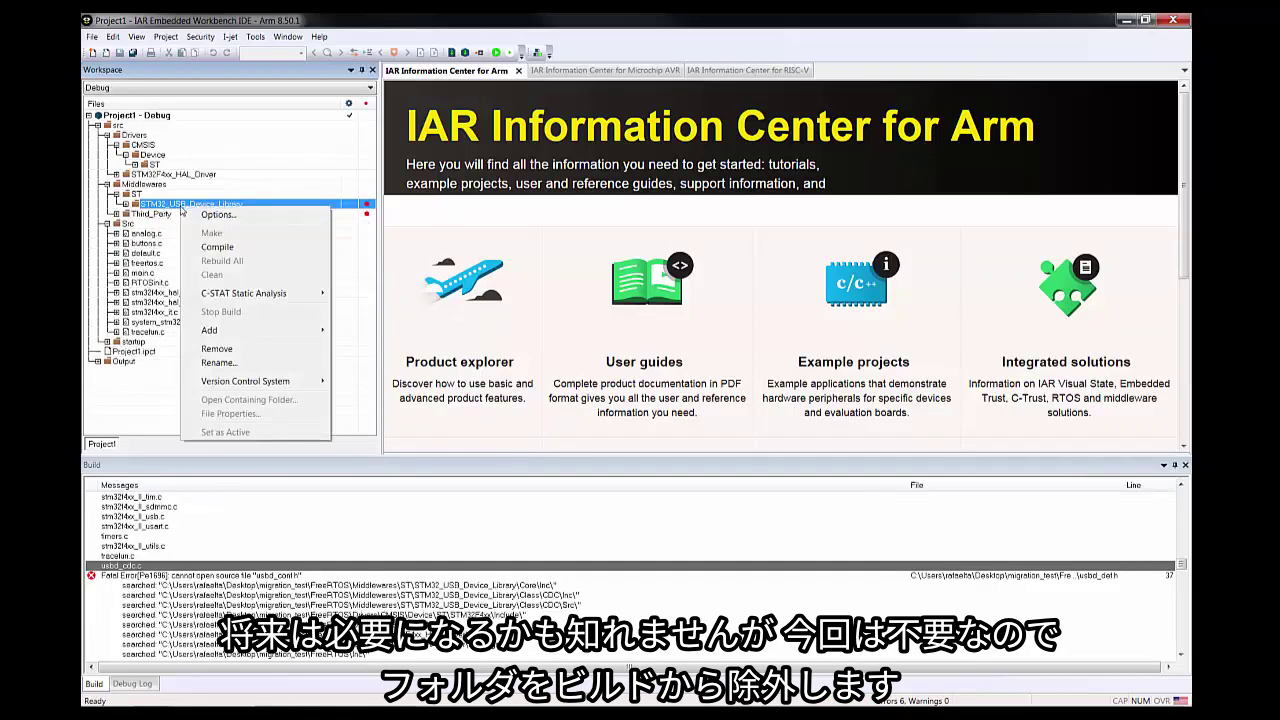
pyautogui.click(240, 216)
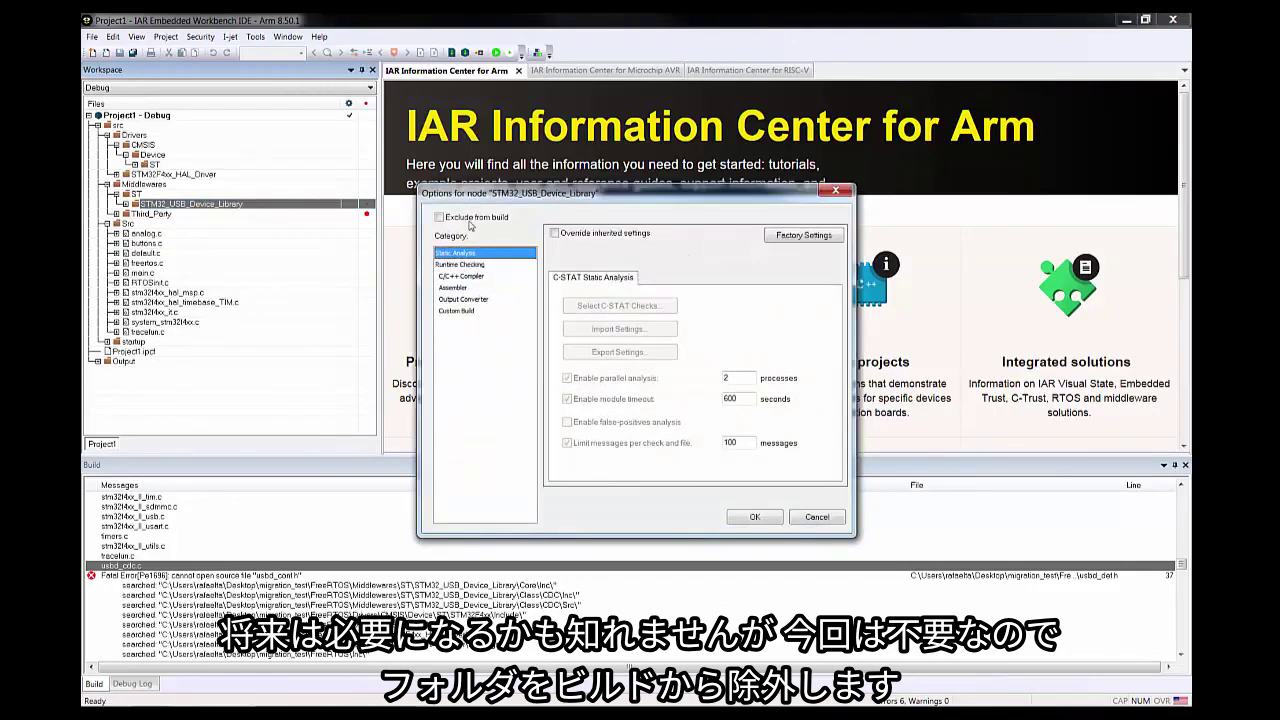
pyautogui.click(469, 219)
pyautogui.click(752, 517)
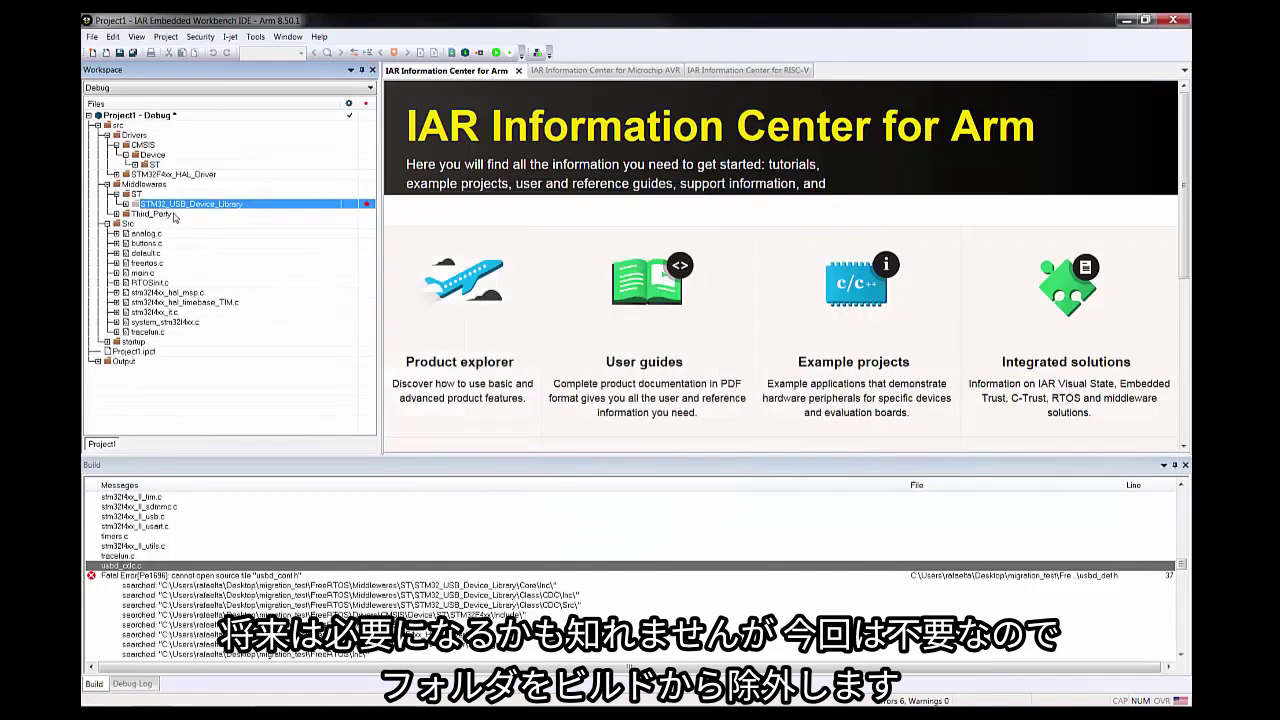
# Step: Rebuild the project and examine the linker messages concerning pvPortMalloc, vPortFree and the heap object files
pyautogui.click(466, 53)
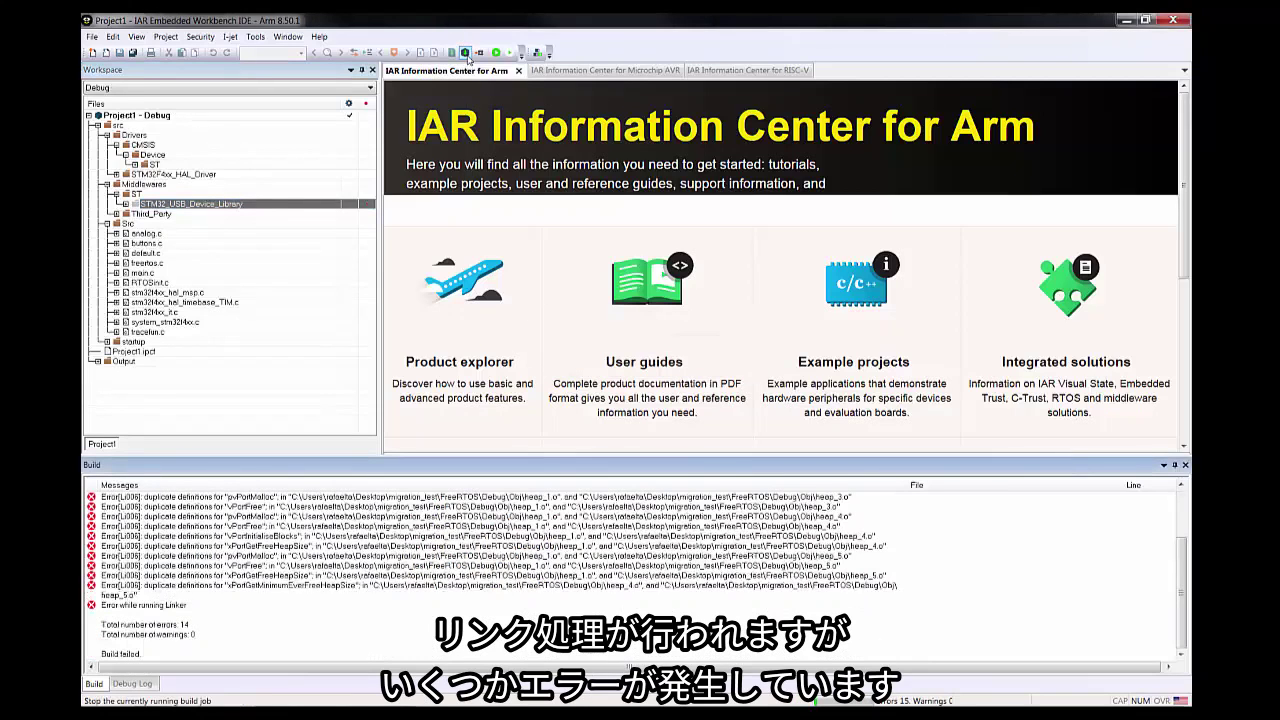
pyautogui.click(254, 575)
pyautogui.scroll(2, 254, 578)
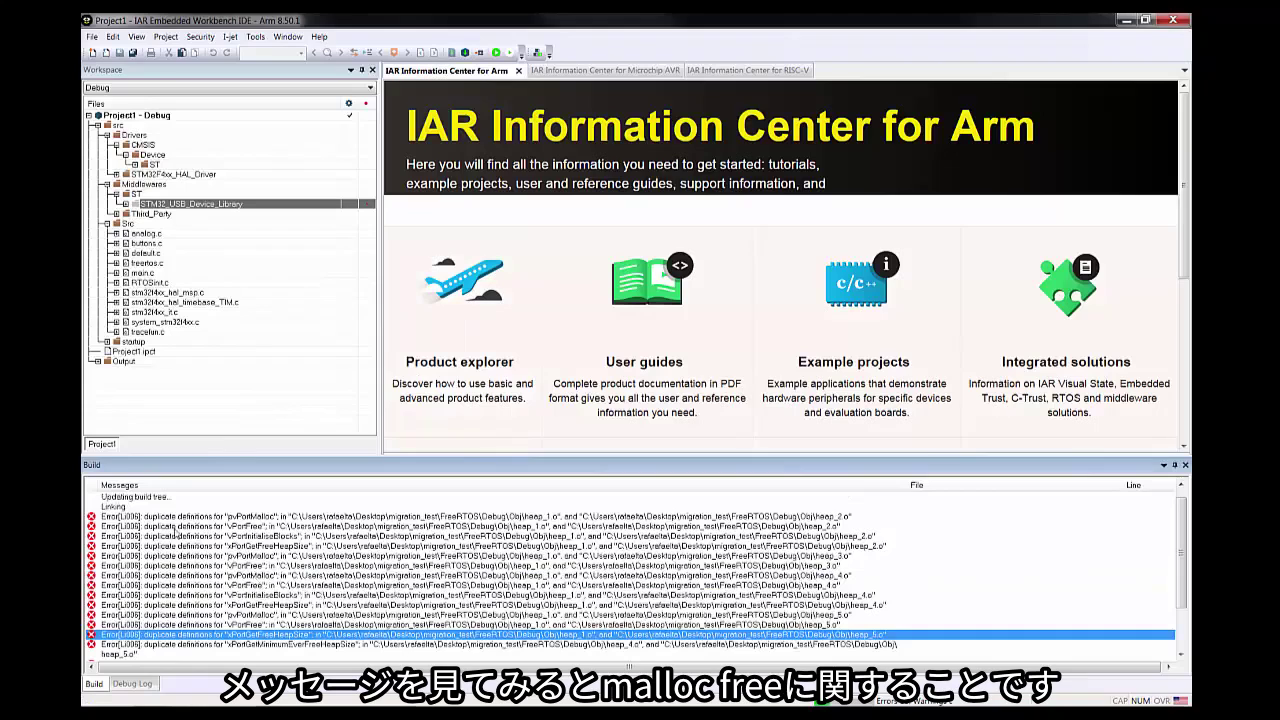
pyautogui.click(232, 517)
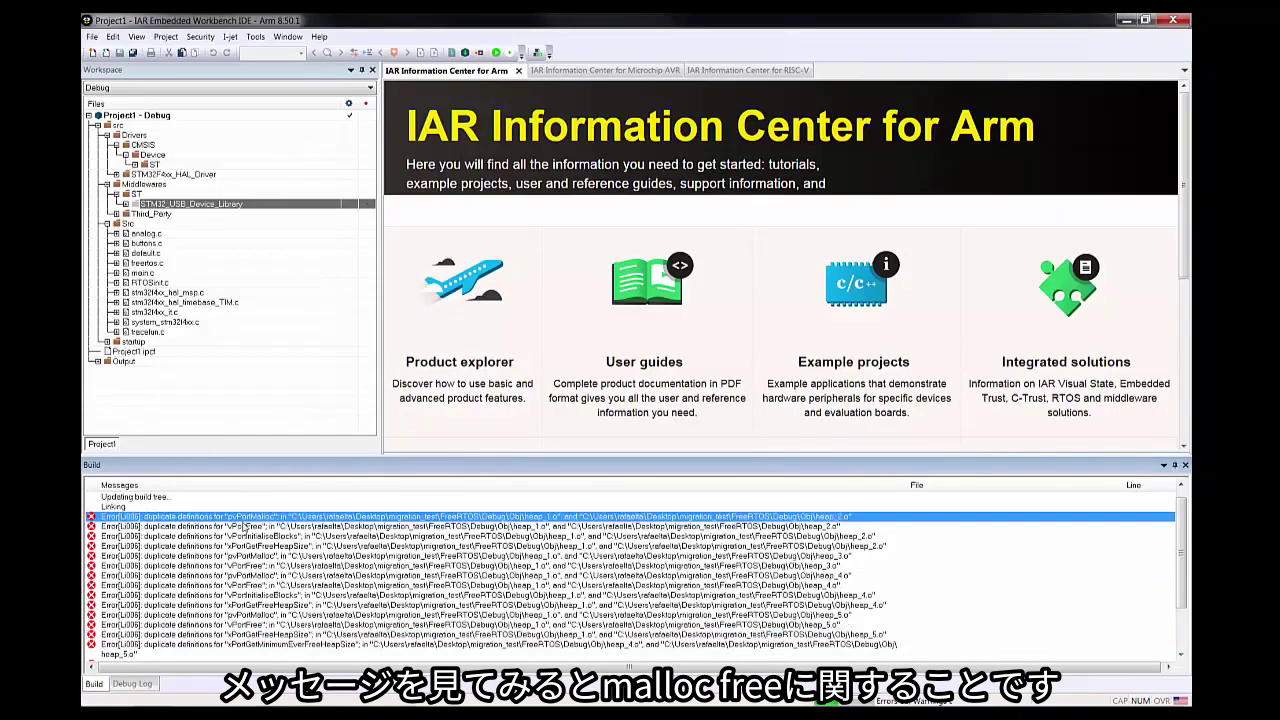
pyautogui.click(255, 527)
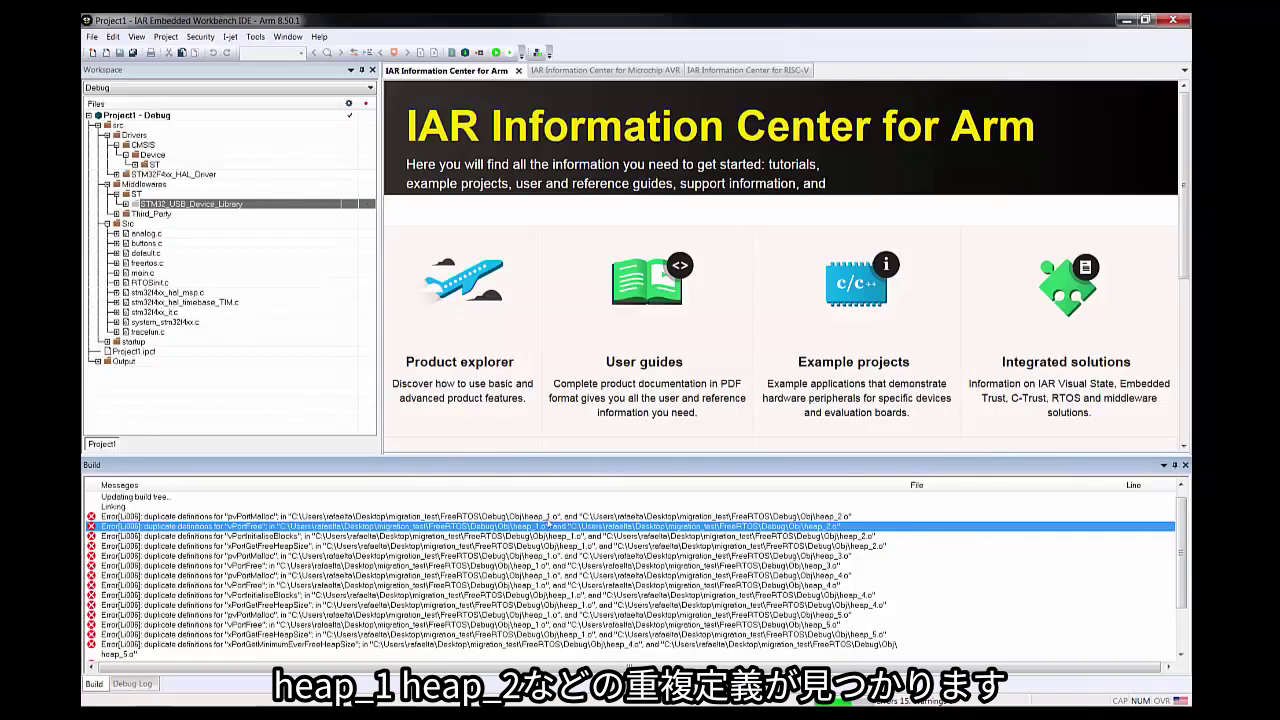
pyautogui.click(550, 518)
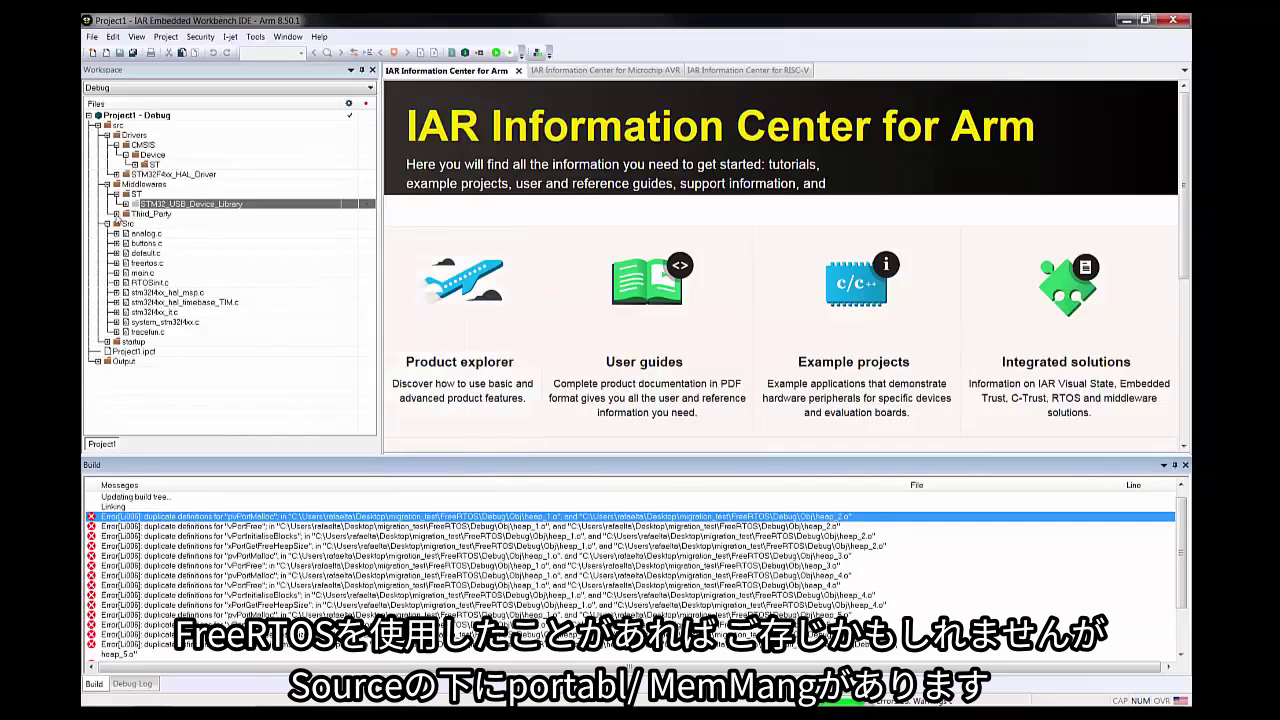
# Step: Expand the Third_Party/FreeRTOS/Source/portable/MemMang group in the project tree down to its heap source files
pyautogui.click(116, 214)
pyautogui.click(125, 224)
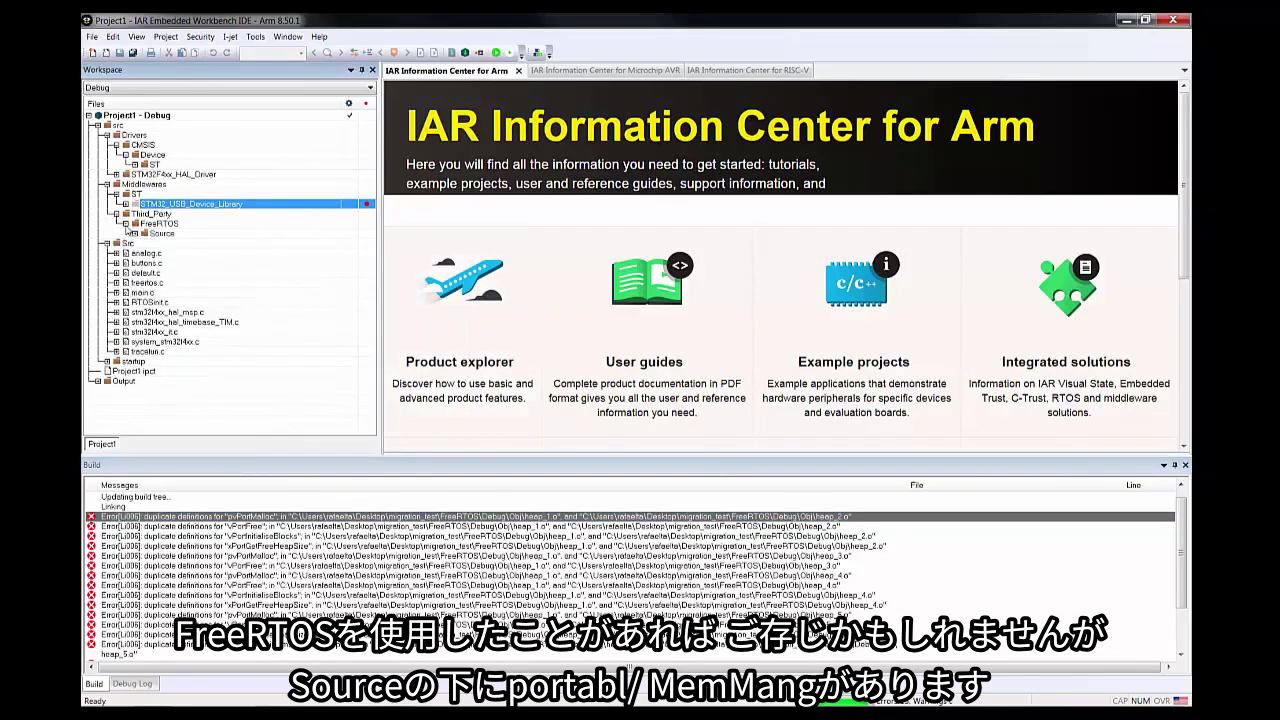
pyautogui.click(135, 233)
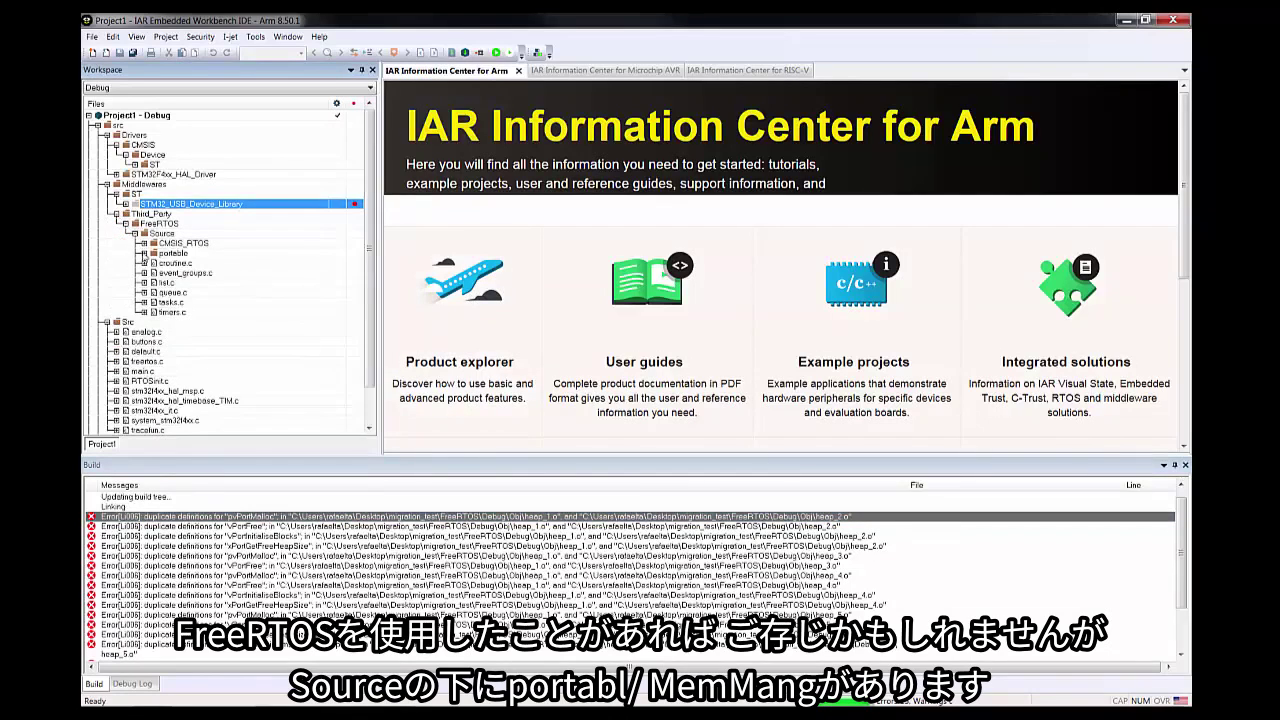
pyautogui.click(144, 253)
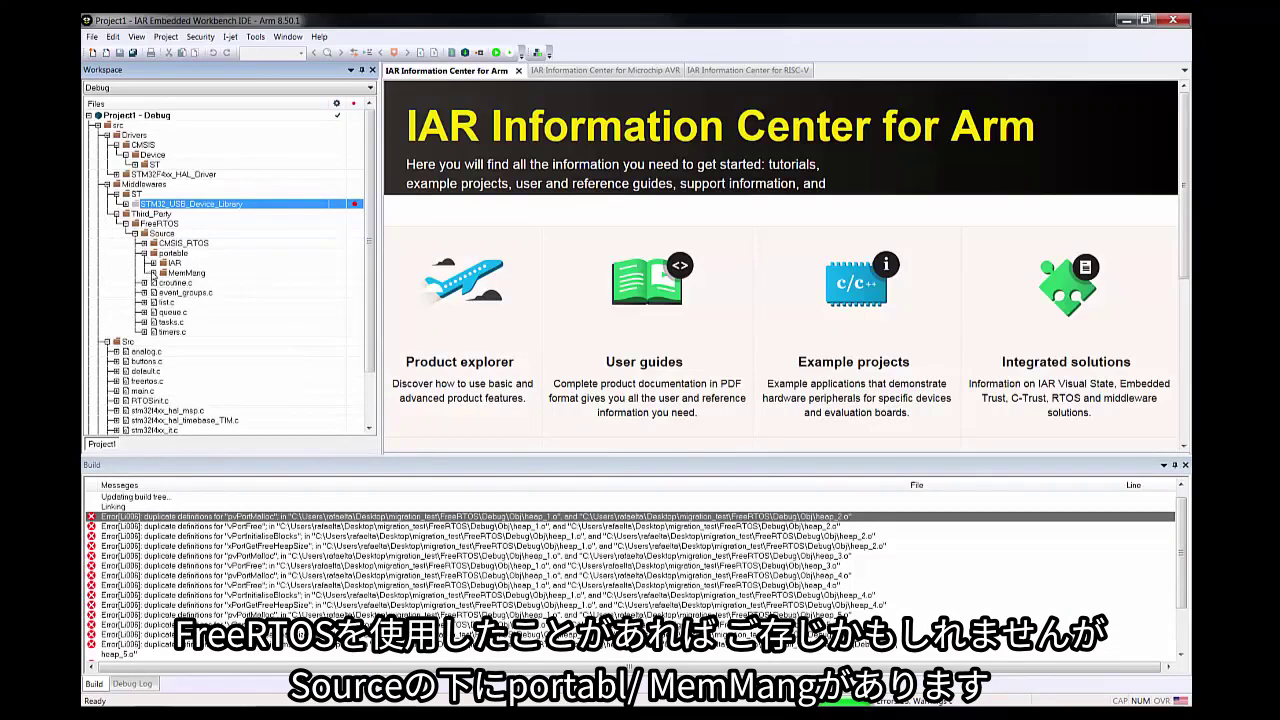
pyautogui.click(153, 272)
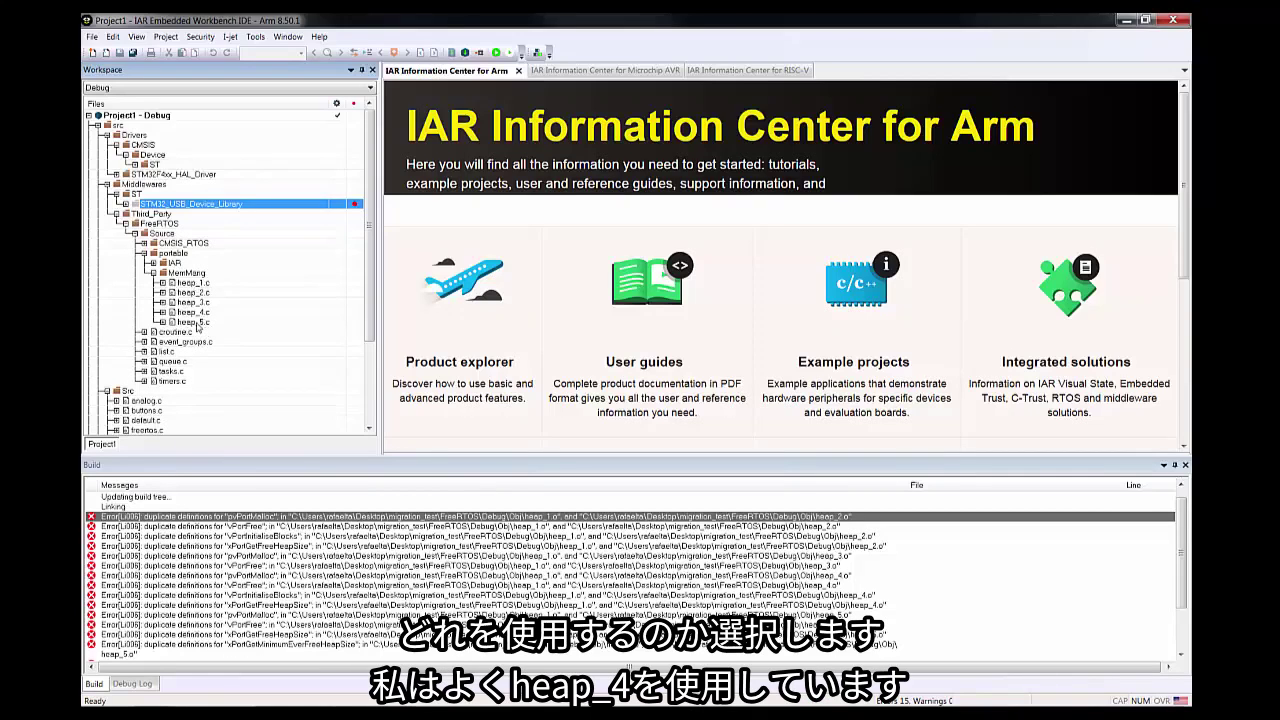
pyautogui.click(196, 322)
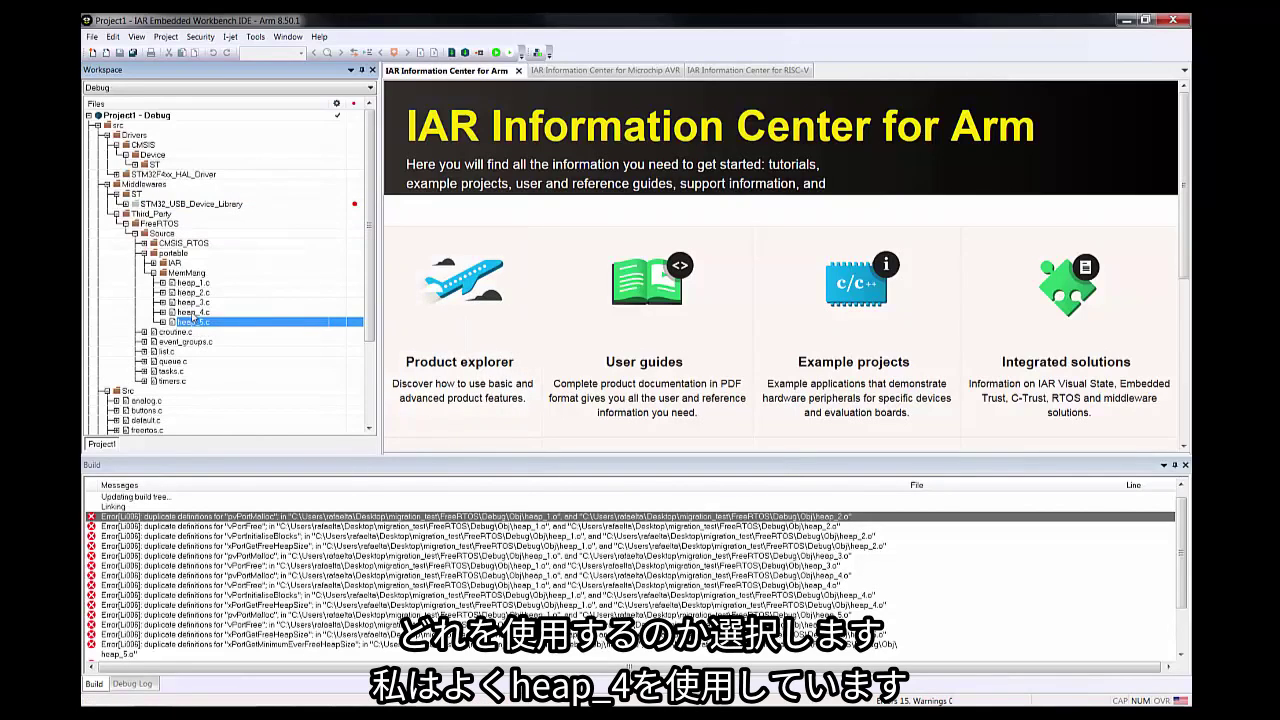
# Step: Open heap_4.c from the MemMang group and examine its heap allocation settings and pvPortMalloc function
pyautogui.doubleClick(192, 313)
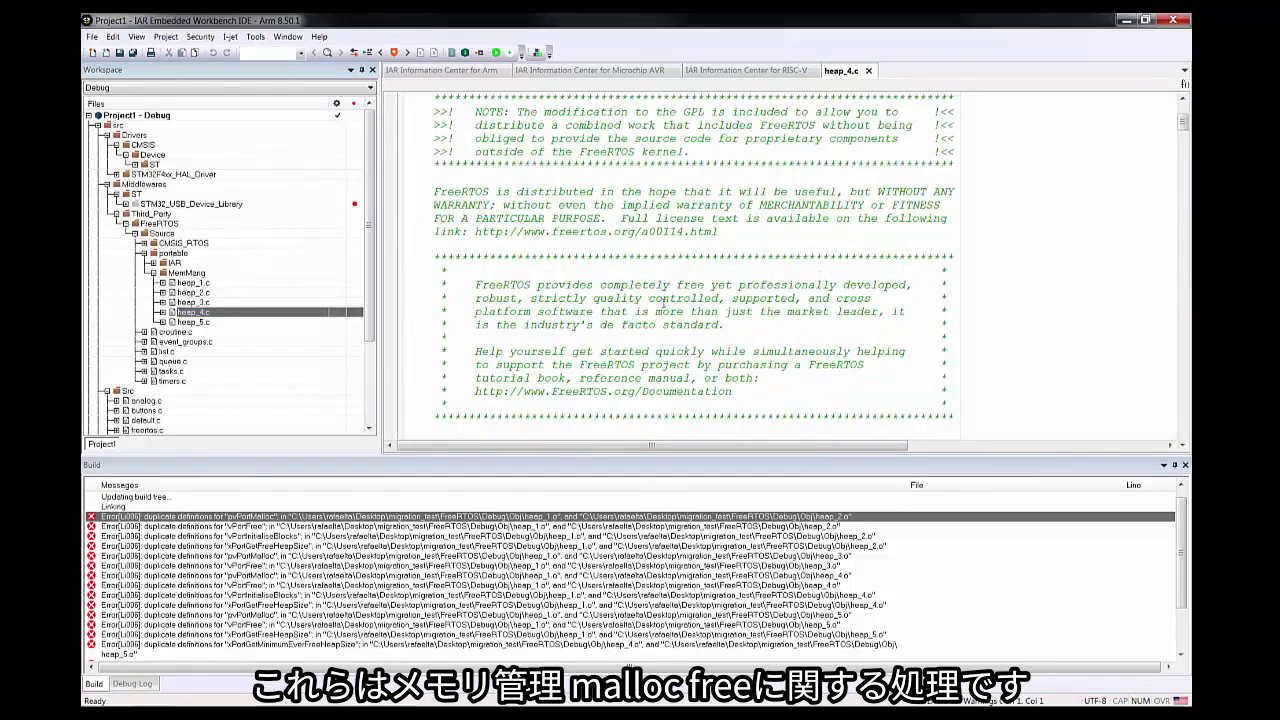
pyautogui.scroll(-20, 664, 303)
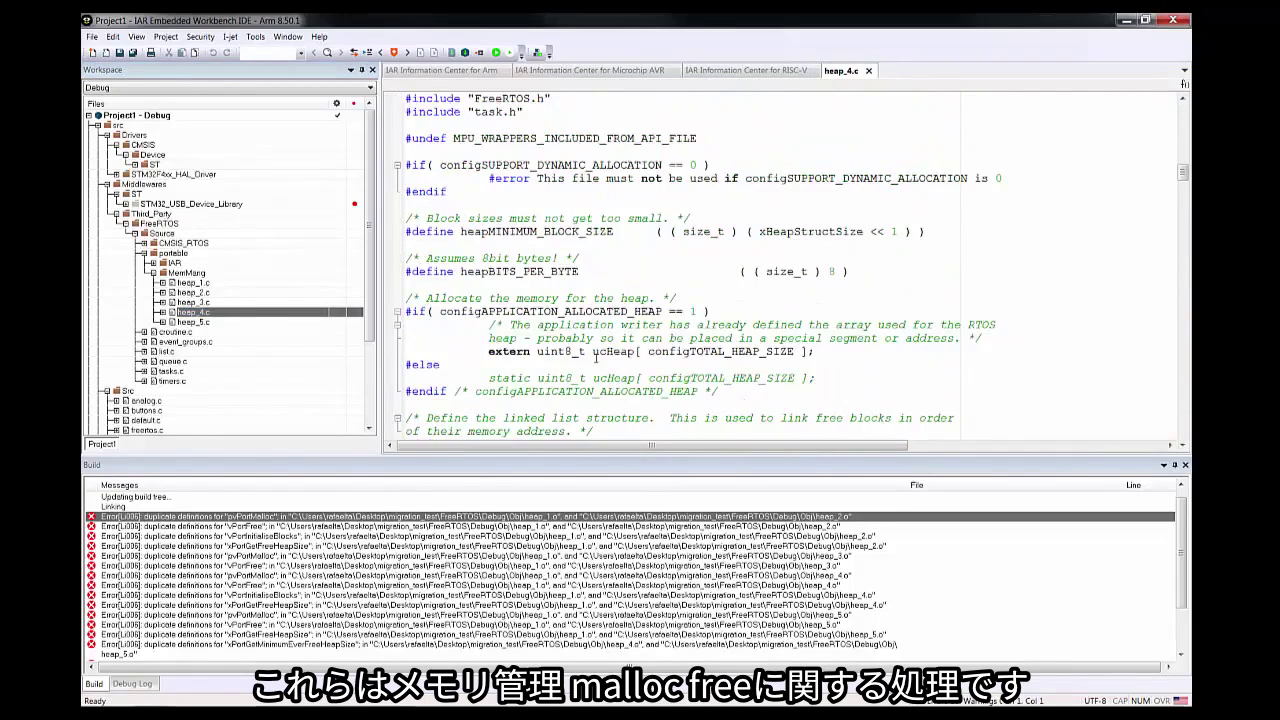
pyautogui.scroll(-20, 596, 357)
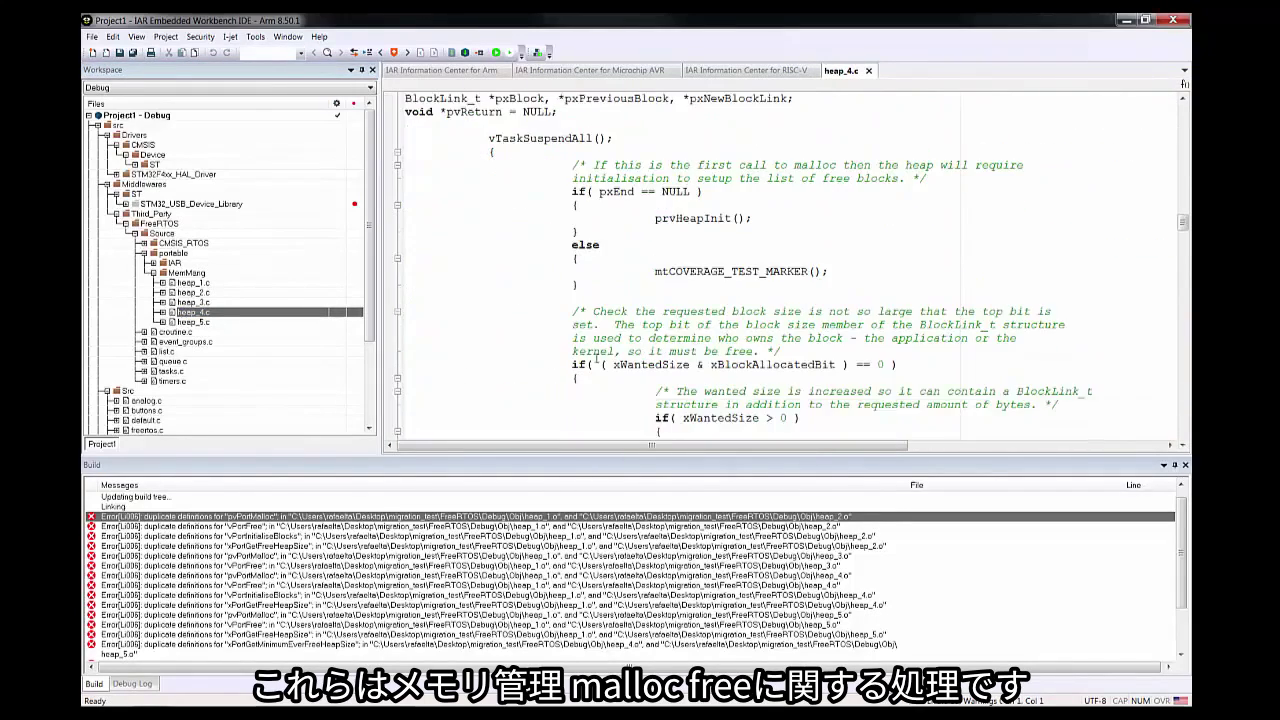
pyautogui.scroll(3, 596, 361)
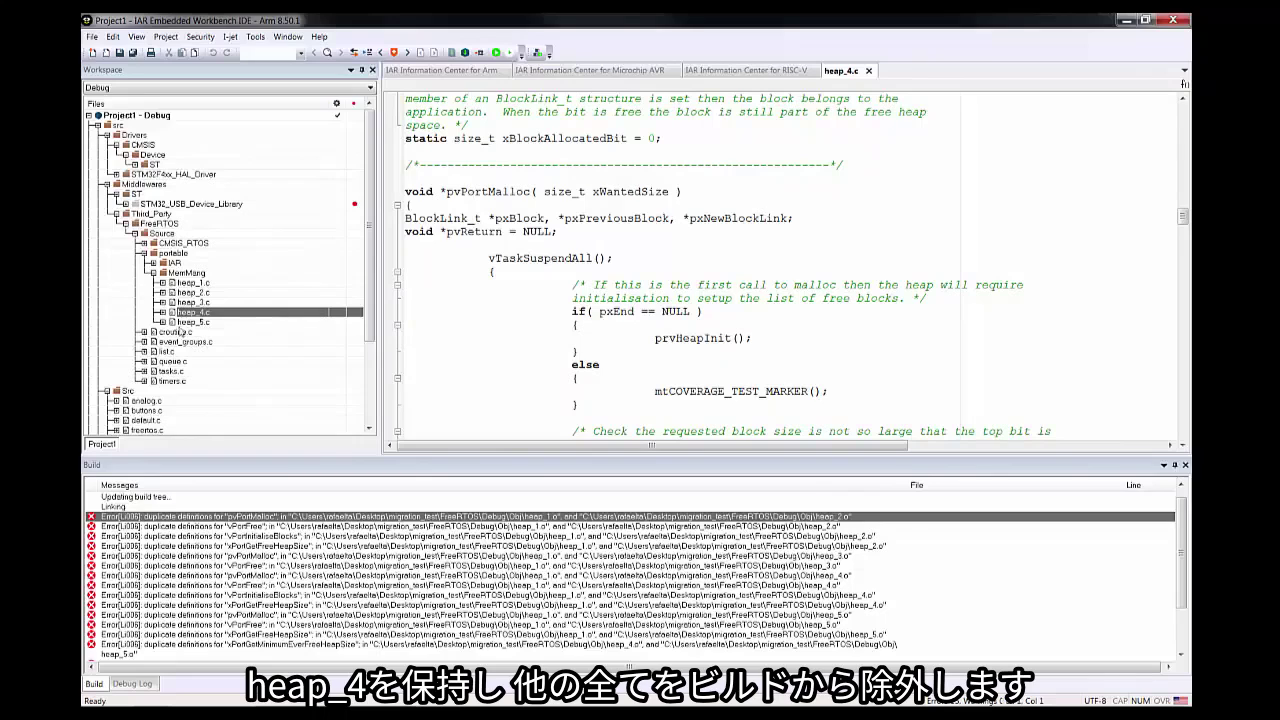
# Step: Exclude heap_1.c in the MemMang group from the build
pyautogui.click(191, 286)
pyautogui.rightClick(191, 286)
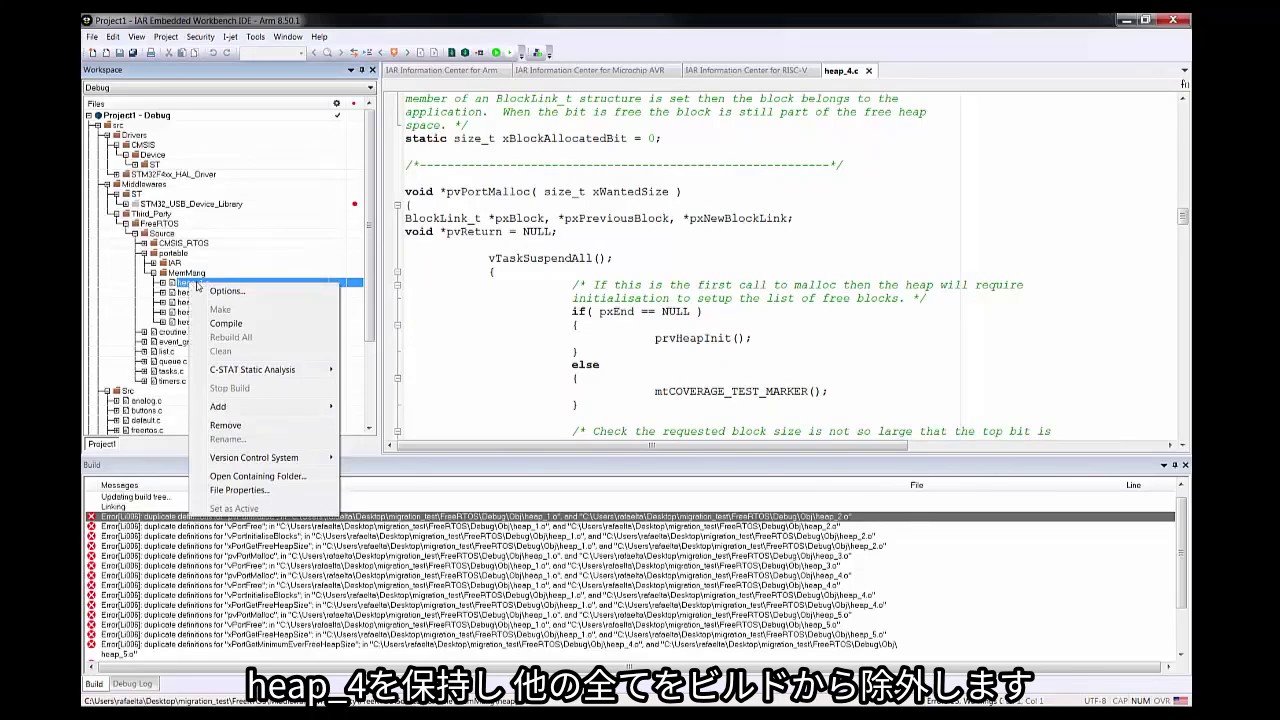
pyautogui.click(242, 293)
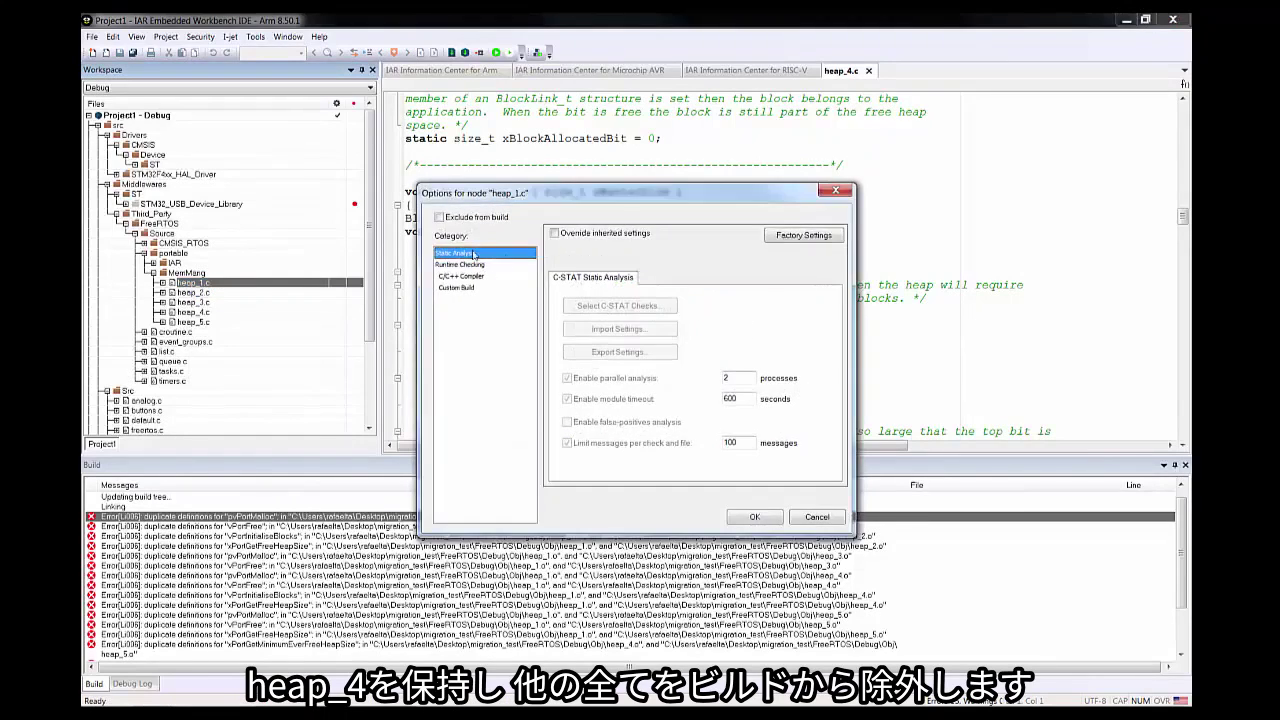
pyautogui.click(440, 217)
pyautogui.click(755, 516)
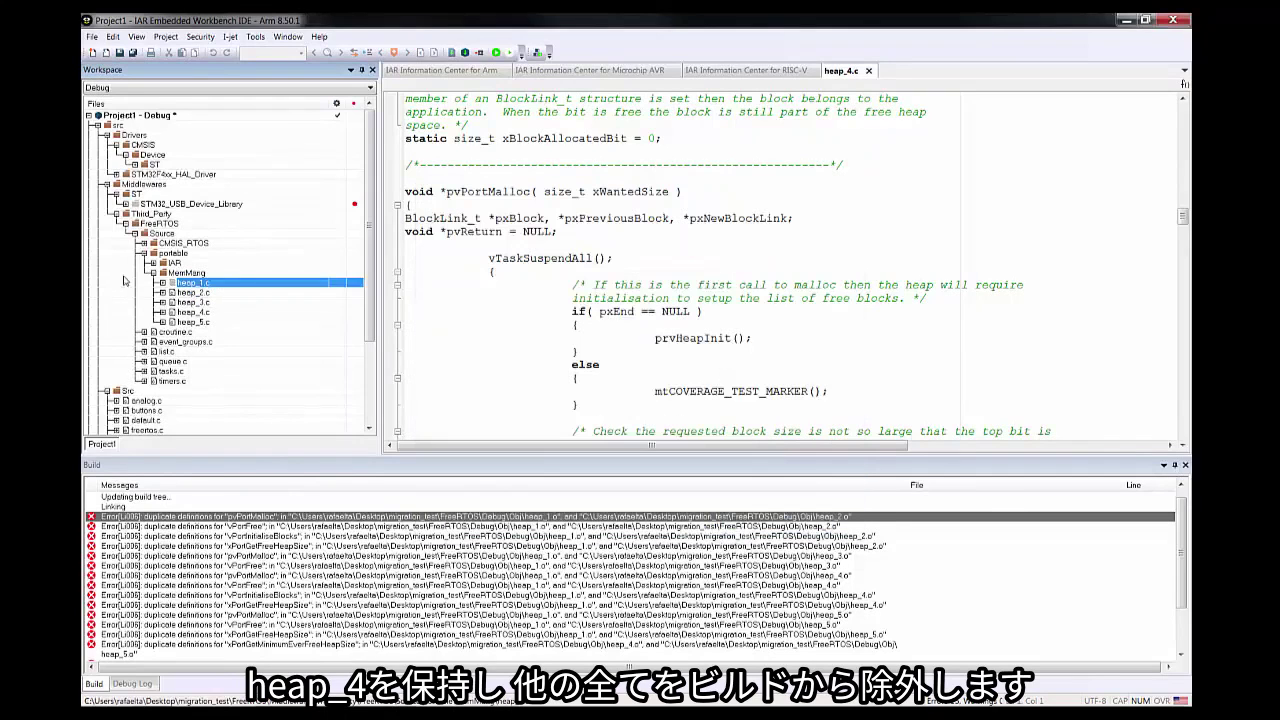
# Step: Exclude heap_2.c in the MemMang group from the build
pyautogui.click(191, 292)
pyautogui.rightClick(191, 292)
pyautogui.click(242, 299)
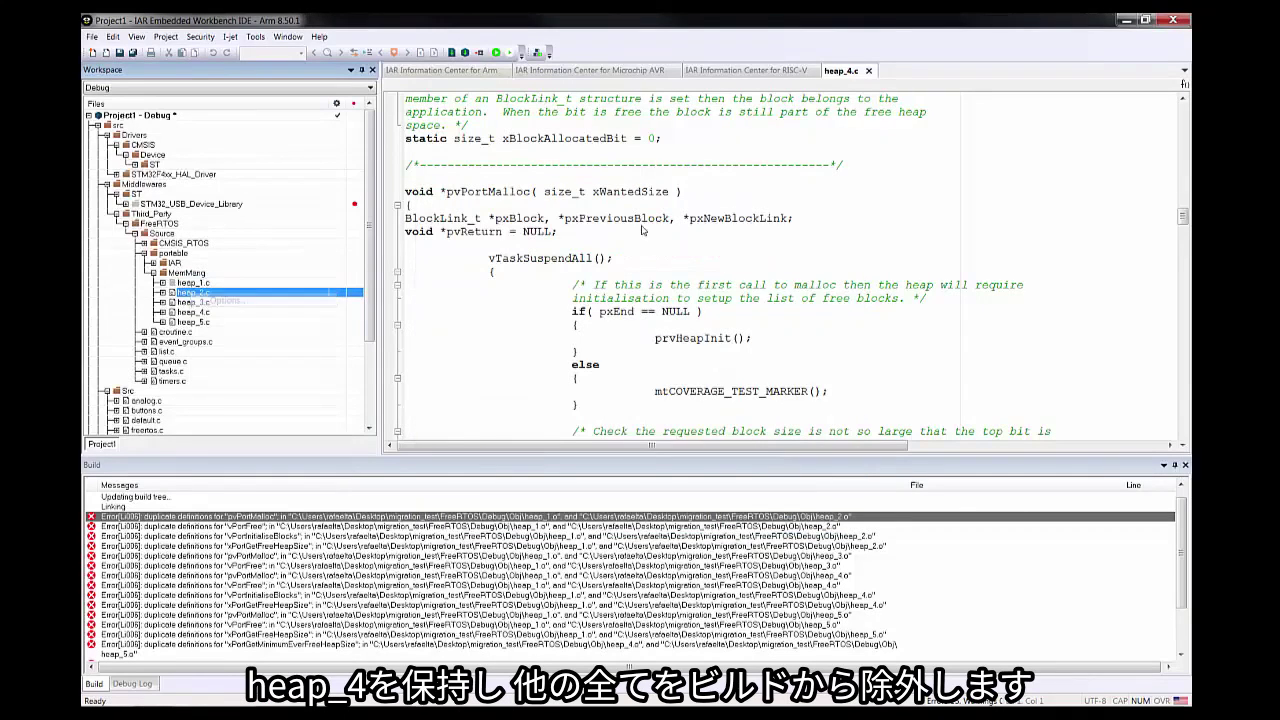
pyautogui.click(441, 217)
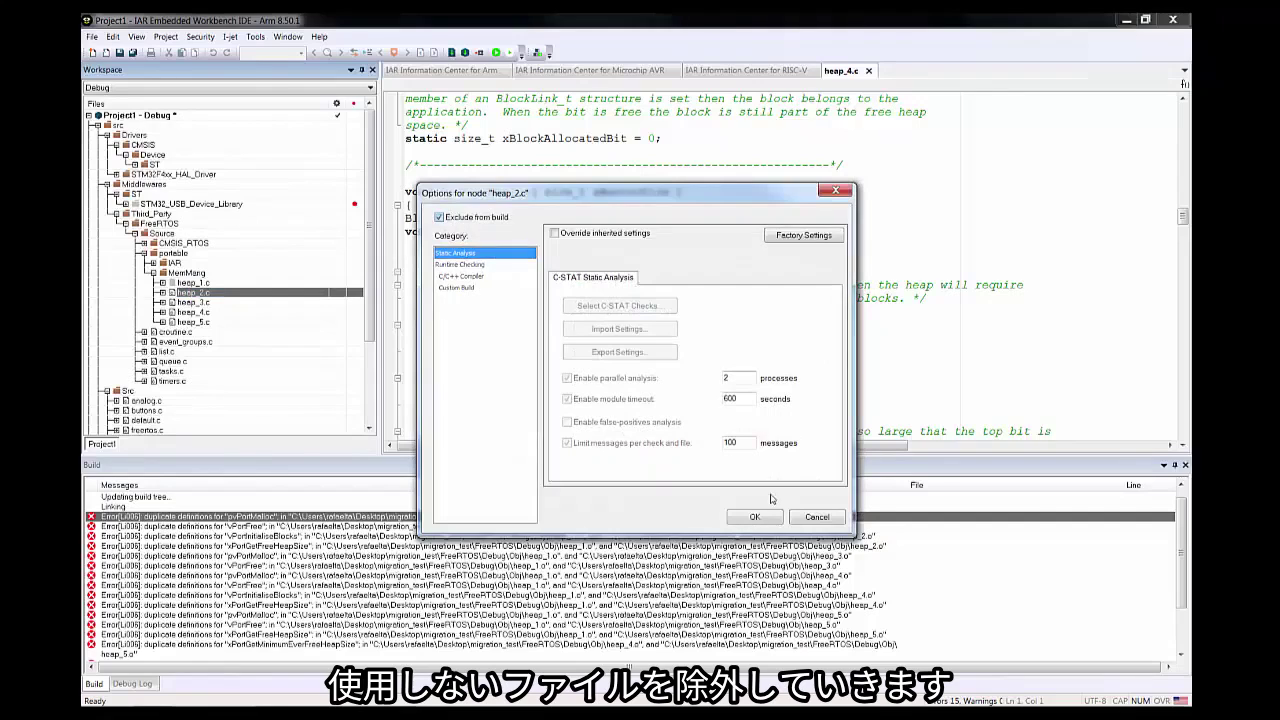
pyautogui.click(755, 517)
# Step: Exclude heap_3.c in the MemMang group from the build
pyautogui.rightClick(193, 302)
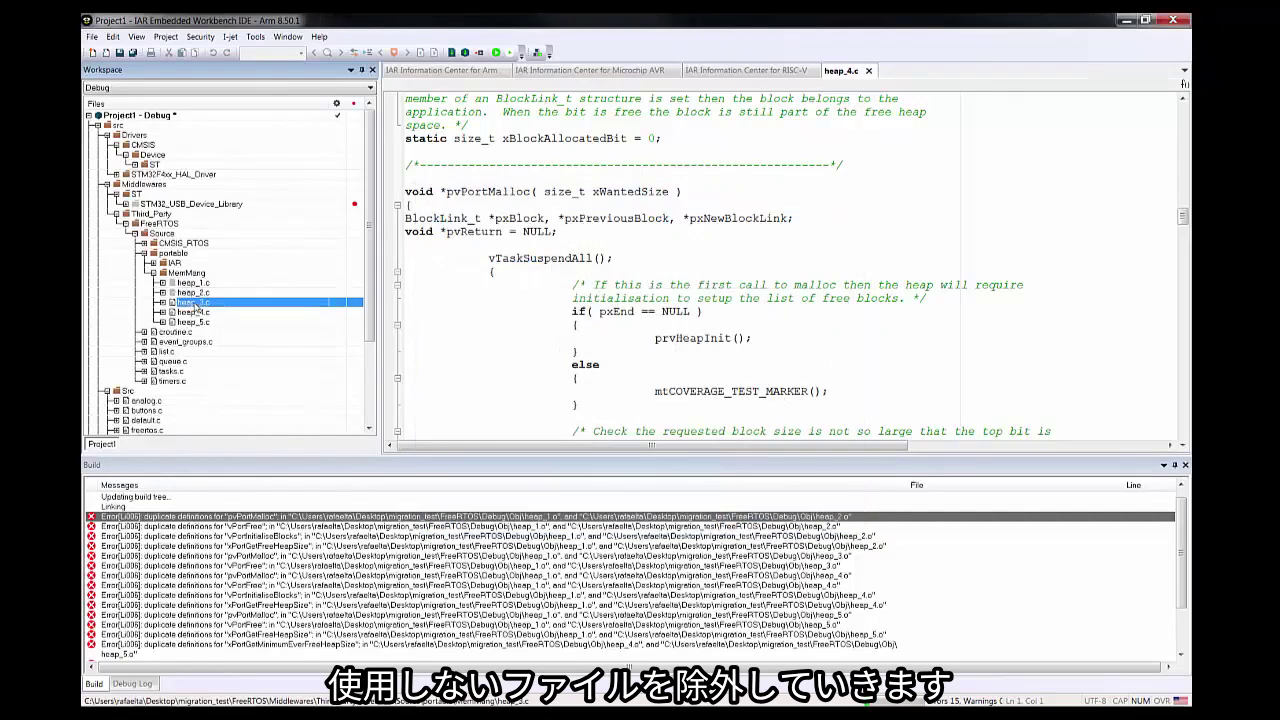
pyautogui.click(245, 309)
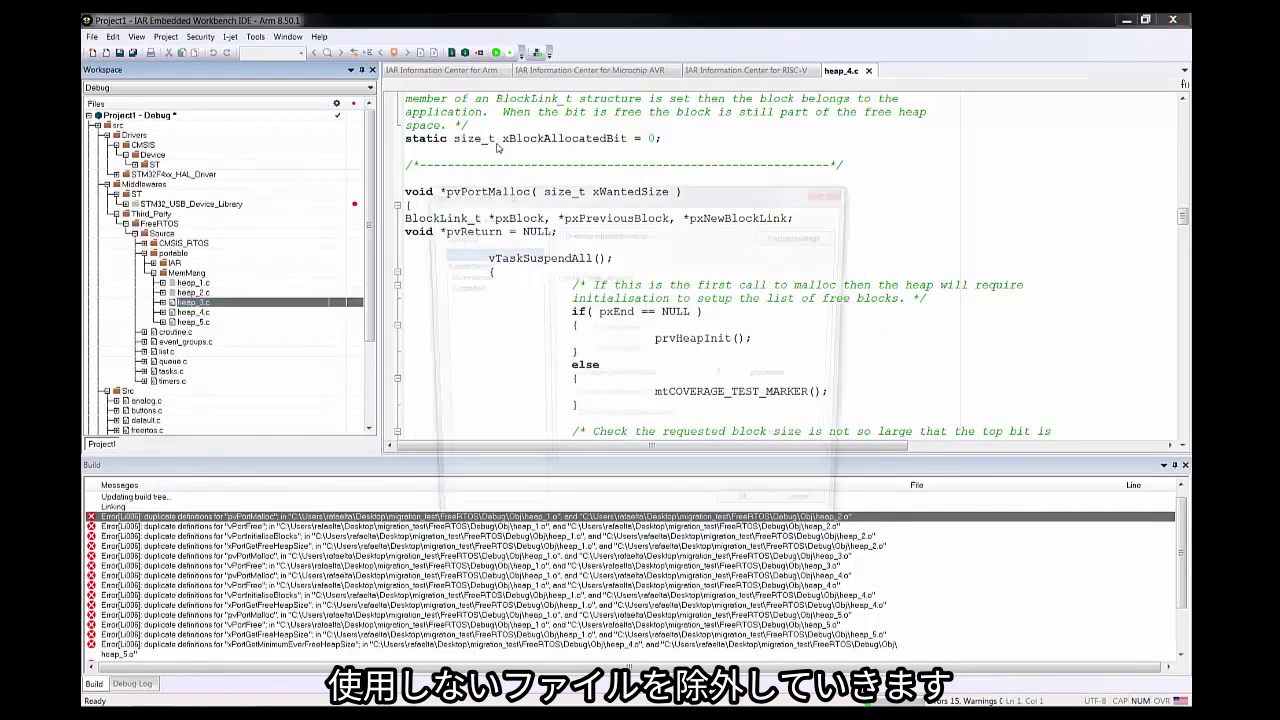
pyautogui.click(441, 217)
pyautogui.click(755, 517)
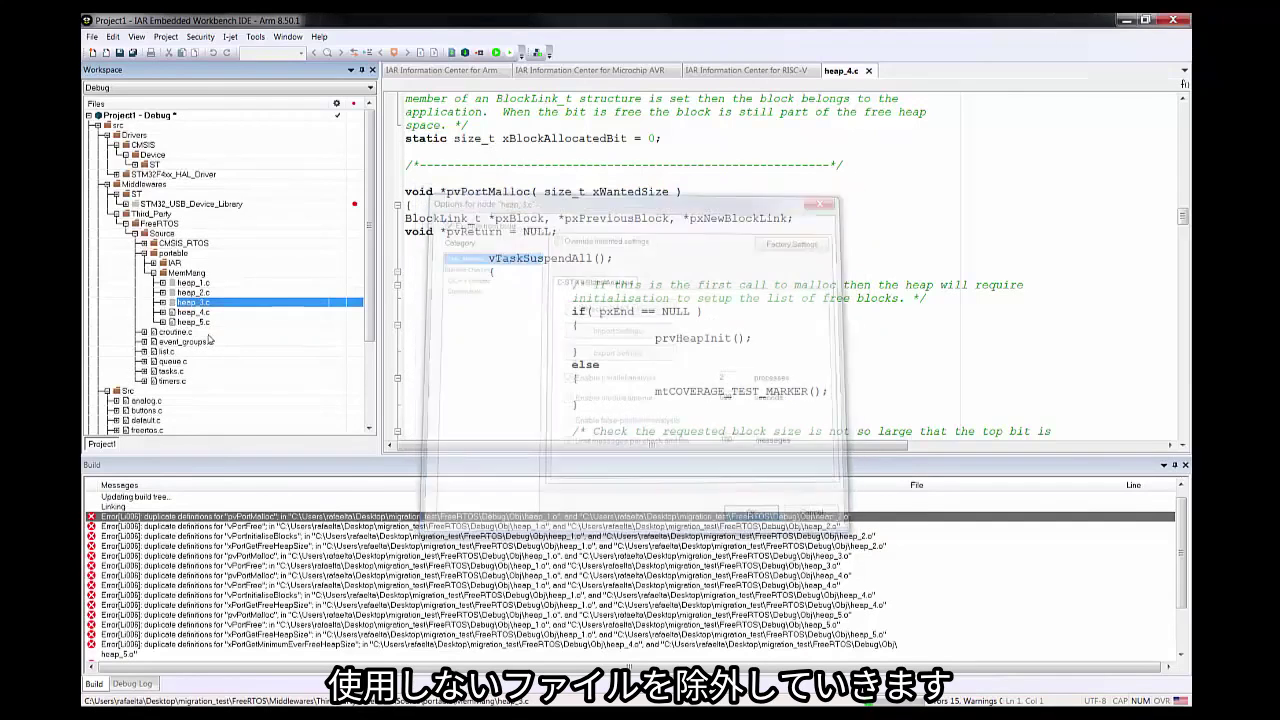
# Step: Exclude heap_5.c in the MemMang group from the build, keeping only heap_4.c included
pyautogui.rightClick(196, 322)
pyautogui.click(223, 334)
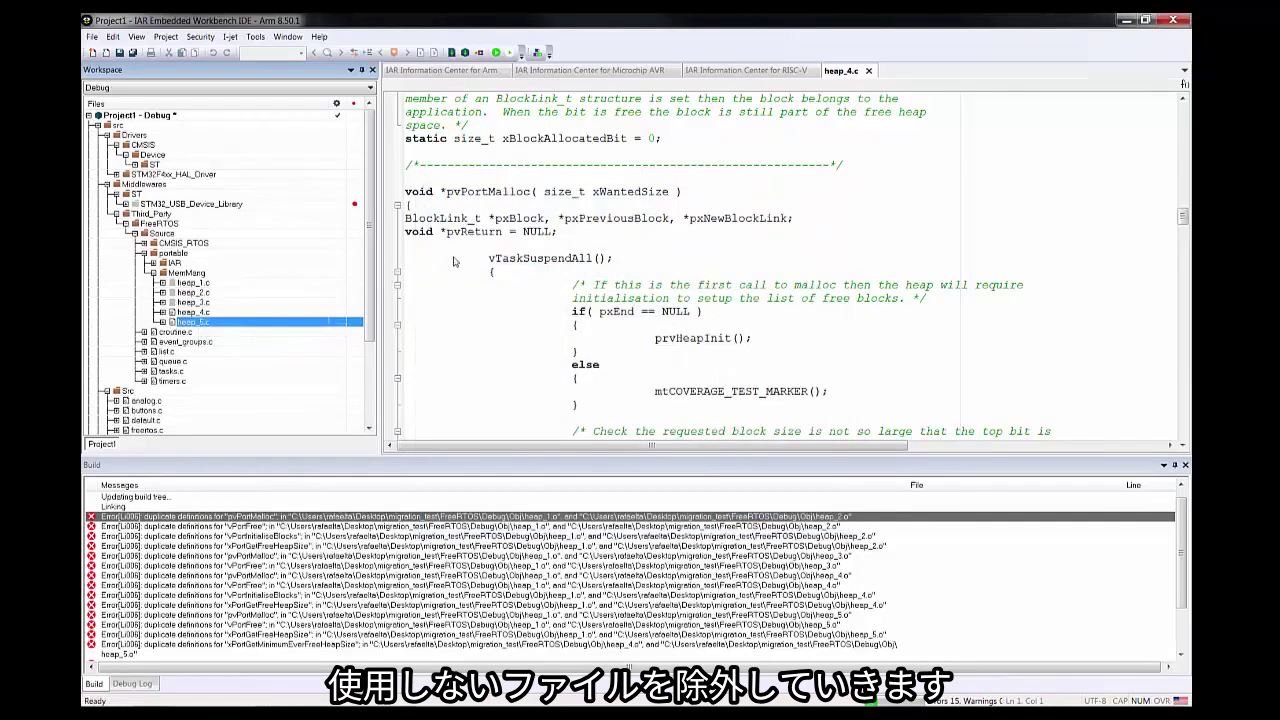
pyautogui.click(441, 218)
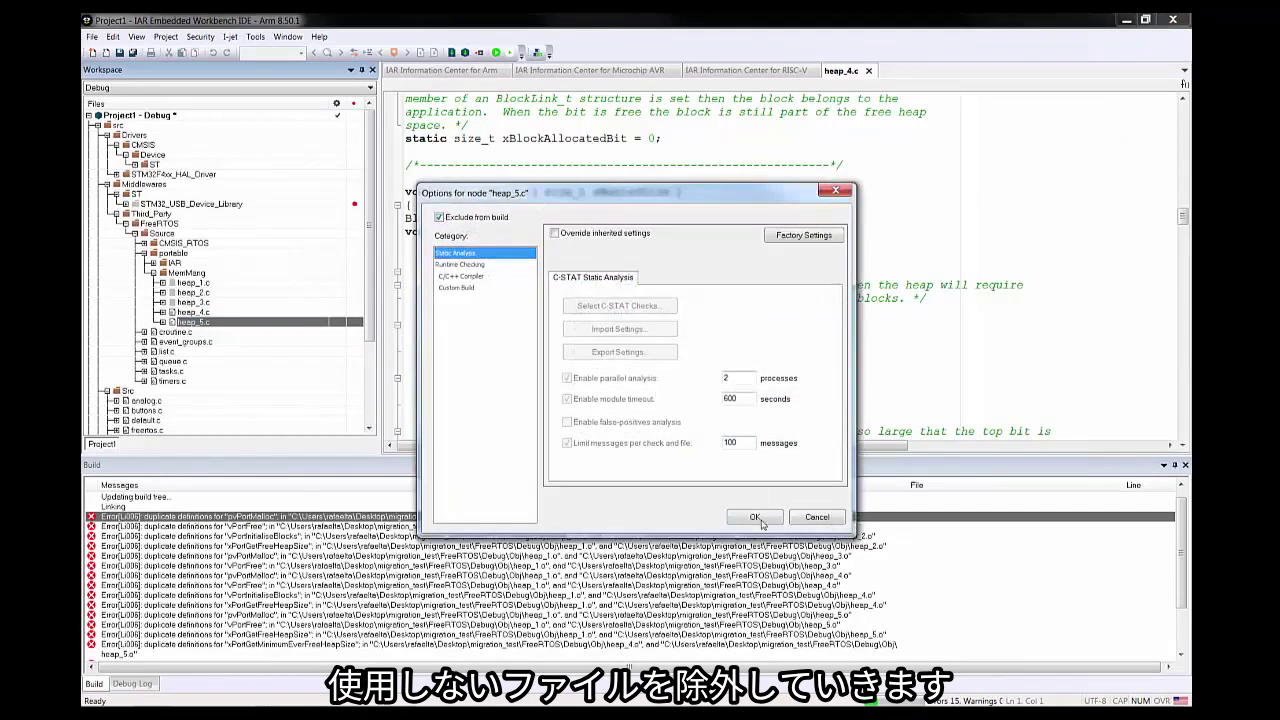
pyautogui.click(755, 517)
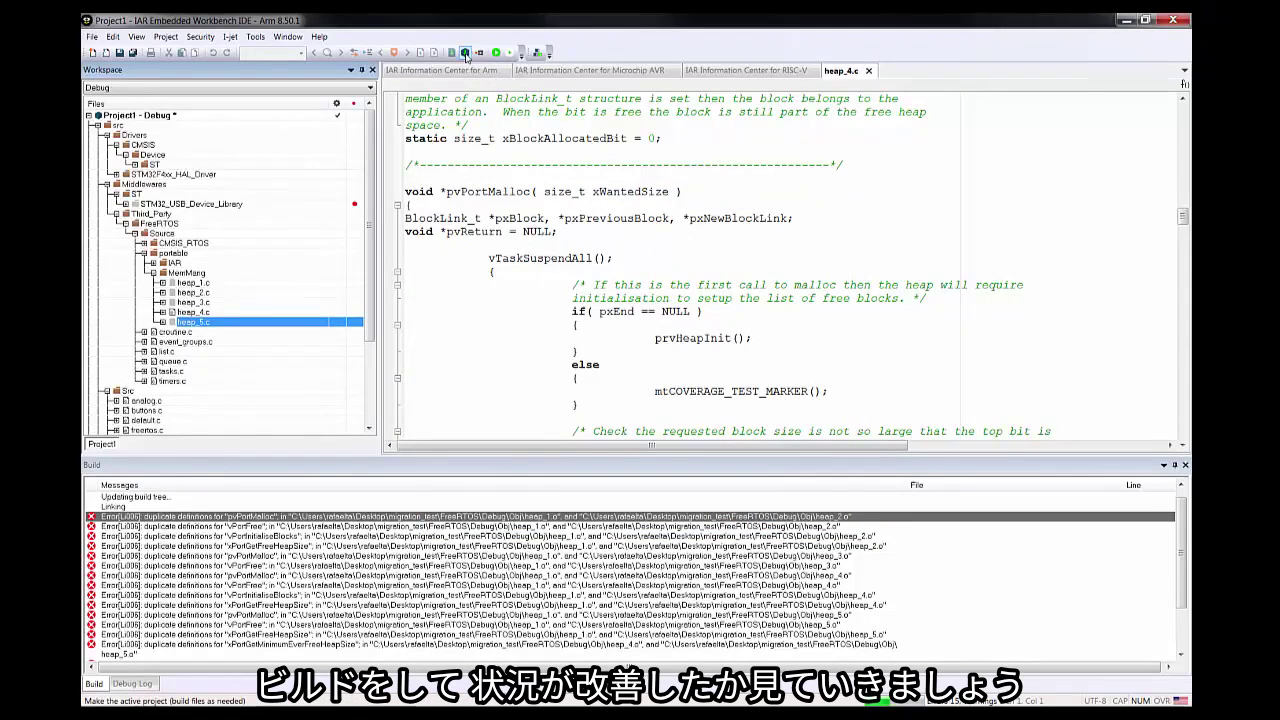
# Step: Build the project, download it to the target and start a debug session
pyautogui.press('F7')
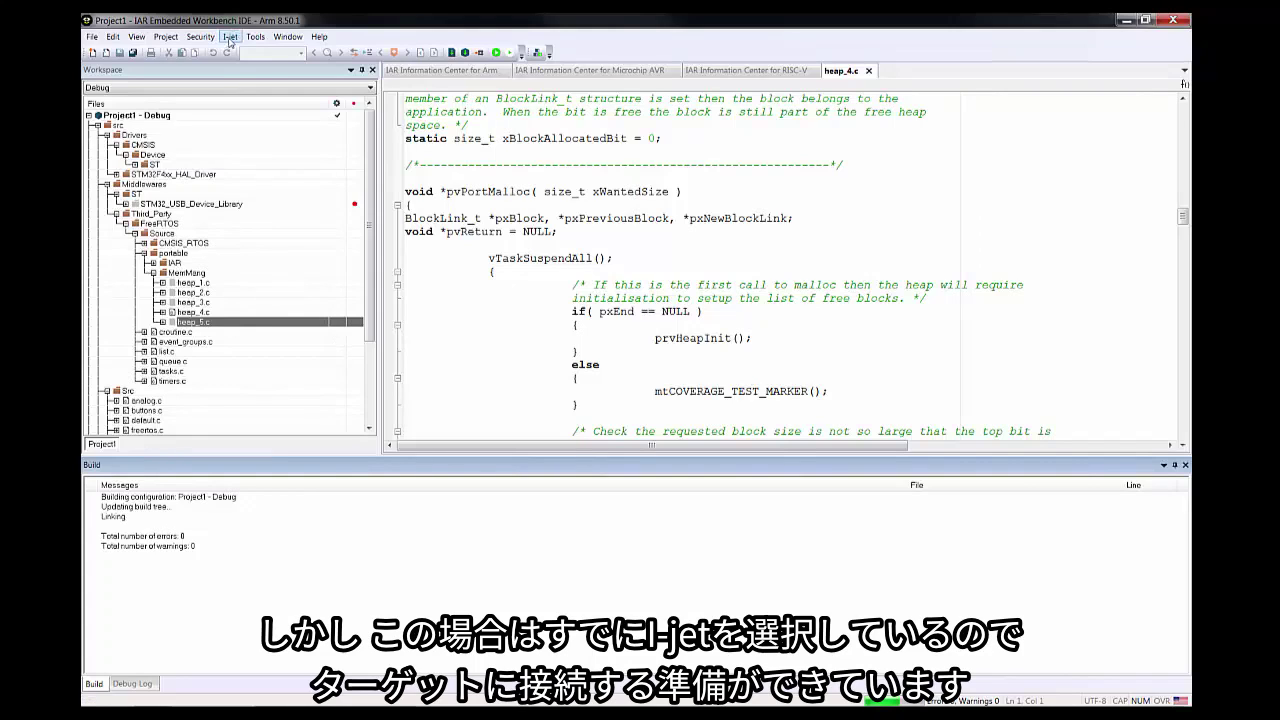
pyautogui.click(495, 55)
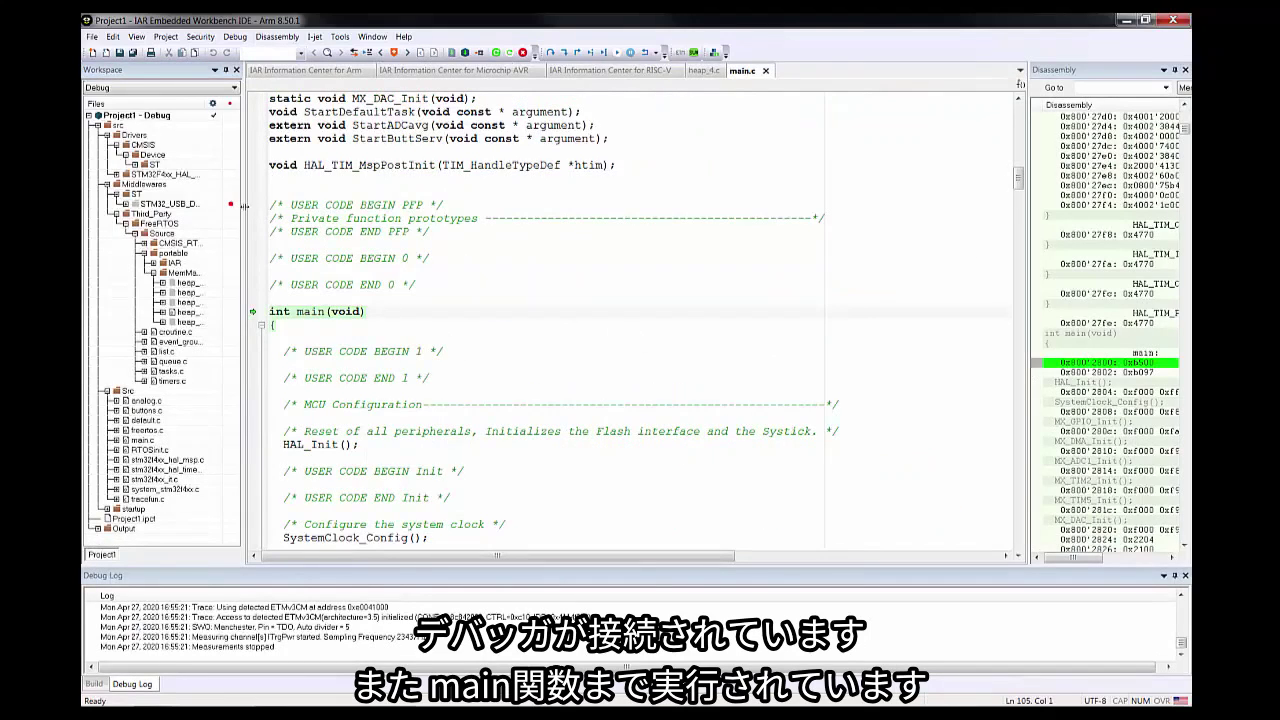
# Step: Look over the available debugger windows and run the program from main
pyautogui.click(134, 38)
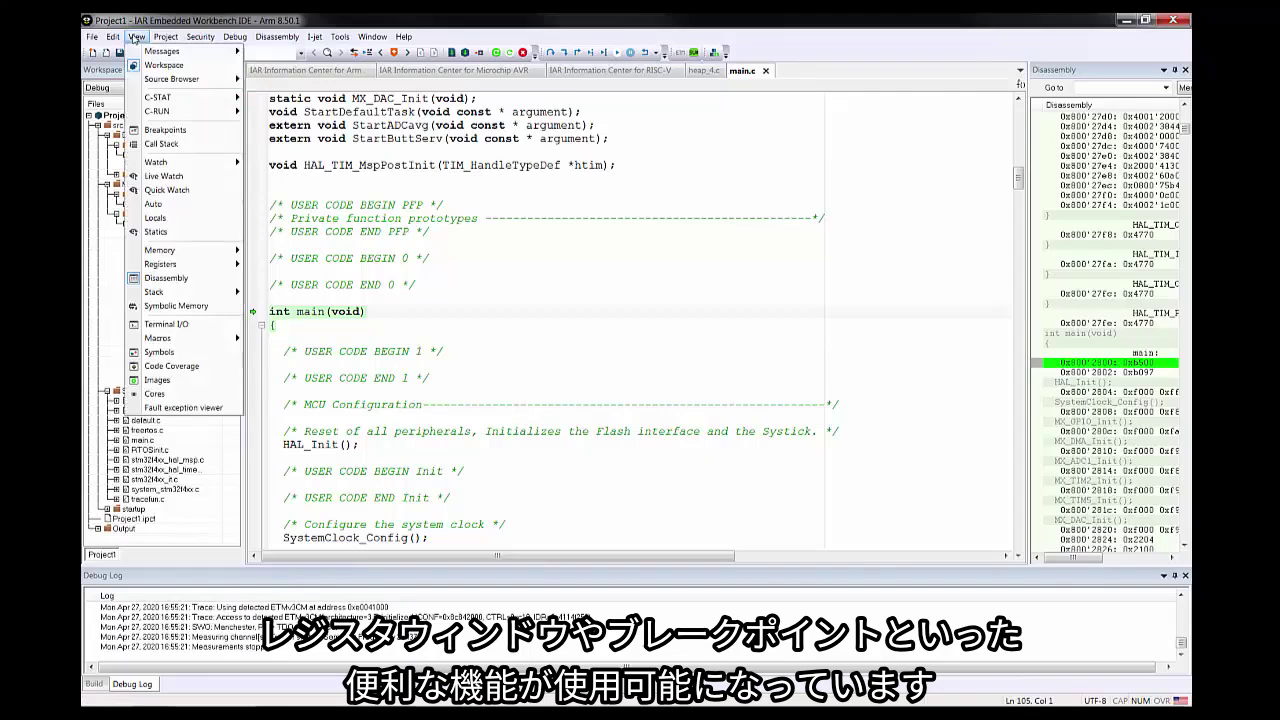
pyautogui.click(625, 31)
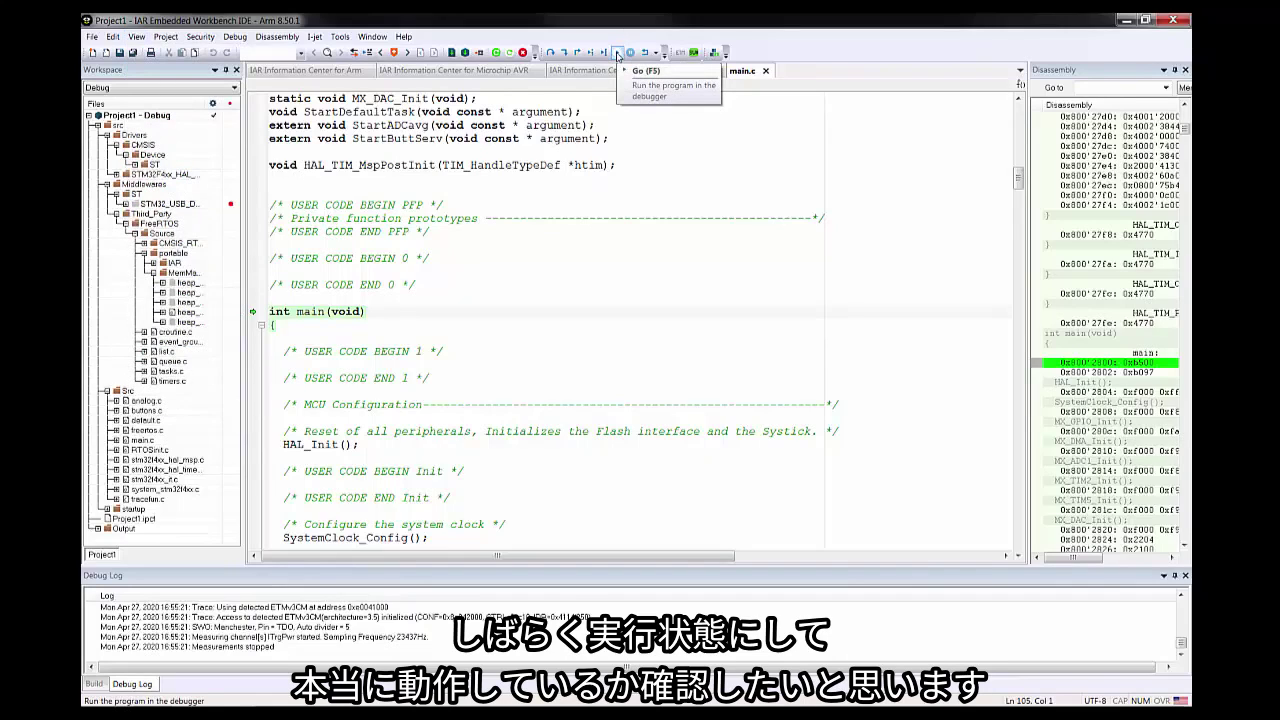
pyautogui.click(617, 53)
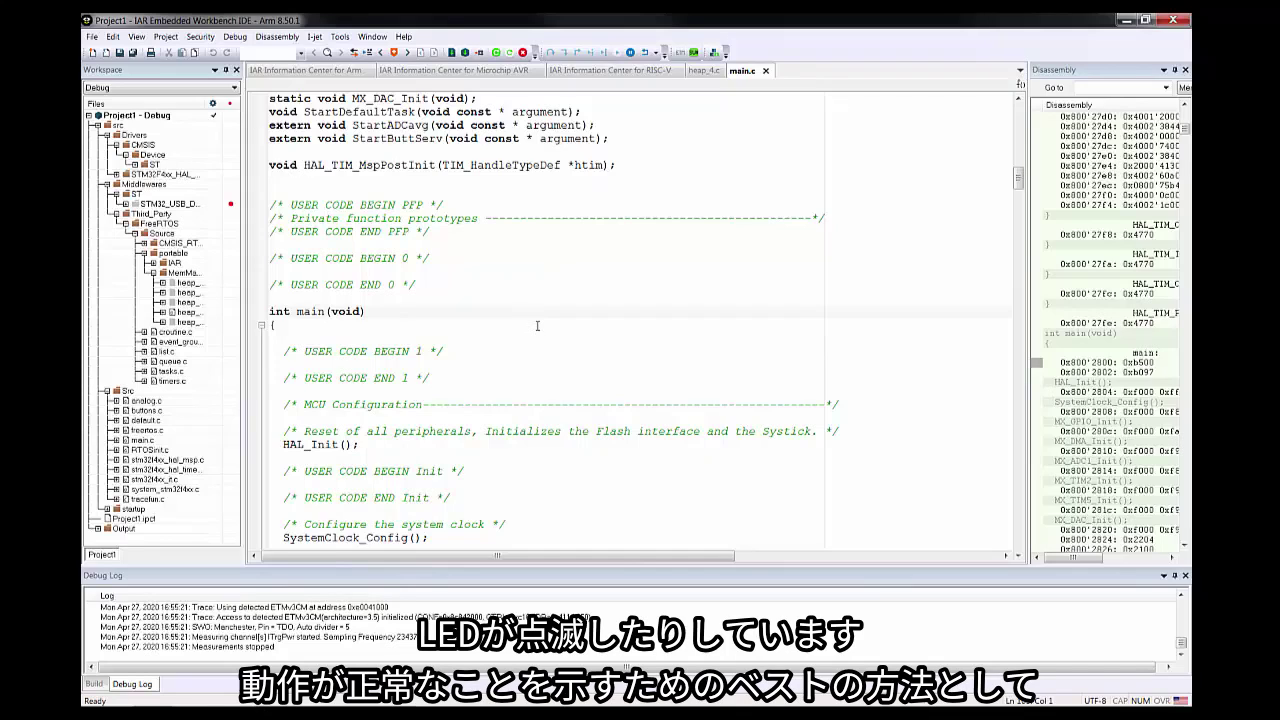
# Step: Open the I-jet Timeline window and enable its Interrupts graph while the program is running
pyautogui.click(313, 40)
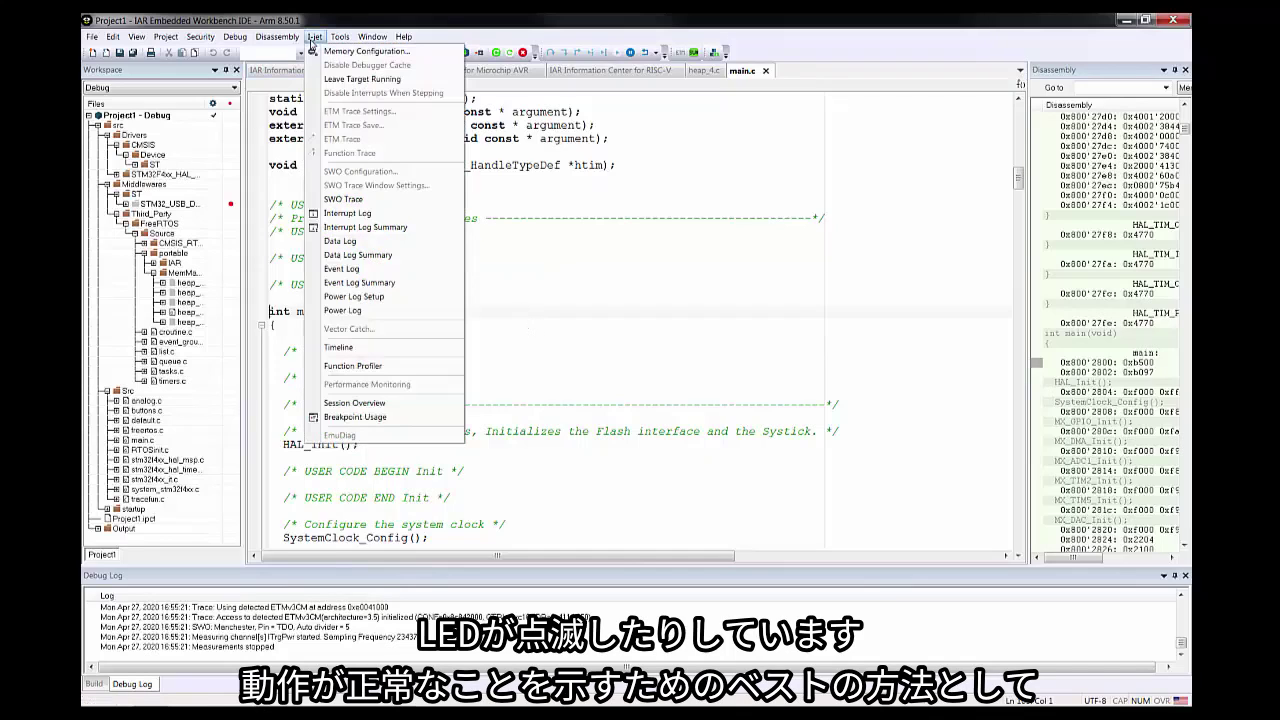
pyautogui.click(361, 350)
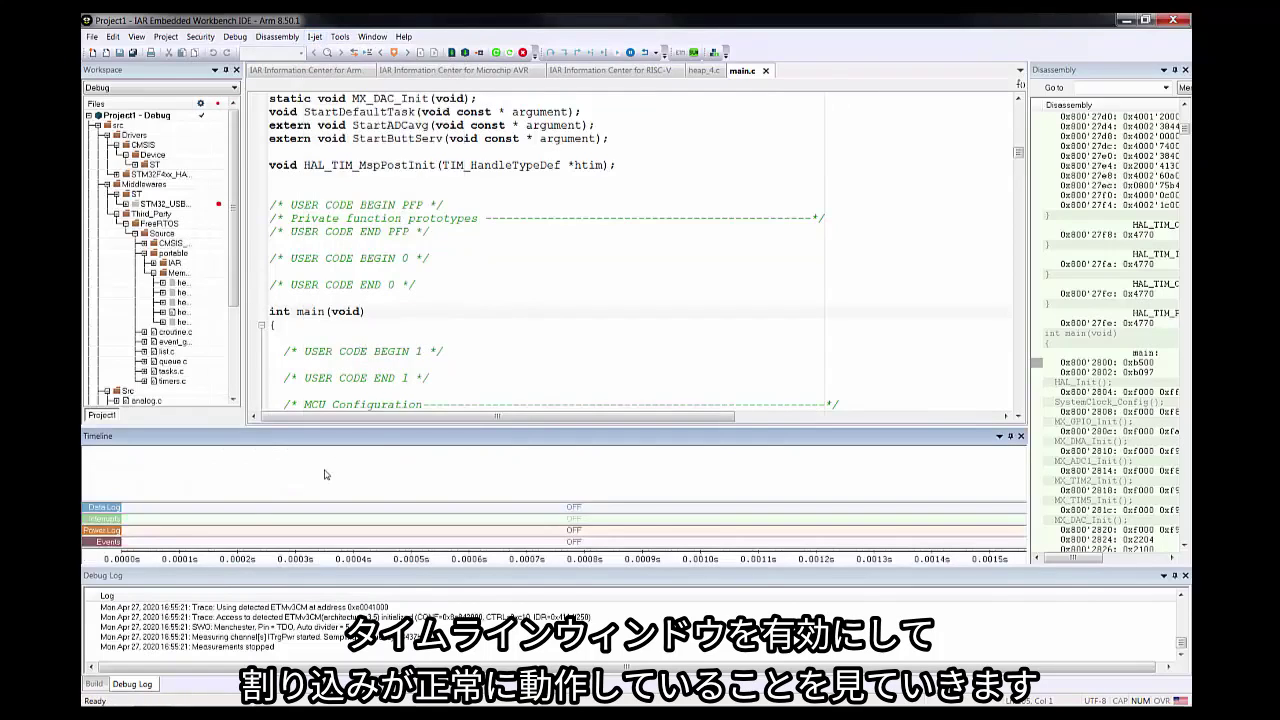
pyautogui.rightClick(226, 522)
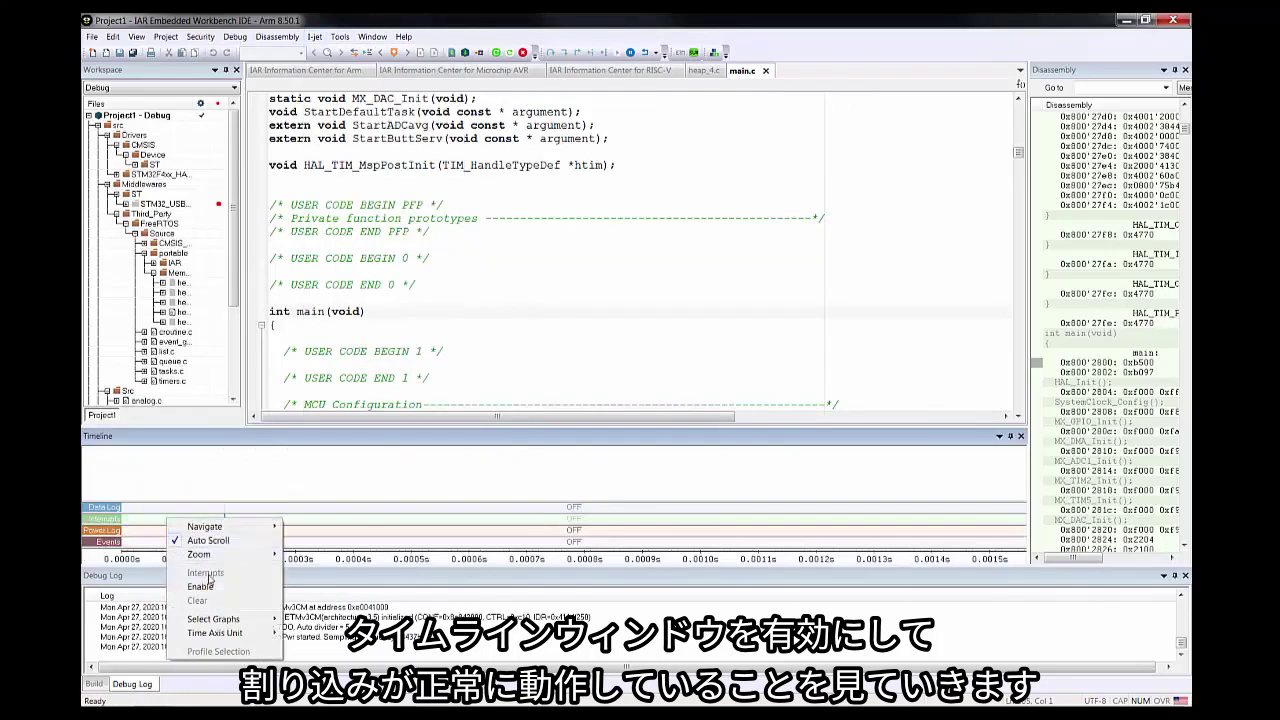
pyautogui.click(218, 584)
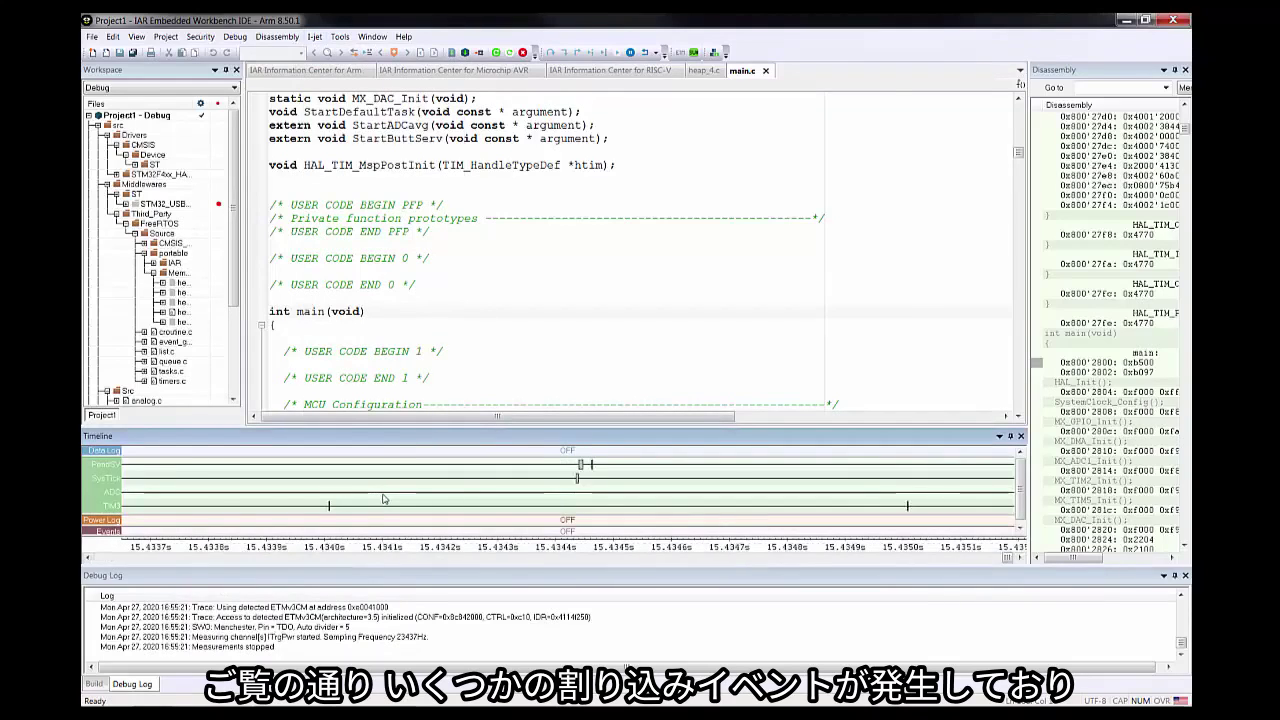
# Step: Examine the PendSV, SysTick, ADC and TIM3 interrupt events along the timeline at different time scales and halt the program
pyautogui.hscroll(-10, 380, 513)
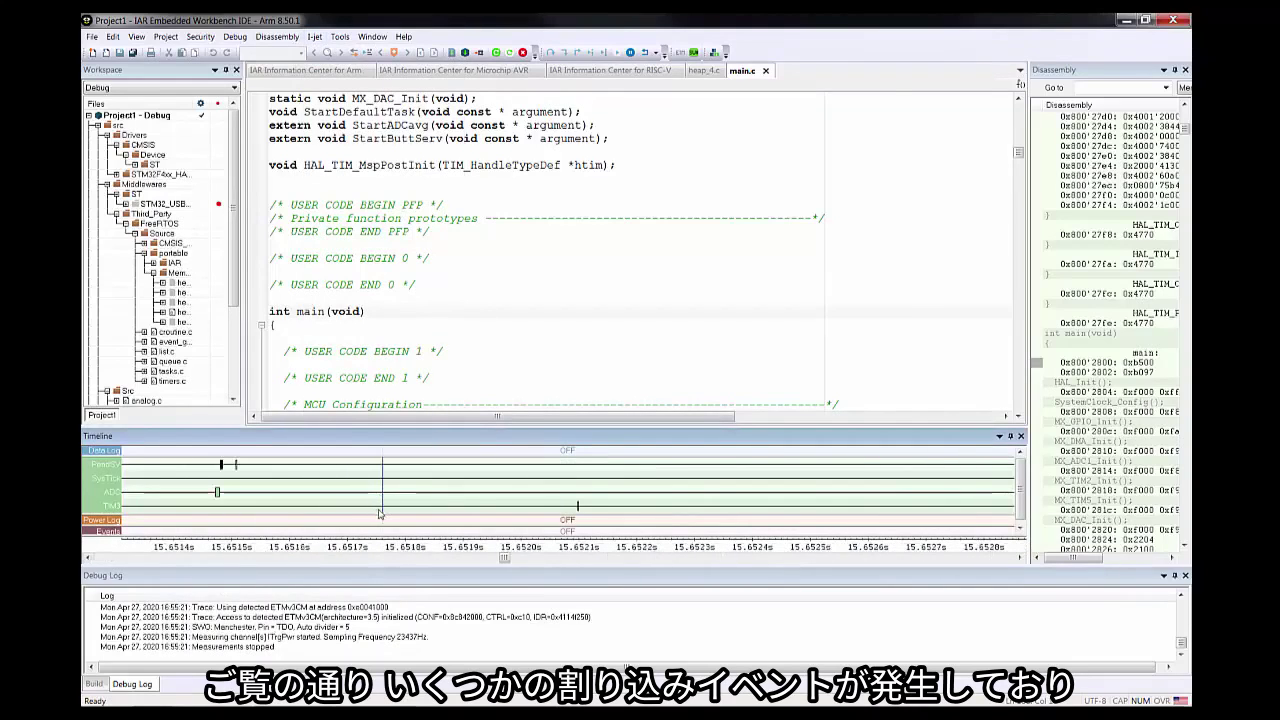
pyautogui.hscroll(-5, 415, 500)
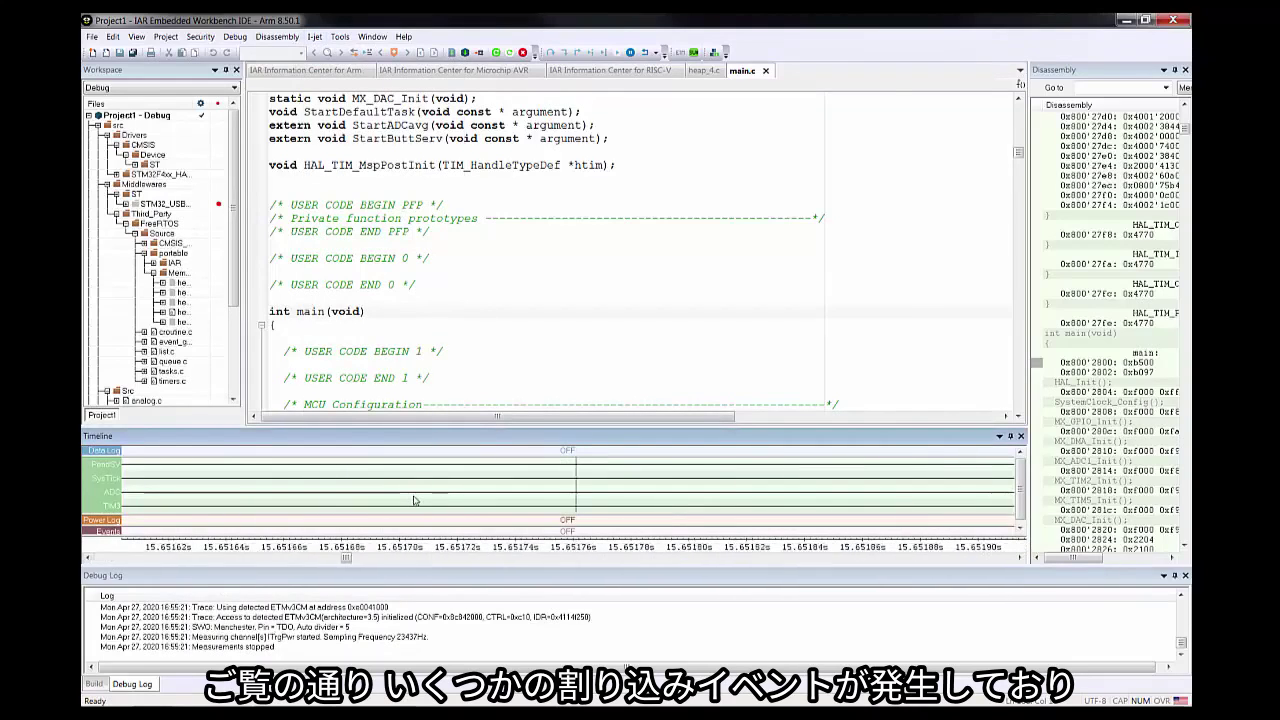
pyautogui.scroll(-1, 415, 500)
pyautogui.scroll(-2, 415, 500)
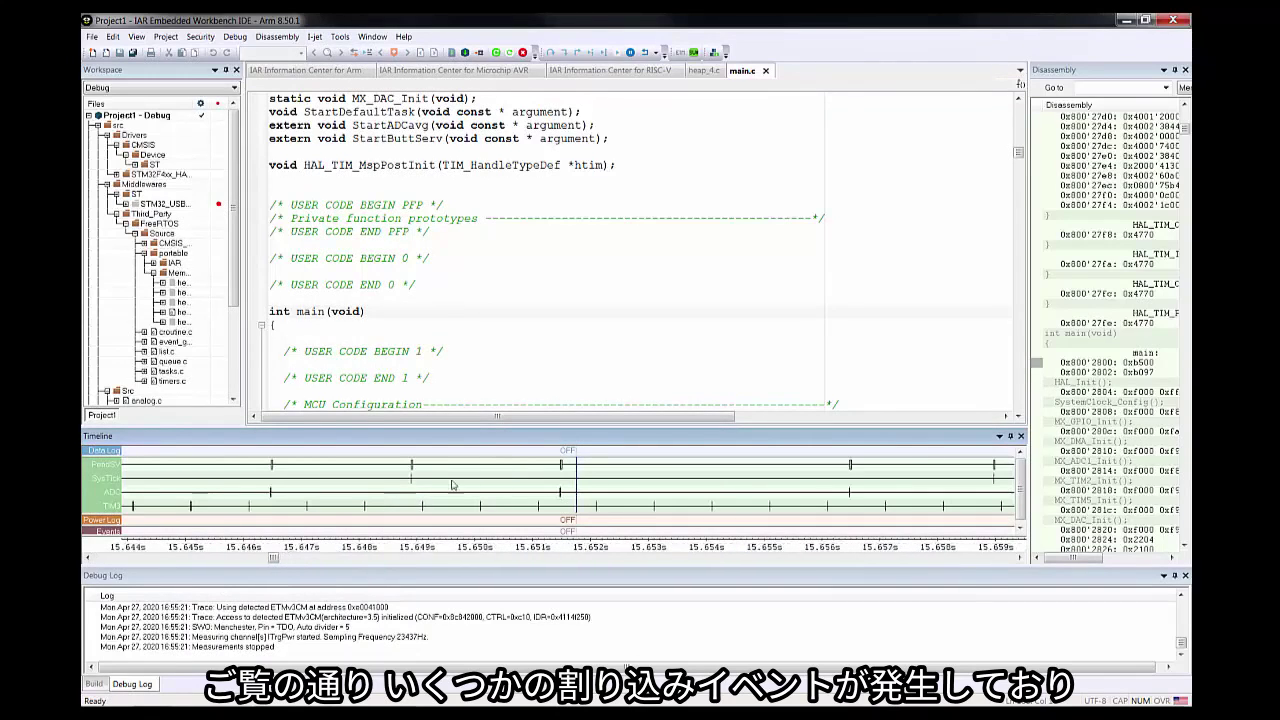
pyautogui.click(630, 52)
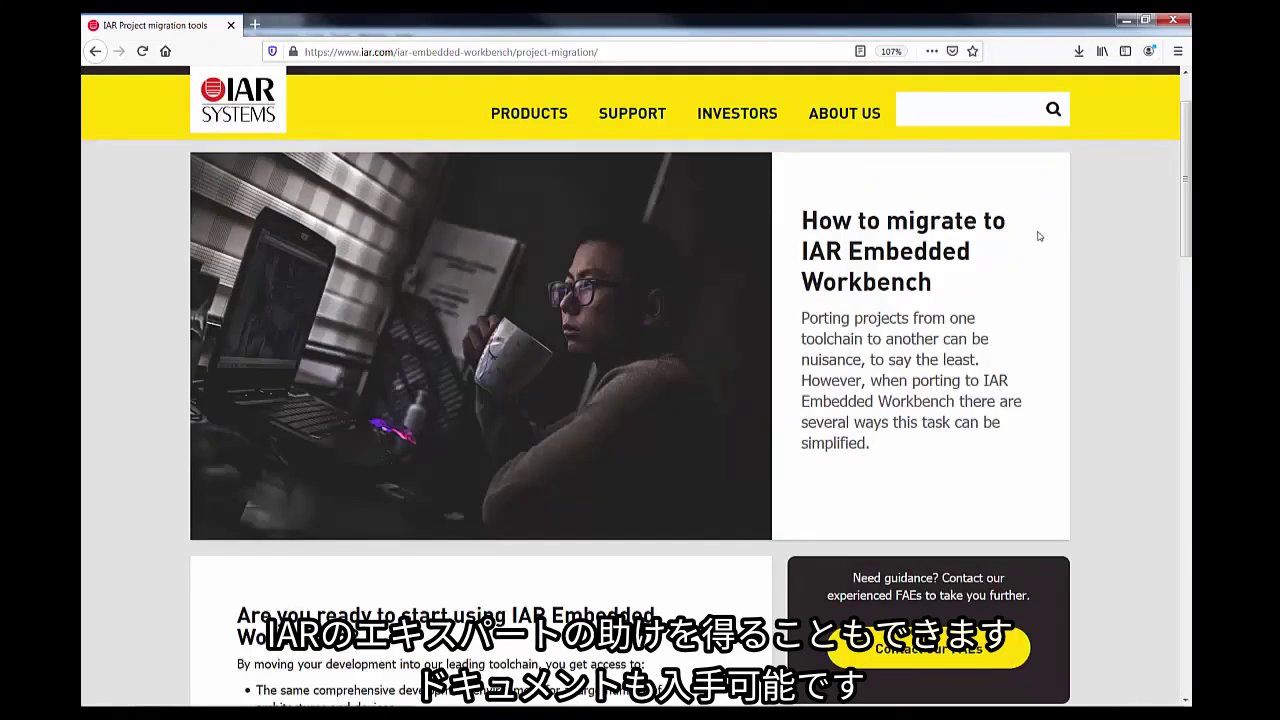
# Step: Look through the IAR project migration web page, covering the toolchain benefits, migration guides, related information and FAE contact option
pyautogui.scroll(-4, 488, 362)
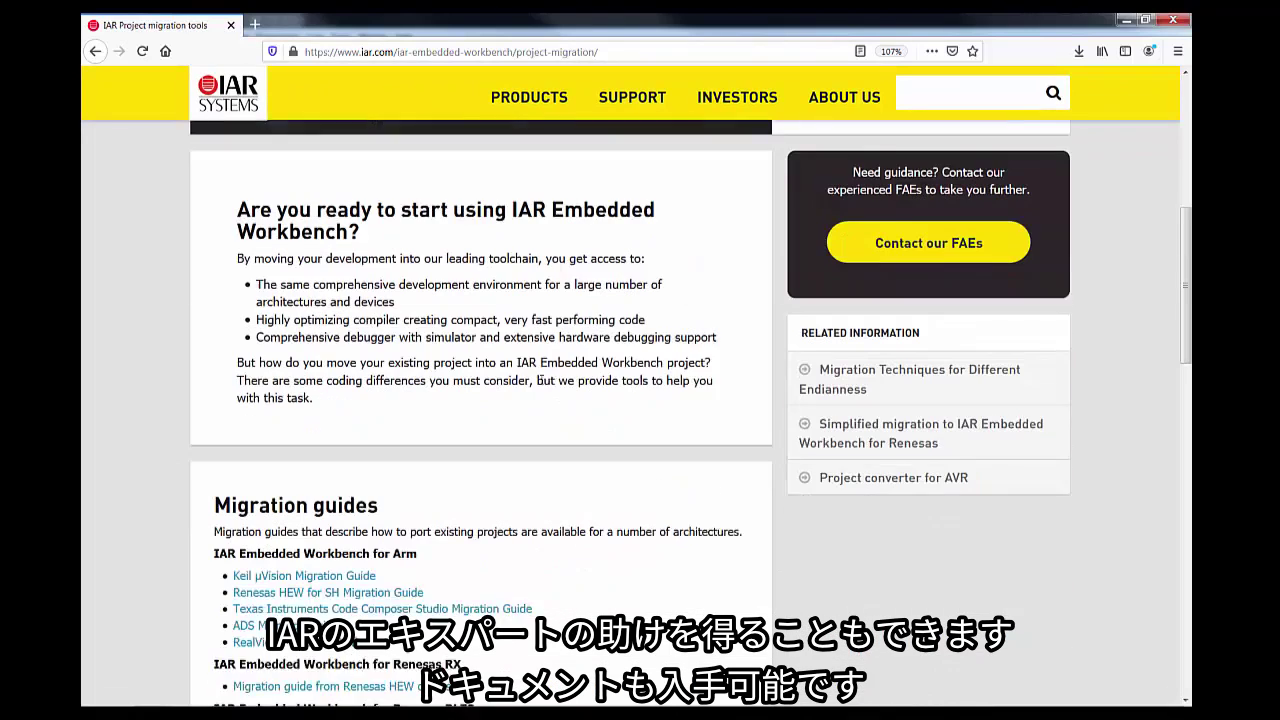
pyautogui.scroll(-1, 530, 420)
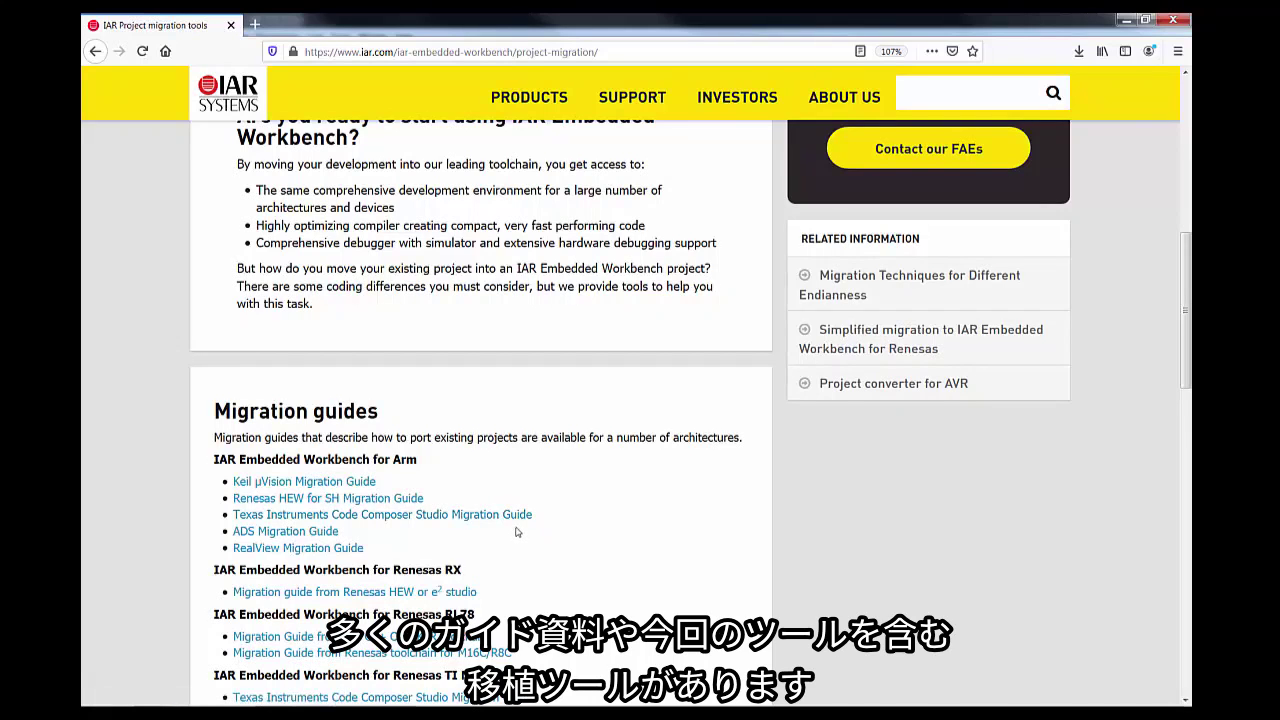
pyautogui.scroll(-2, 517, 532)
pyautogui.scroll(4, 508, 514)
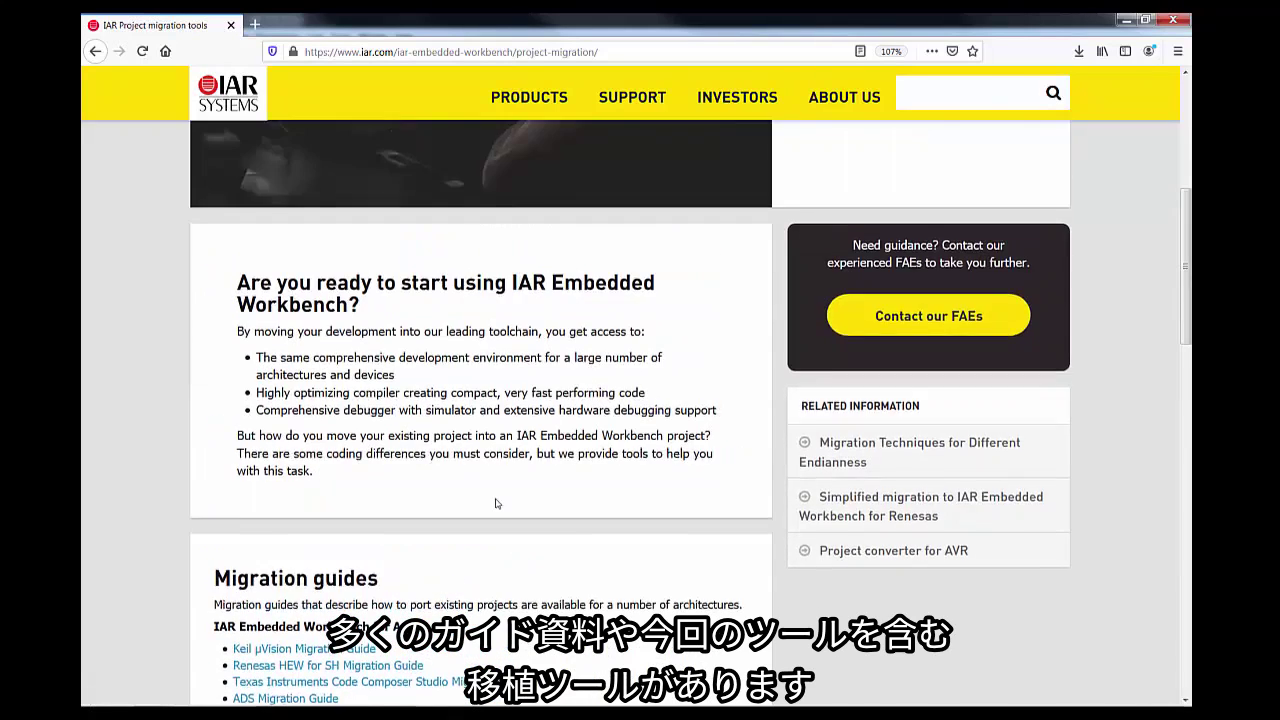
pyautogui.scroll(2, 497, 503)
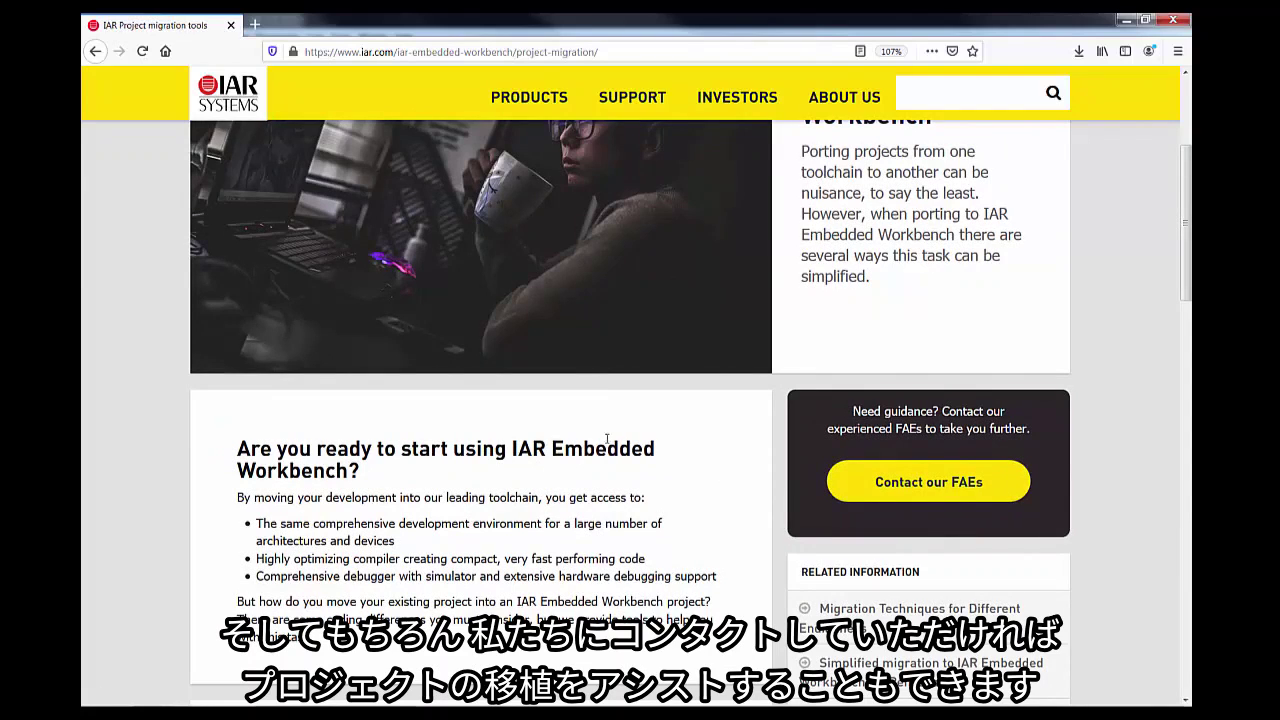
pyautogui.scroll(2, 600, 436)
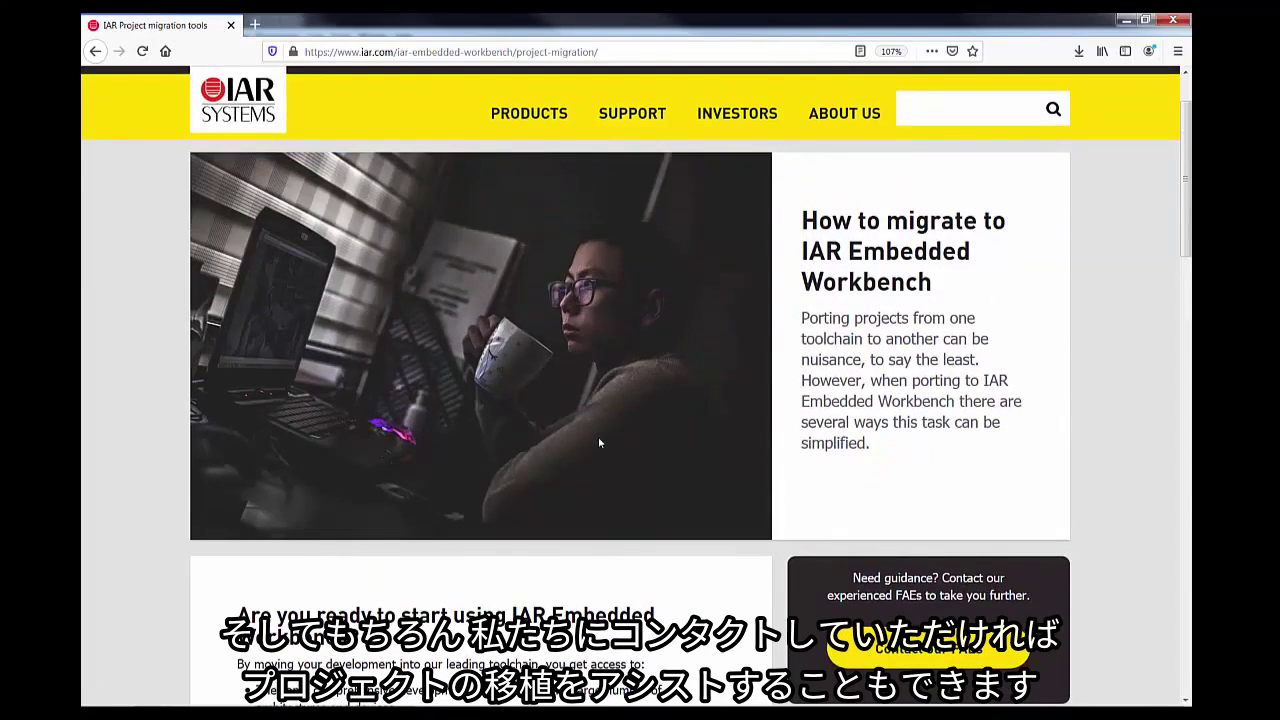